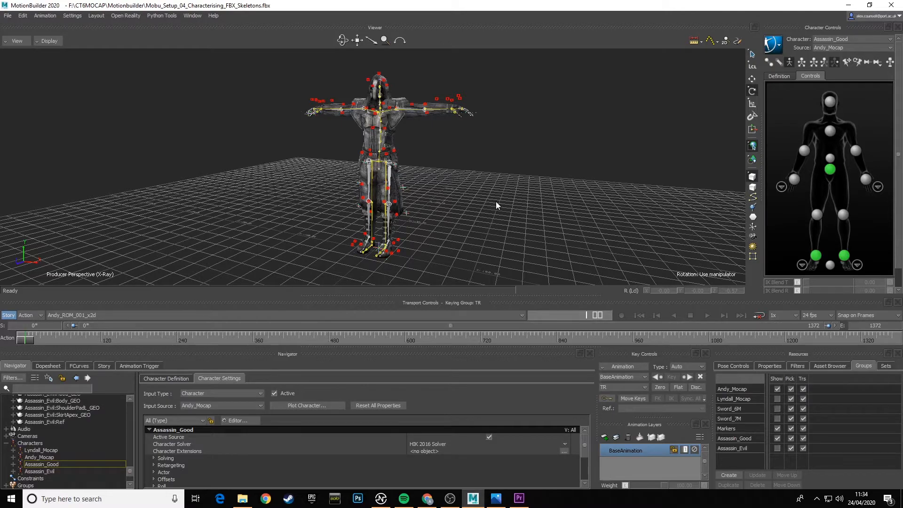
Switch the current take to Fight_Section1_004_x2d
mouse_move(496, 202)
ctrl+shift+mouse_down()
mouse_move(465, 204)
mouse_move(504, 200)
mouse_move(489, 217)
ctrl+shift+mouse_up()
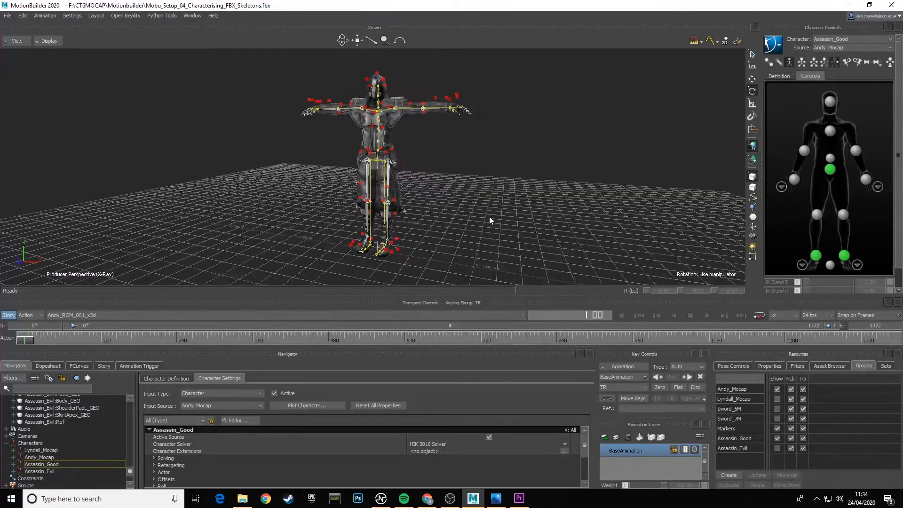
click(123, 315)
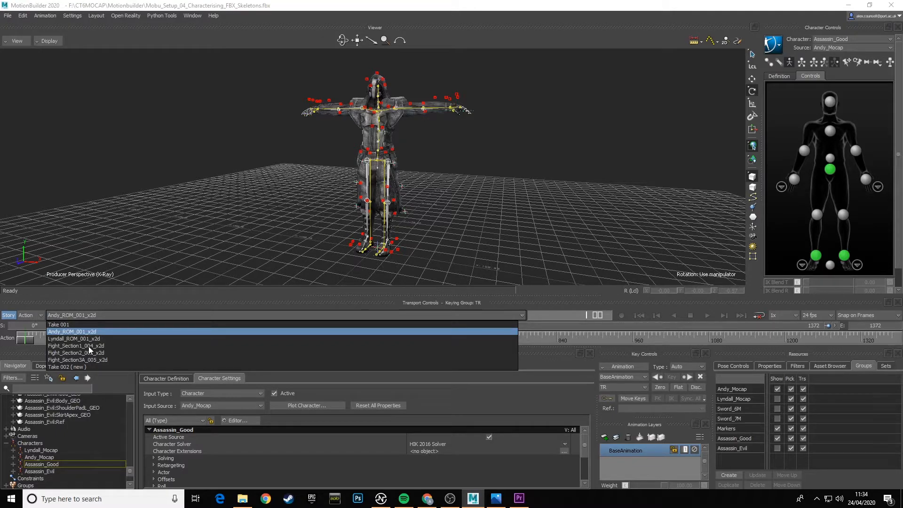
click(88, 347)
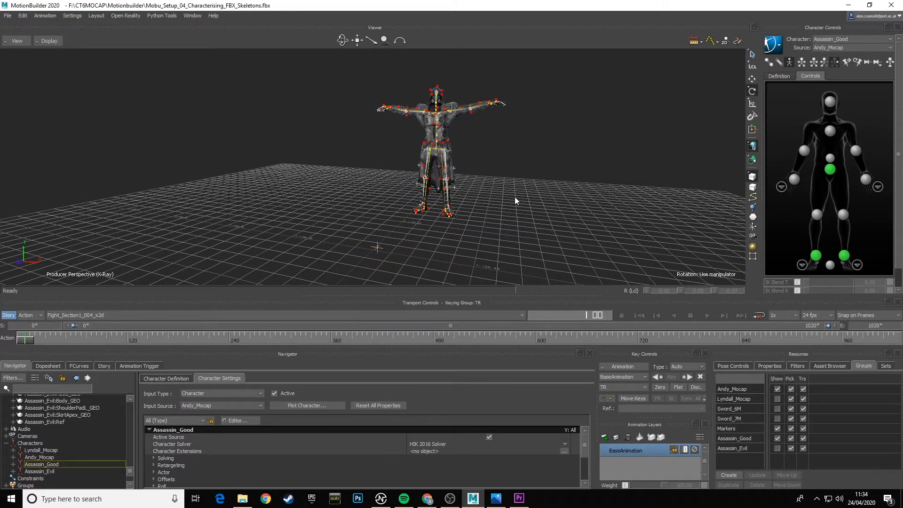
drag(515, 197, 482, 214)
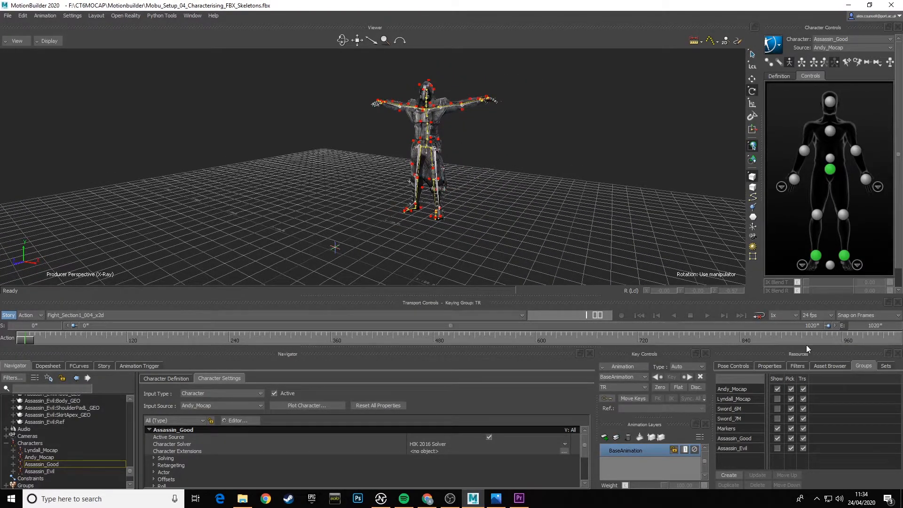
Show the hidden mocap actor group along with the Assassin_Evil, Sword_6M and Sword_7M groups
click(777, 398)
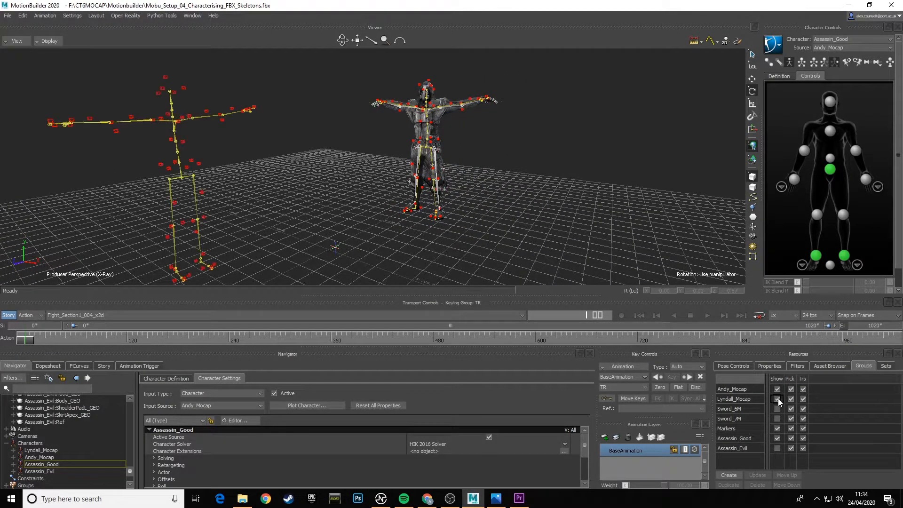
click(778, 449)
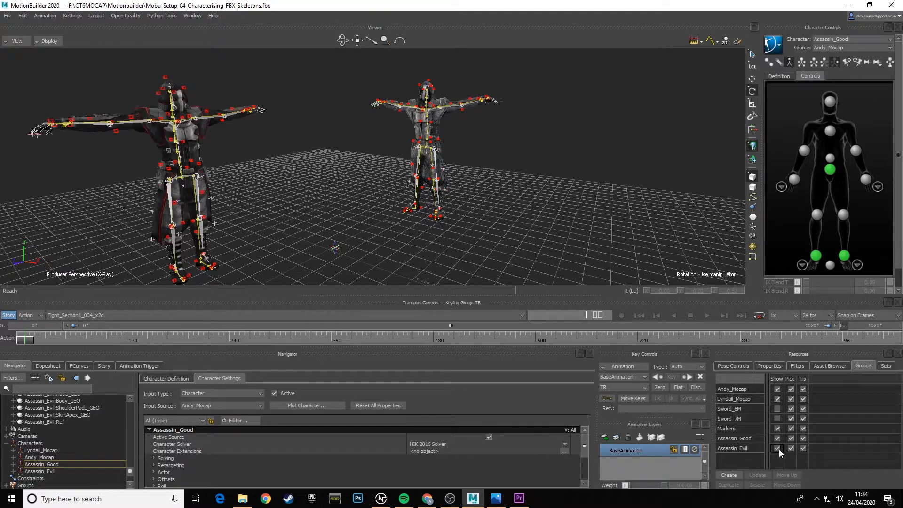
click(777, 408)
click(777, 418)
Inspect the two sword roots on the floor, selecting each to identify which is Sword_7M and which is Sword_6M
ctrl+shift+drag(496, 238, 437, 257)
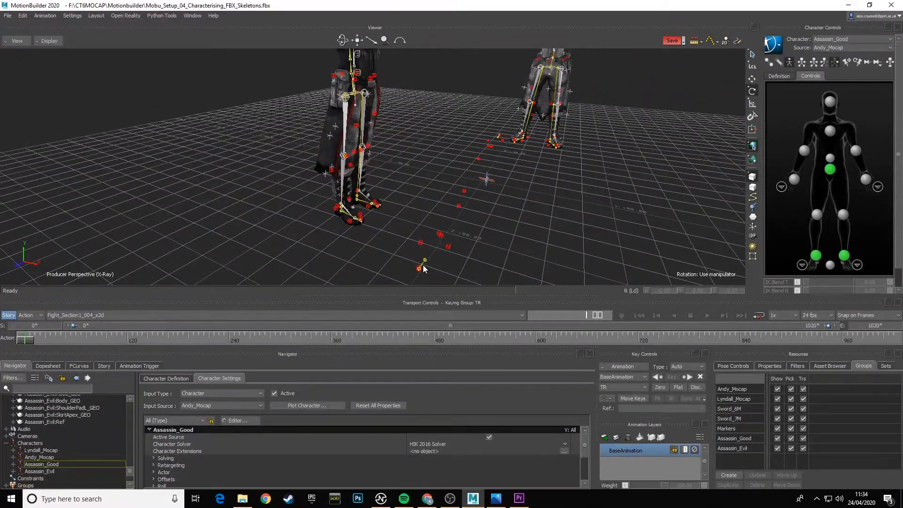
click(423, 268)
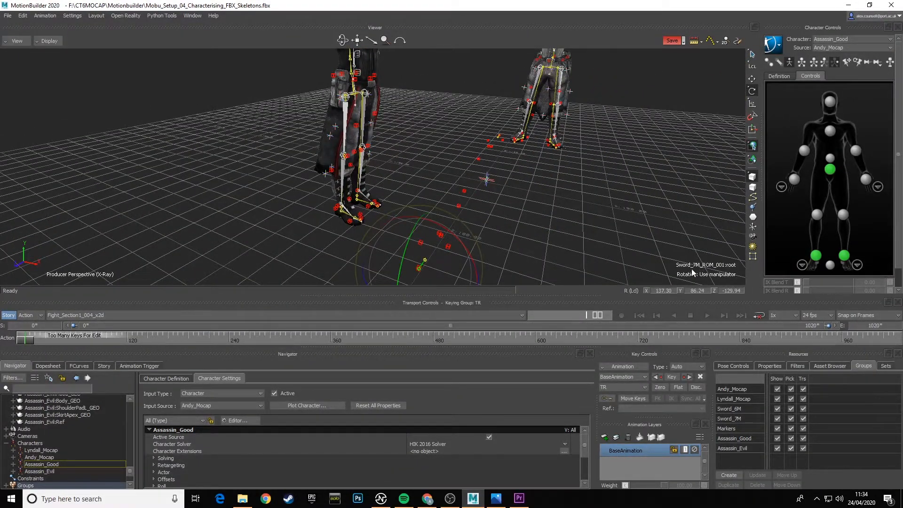
ctrl+shift+drag(531, 233, 408, 140)
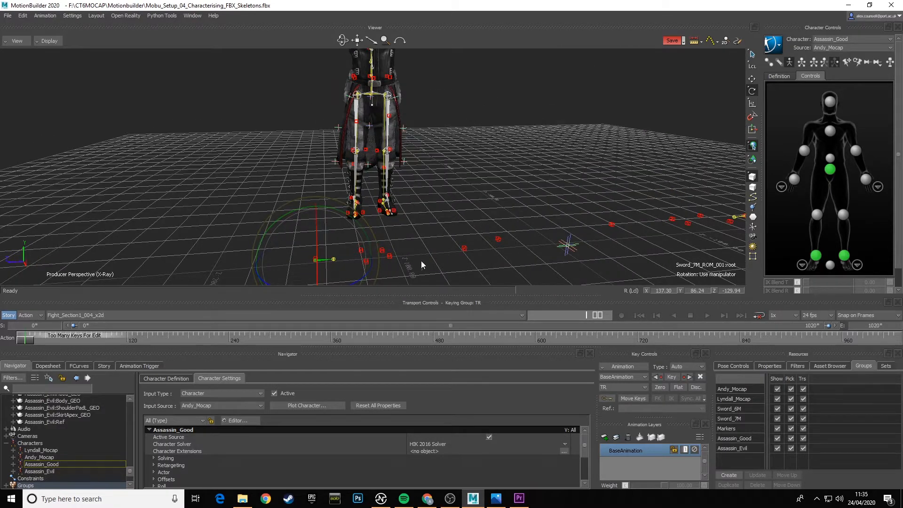
mouse_move(467, 263)
ctrl+shift+mouse_down()
mouse_move(481, 263)
mouse_move(466, 257)
ctrl+shift+mouse_up()
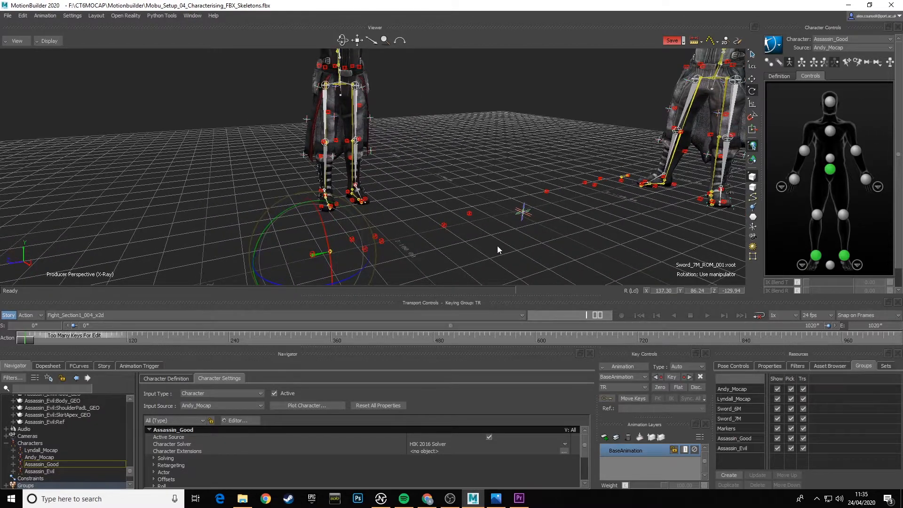
ctrl+shift+drag(599, 256, 523, 253)
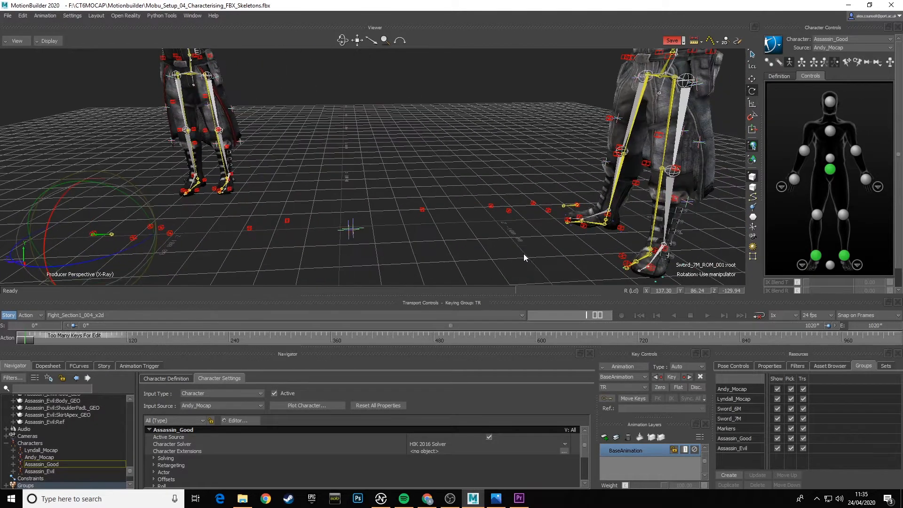
click(571, 207)
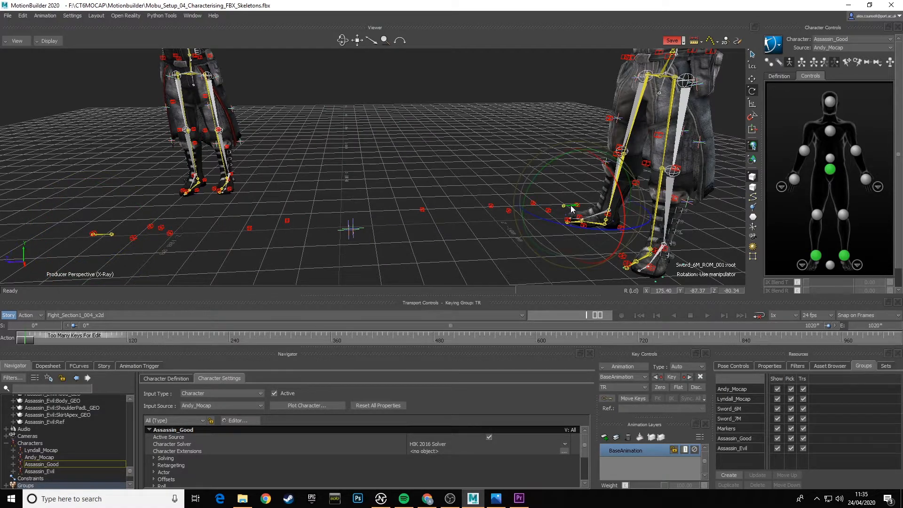
click(380, 232)
ctrl+shift+drag(326, 252, 408, 235)
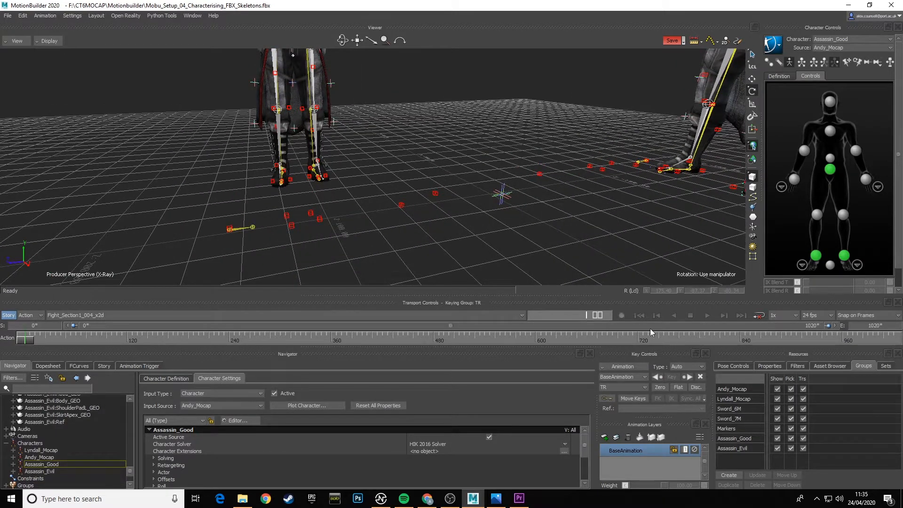
Merge the SW7_Prop model from the FBX_MODELS assets into the scene with no animation
click(829, 366)
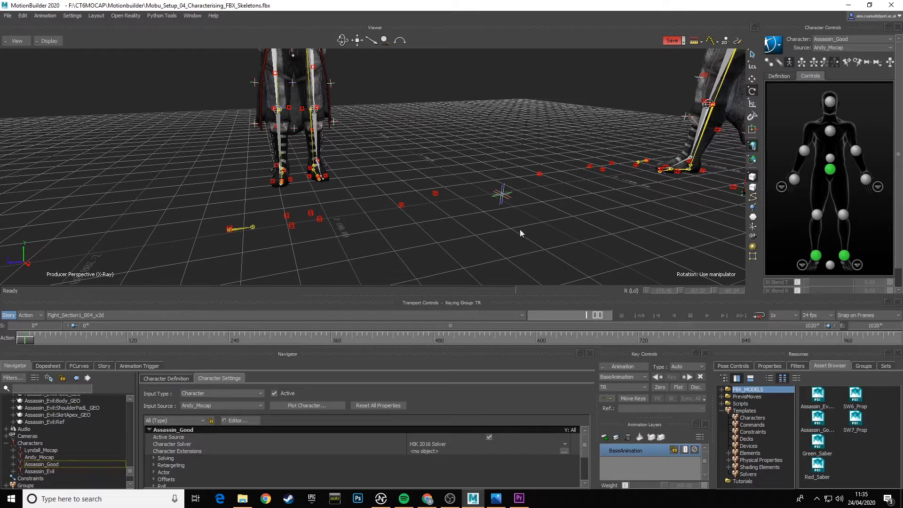
click(237, 230)
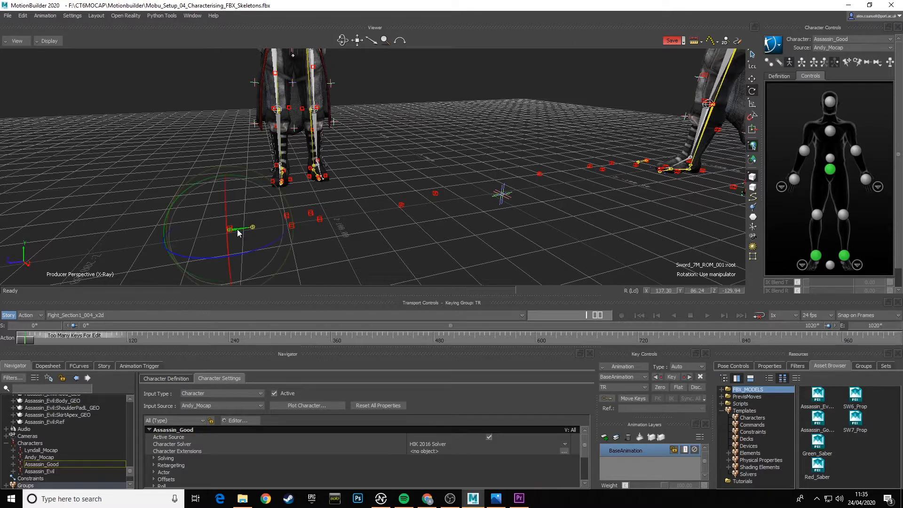
click(306, 245)
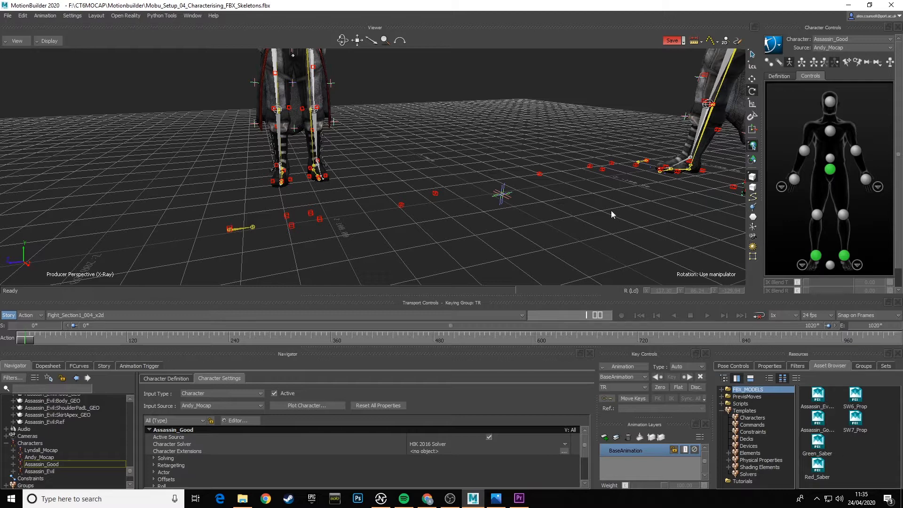
click(856, 421)
drag(501, 279, 365, 194)
mouse_move(382, 195)
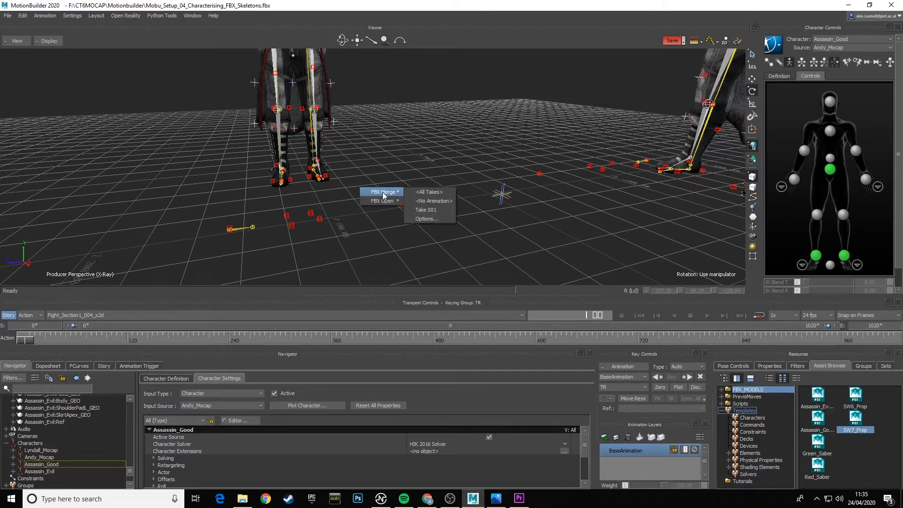
click(437, 201)
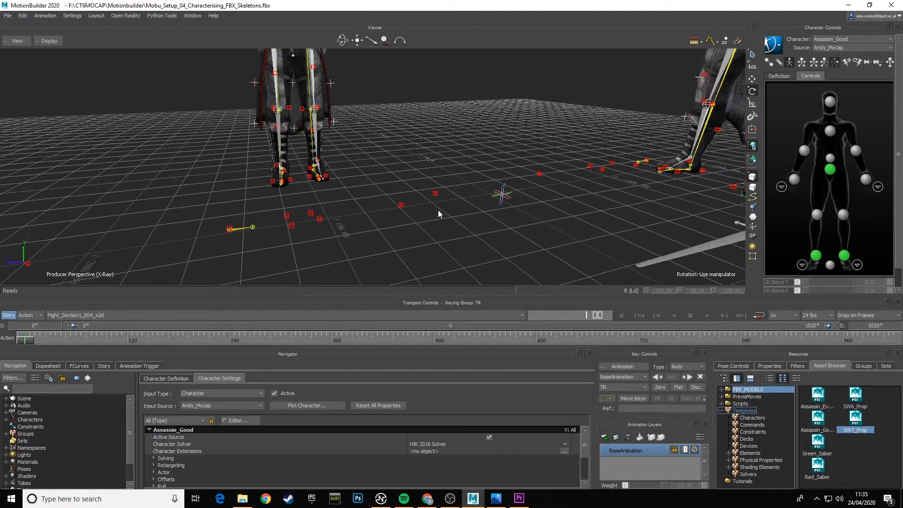
Align the imported sword model to the Sword_7M root, matching translation on all axes
shift+drag(723, 242, 651, 196)
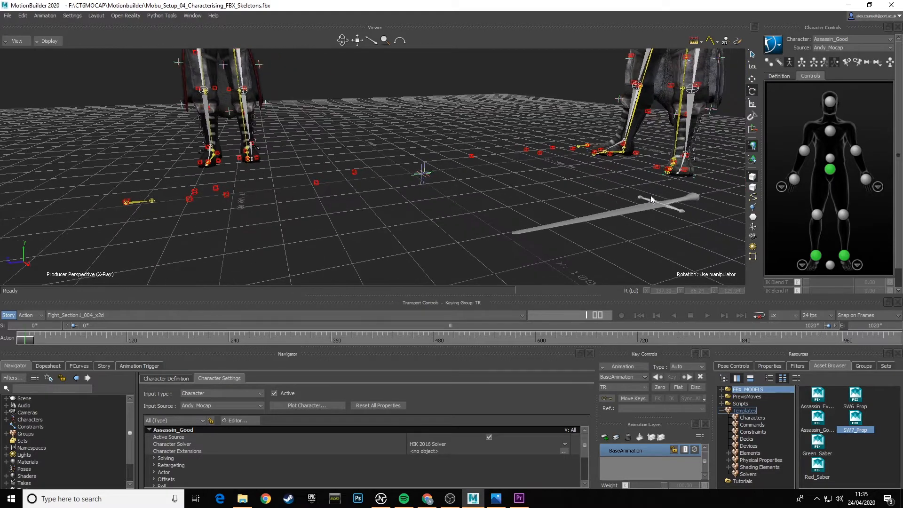
click(650, 205)
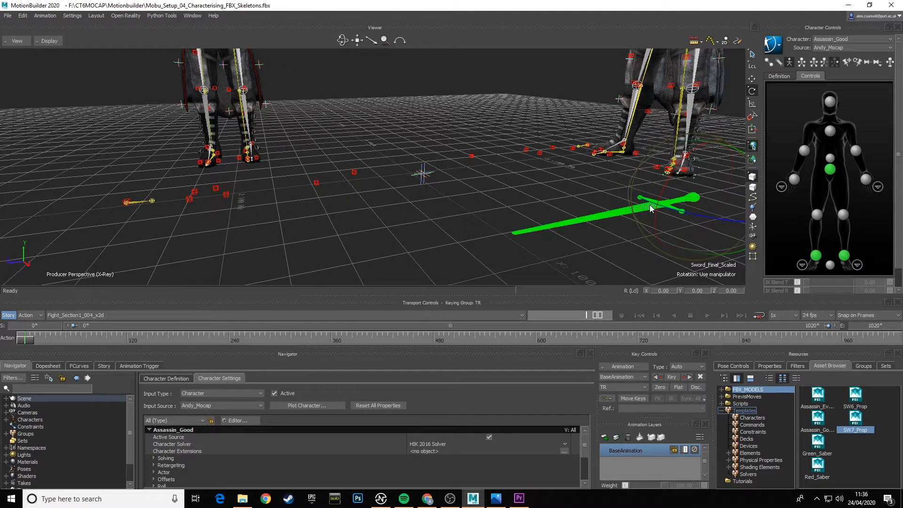
ctrl+shift+drag(675, 223, 617, 226)
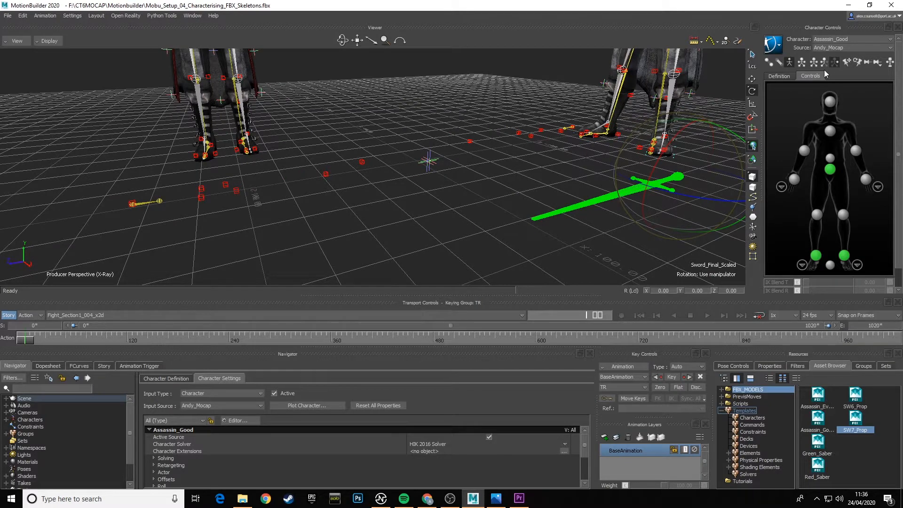
click(753, 78)
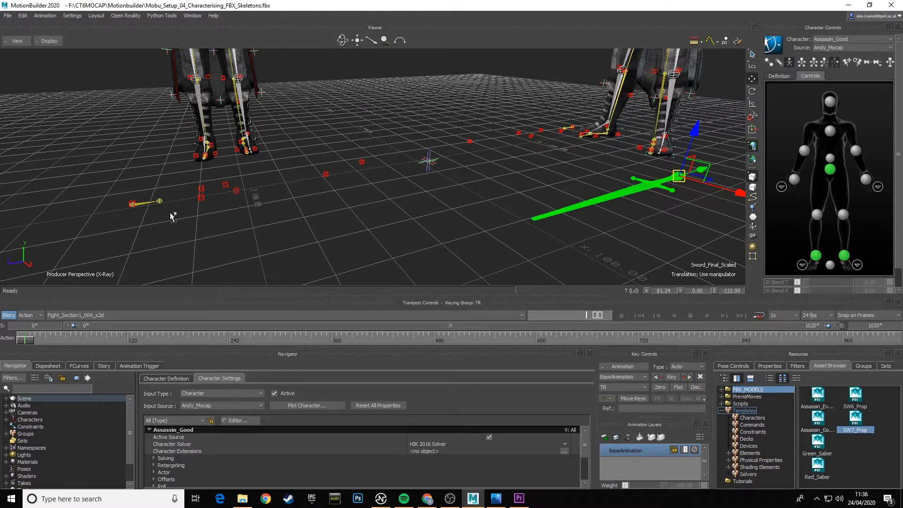
click(143, 208)
alt+drag(142, 205, 140, 204)
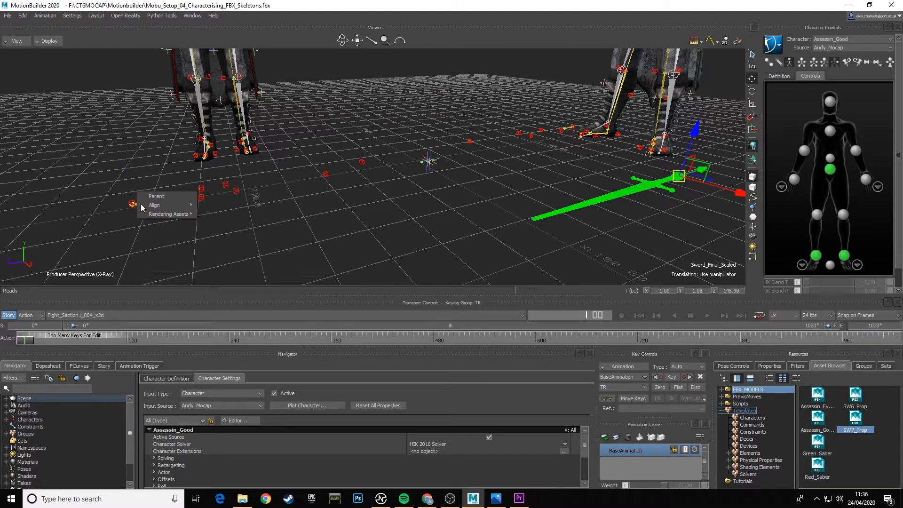
mouse_move(159, 206)
mouse_move(234, 223)
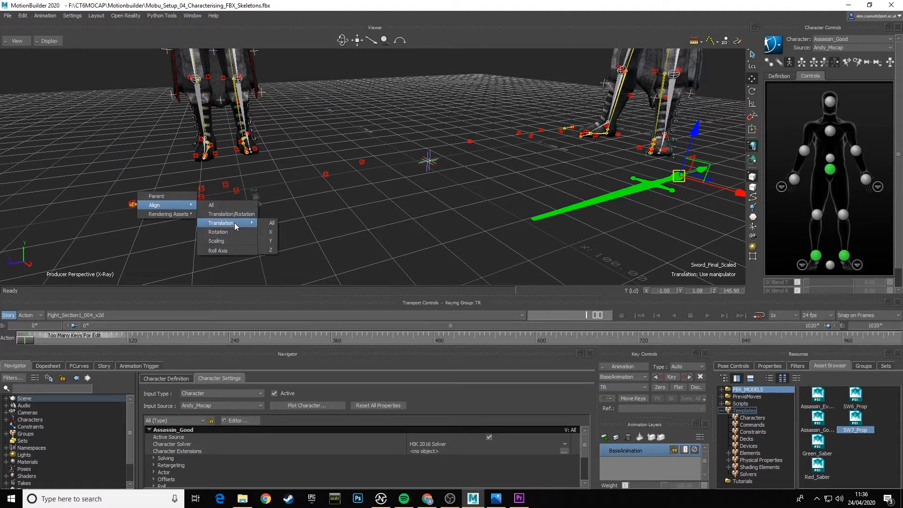
click(275, 224)
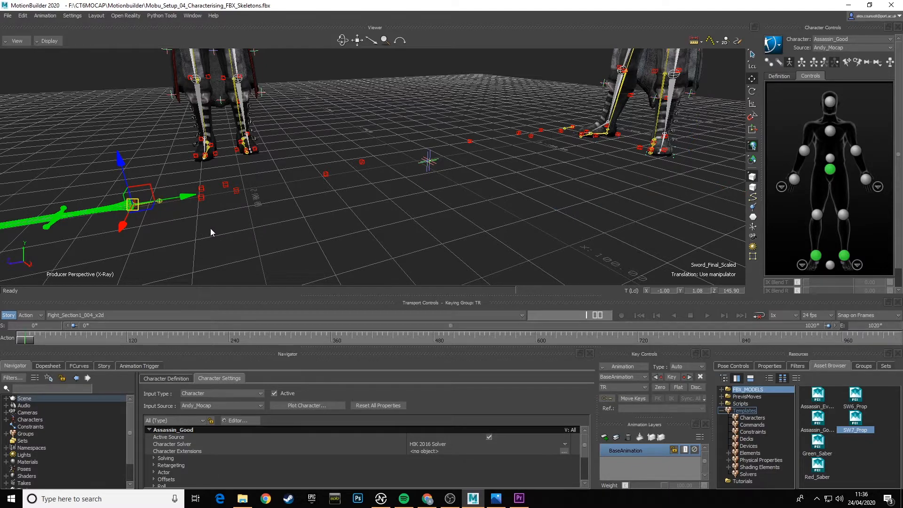
Rotate the sword model to about -177° in Z so its blade points along the Sword_7M markers
ctrl+shift+drag(227, 225, 290, 222)
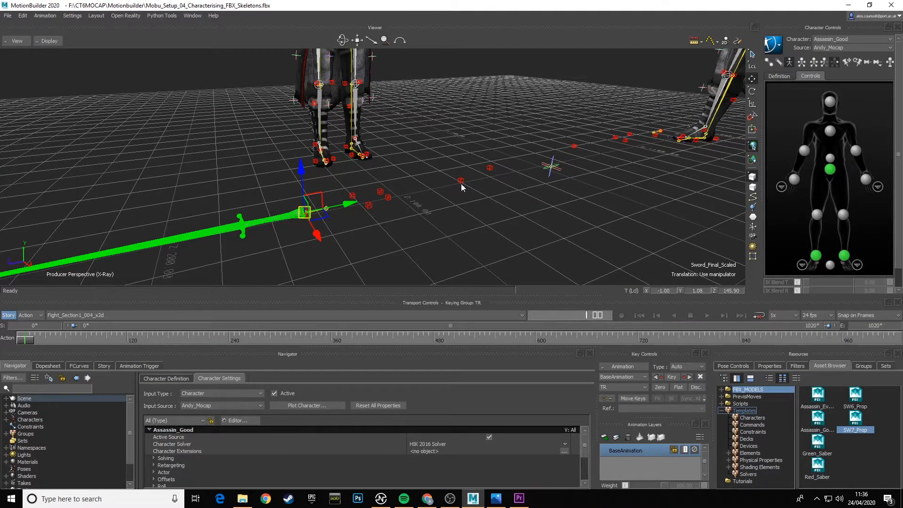
click(752, 92)
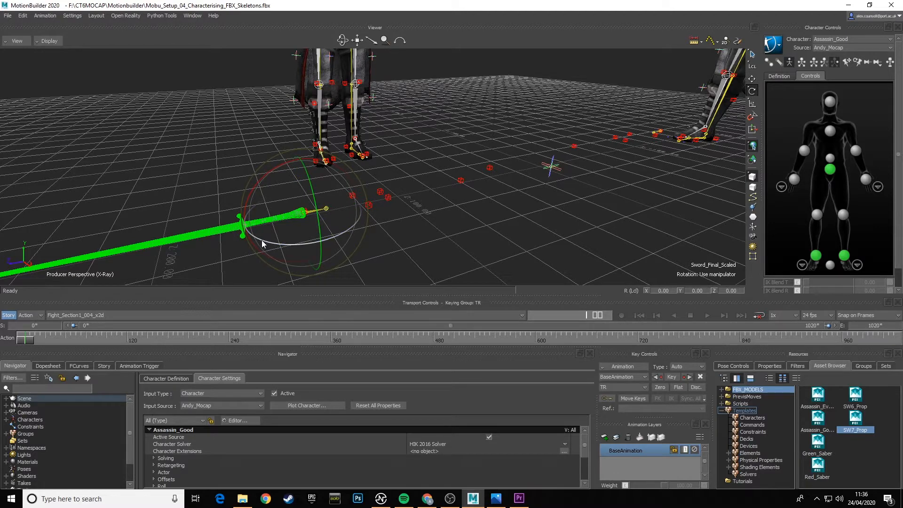
drag(261, 240, 490, 281)
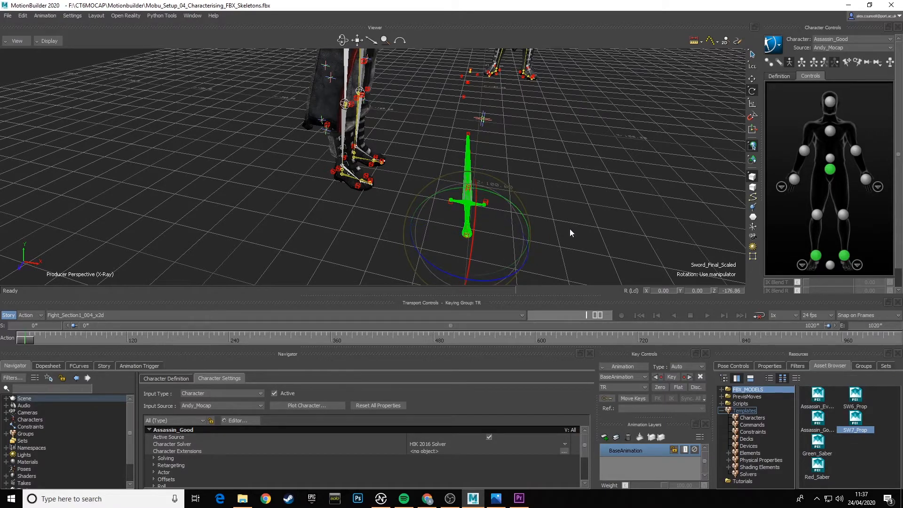
ctrl+shift+drag(570, 216, 512, 200)
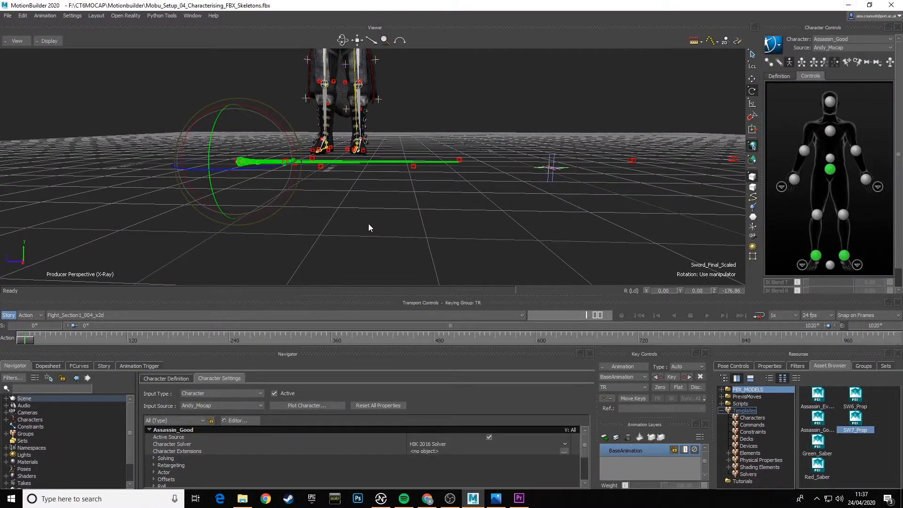
Switch to File Explorer and open the REF_PHOTOS folder inside CT6MOCAP_FIGHT_SEQUENCE to view the sword reference photos
click(242, 498)
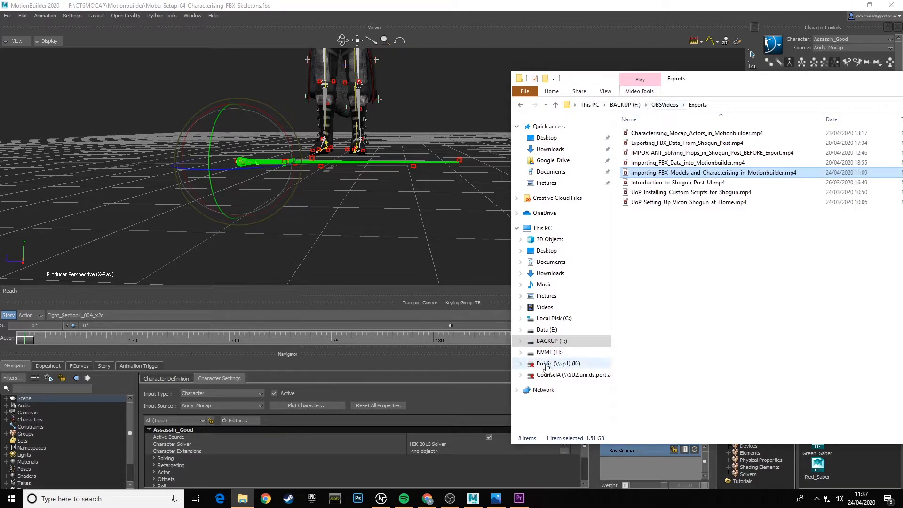
click(625, 105)
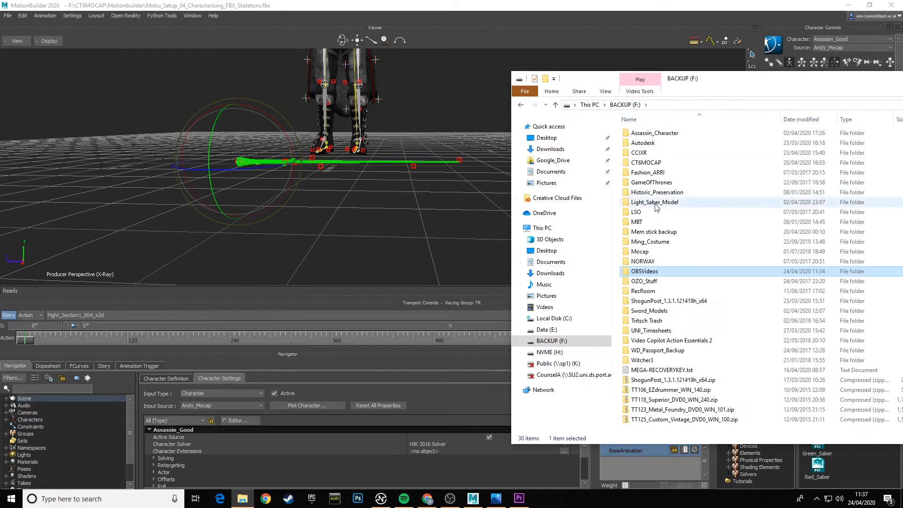
double_click(657, 163)
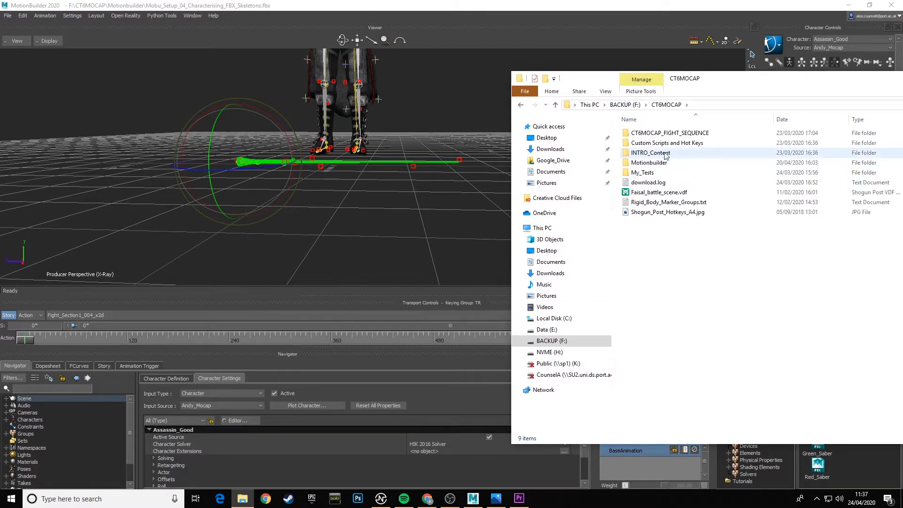
double_click(668, 133)
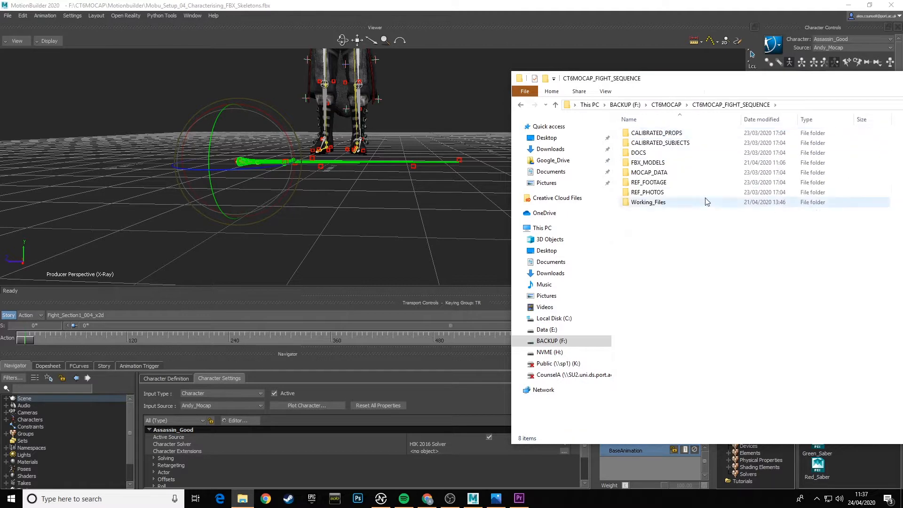
double_click(651, 192)
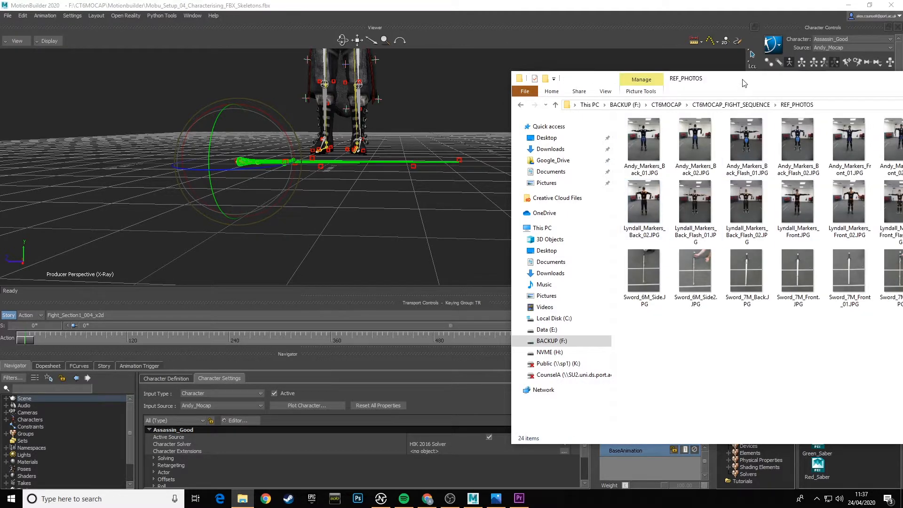
drag(743, 81, 298, 70)
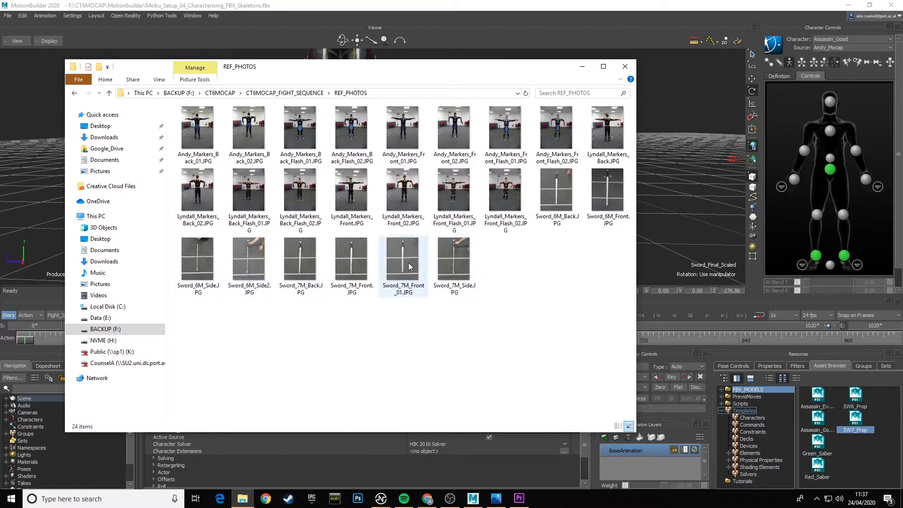
Examine the Sword_7M back, front and side reference photos for marker placement, and switch back to MotionBuilder
double_click(297, 255)
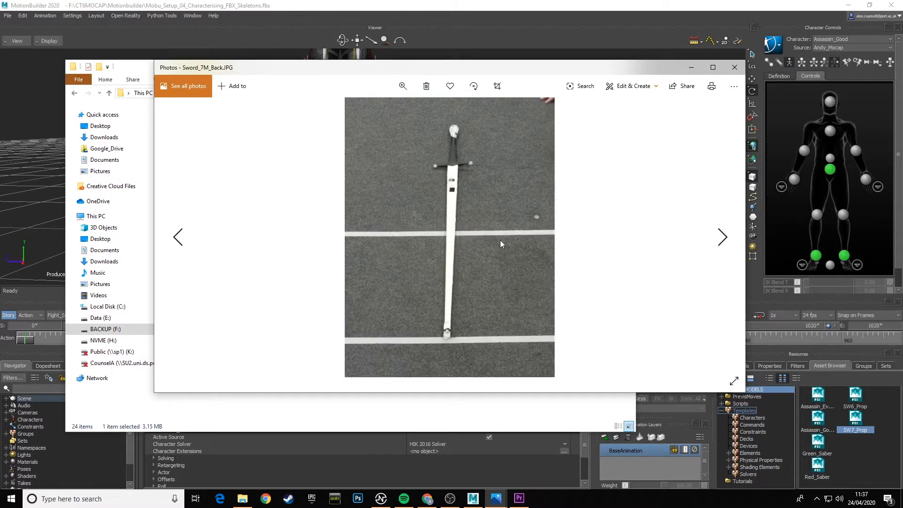
click(713, 67)
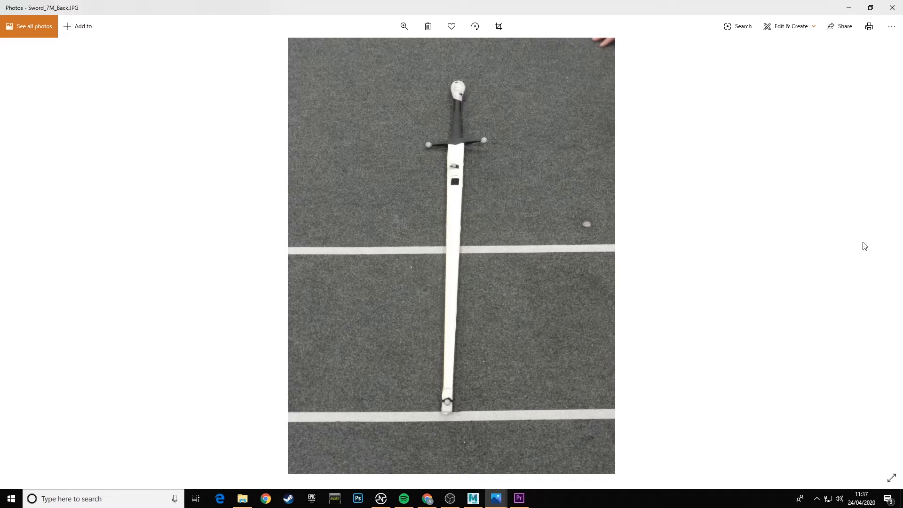
click(880, 255)
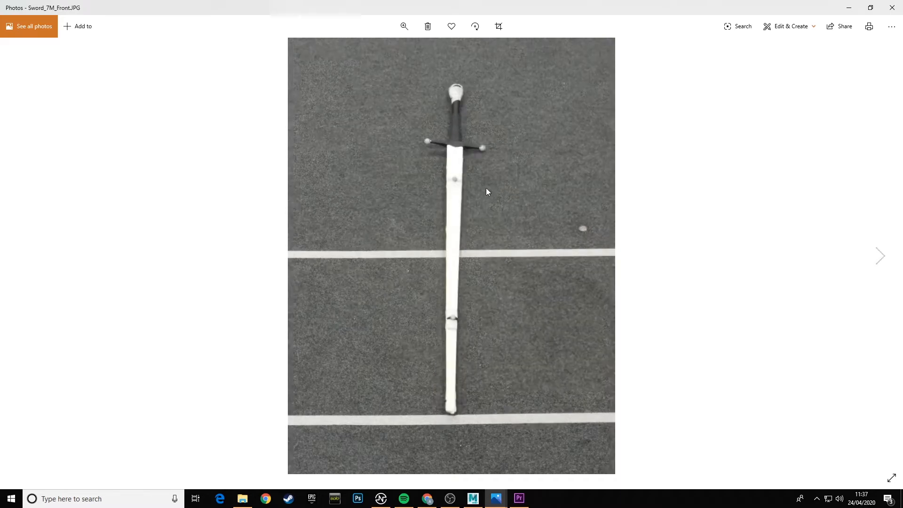
click(879, 256)
click(879, 256)
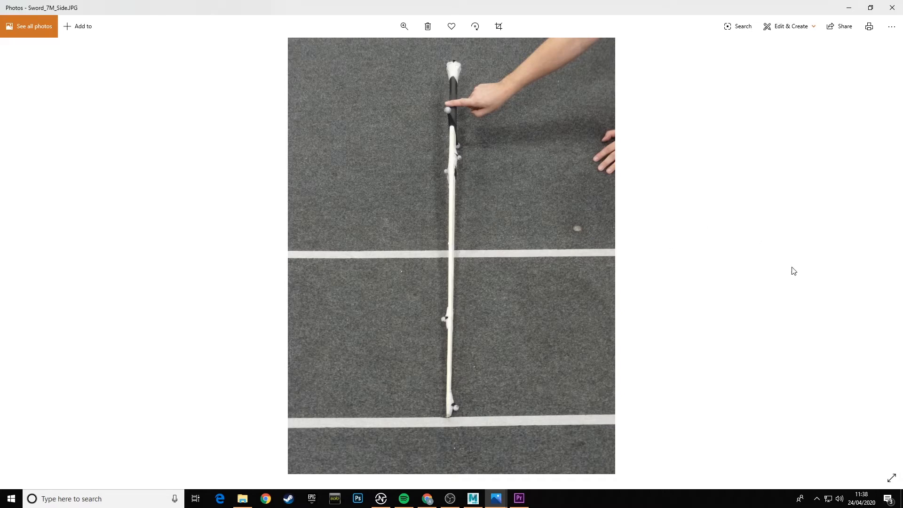
click(850, 7)
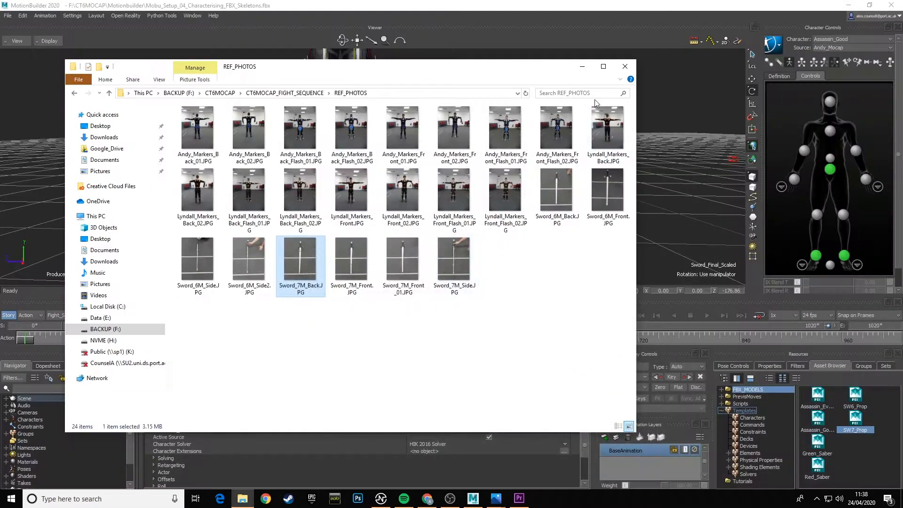
click(583, 67)
Move the sword model along its length to about Z 144.97 so its crossguard meets the guard markers
alt+drag(460, 185, 329, 212)
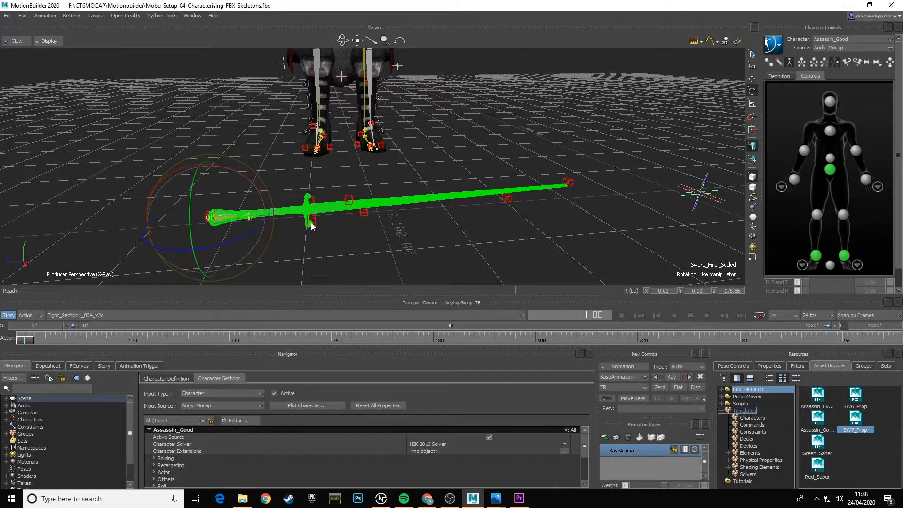
click(752, 79)
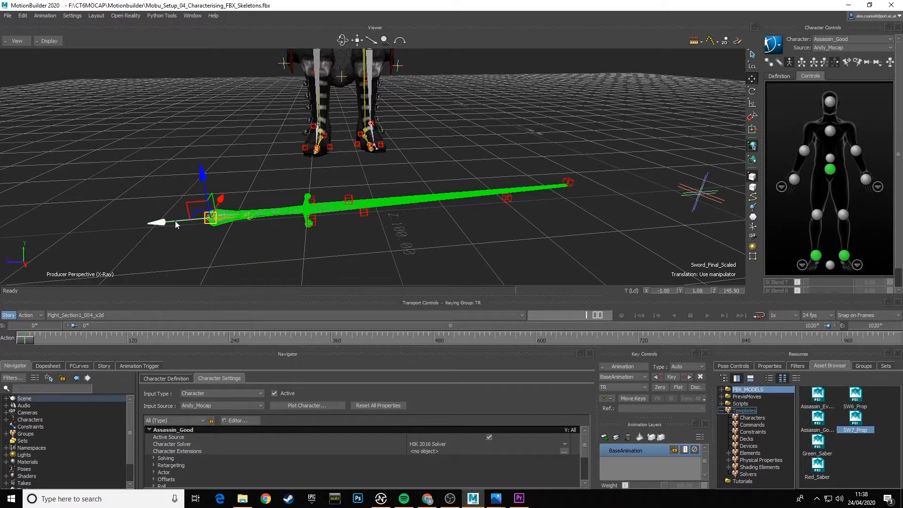
drag(175, 221, 179, 221)
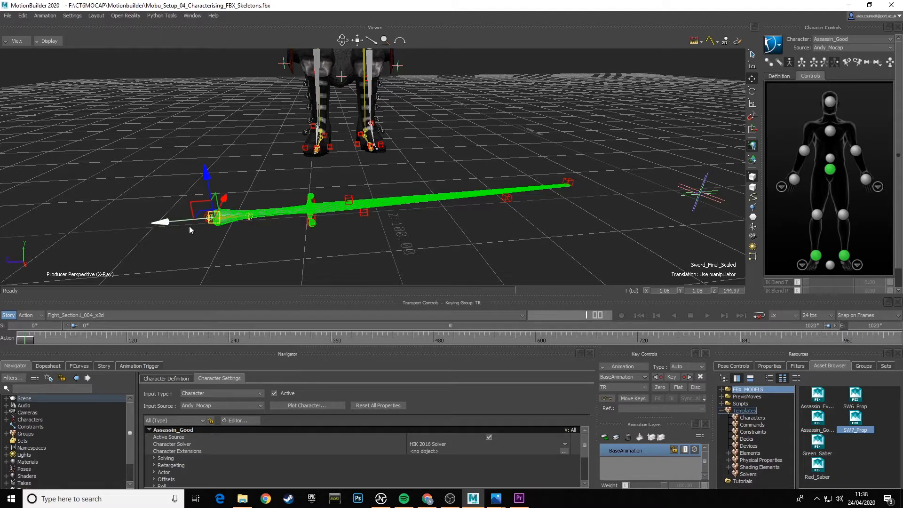
Roll the sword to about 8.43° in Y to line its crossguard up with the markers, and nudge it sideways to about X -0.72
ctrl+shift+drag(296, 240, 345, 243)
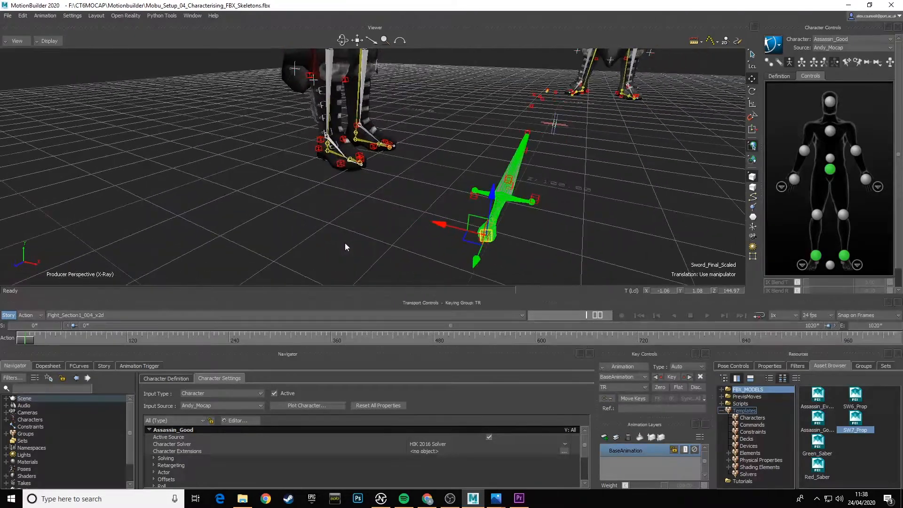
click(752, 90)
drag(543, 219, 528, 181)
drag(572, 223, 583, 211)
key(t)
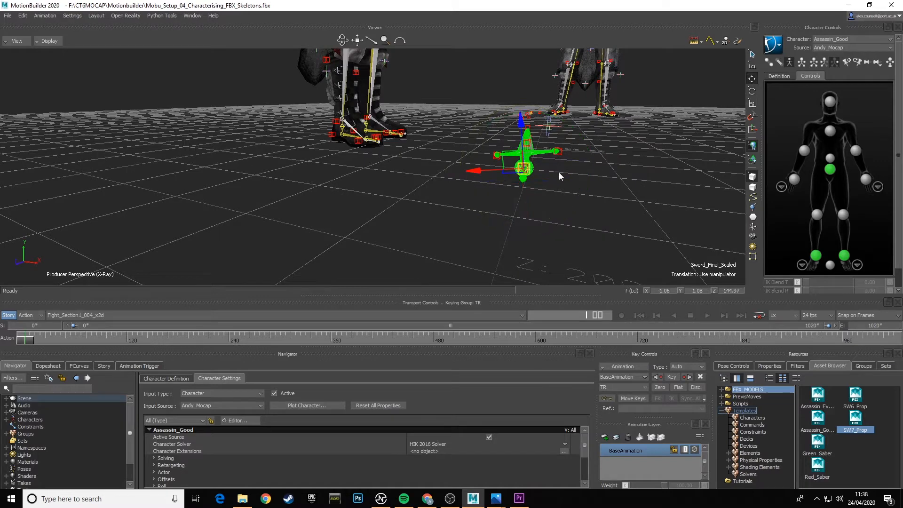
drag(487, 171, 500, 174)
ctrl+shift+drag(550, 171, 552, 178)
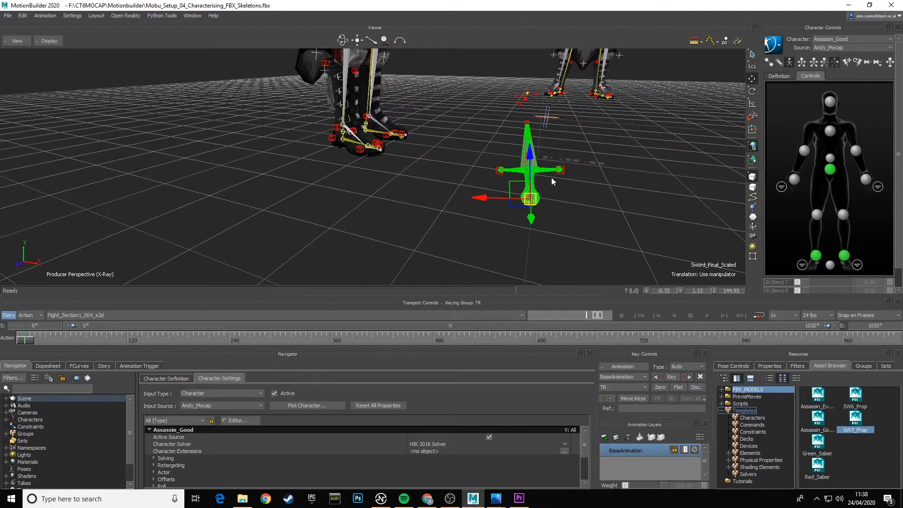
Fine-tune the sword's rotation to about 0.46° in X and -176.67° in Z so the blade runs between the markers
click(752, 91)
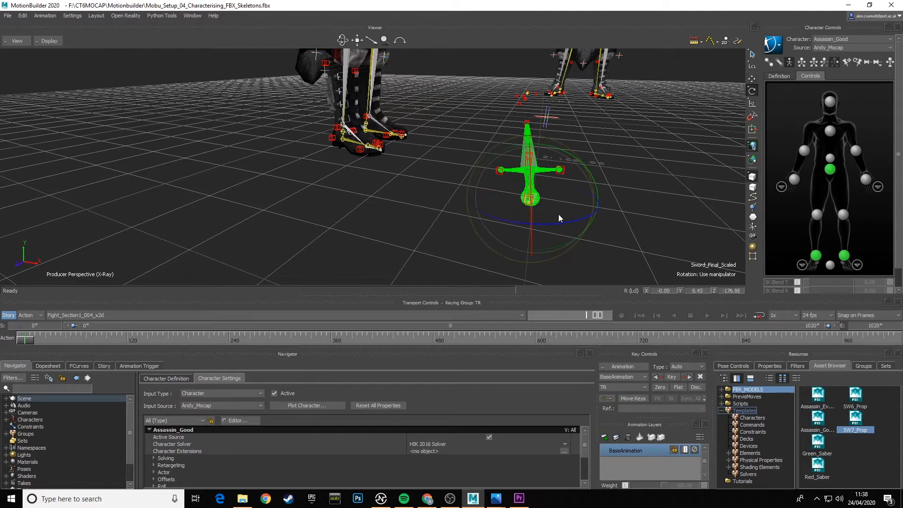
drag(566, 220, 514, 146)
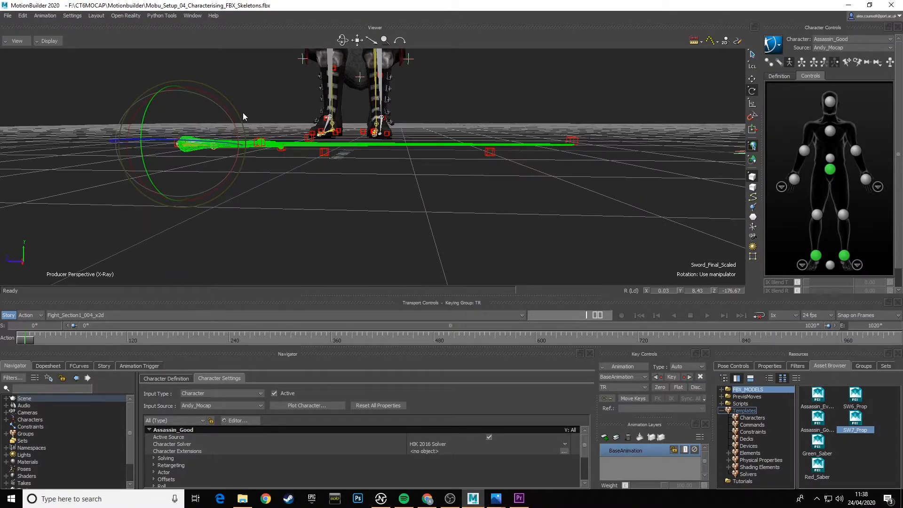
drag(228, 112, 229, 114)
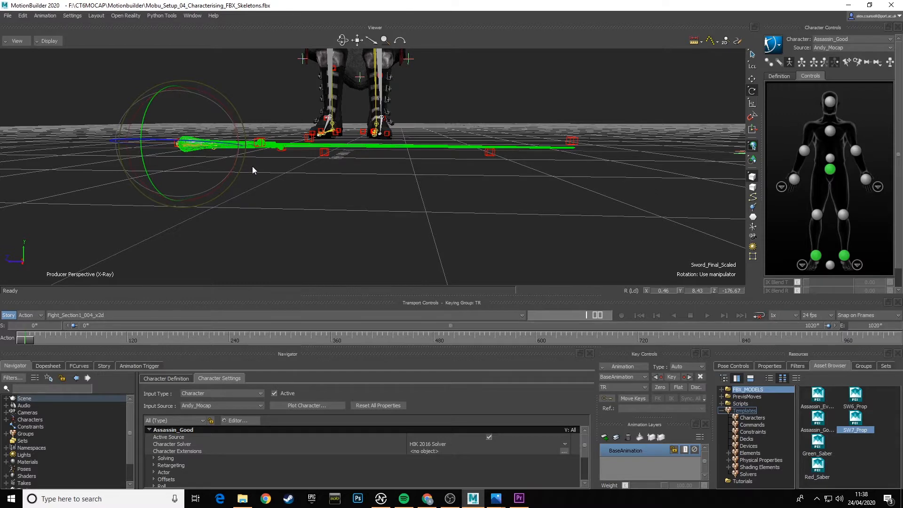
Shift the sword slightly along its length to about Z 145.08, check the hilt against the root, and deselect it
ctrl+shift+drag(252, 166, 306, 165)
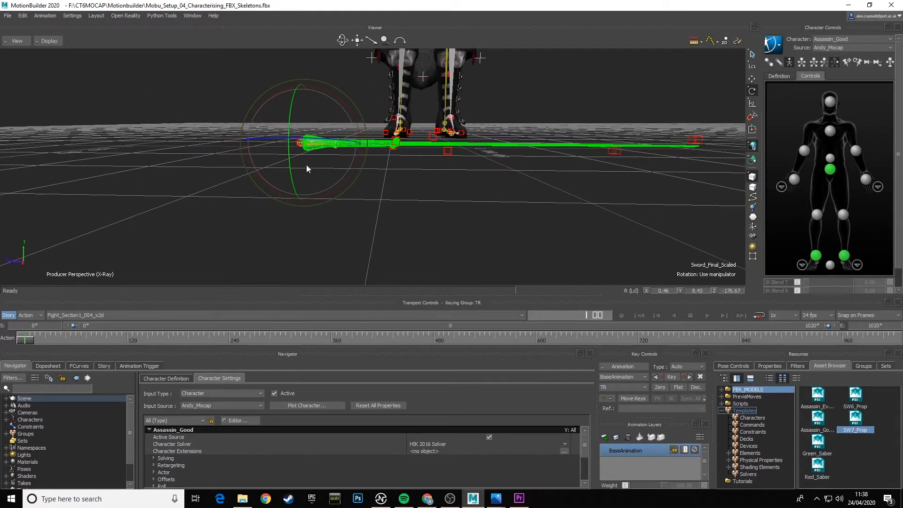
click(752, 79)
drag(263, 142, 264, 143)
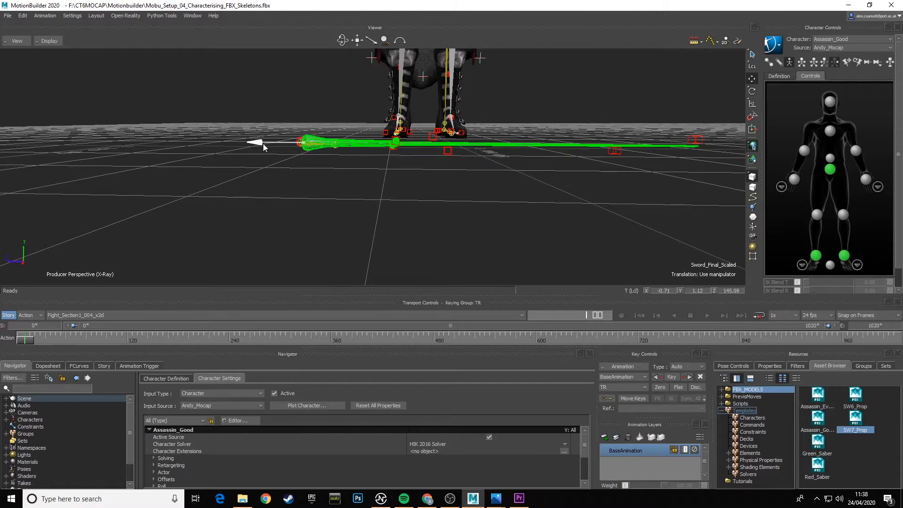
ctrl+shift+drag(329, 183, 371, 233)
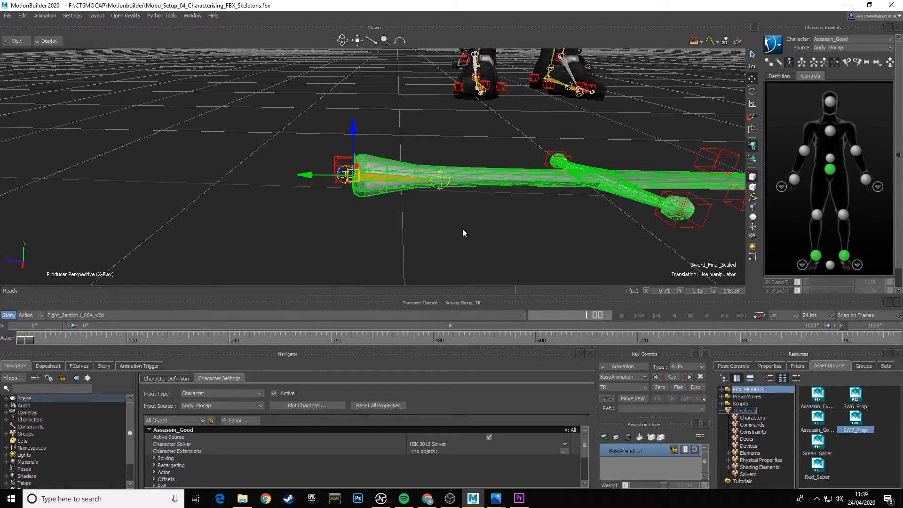
click(415, 249)
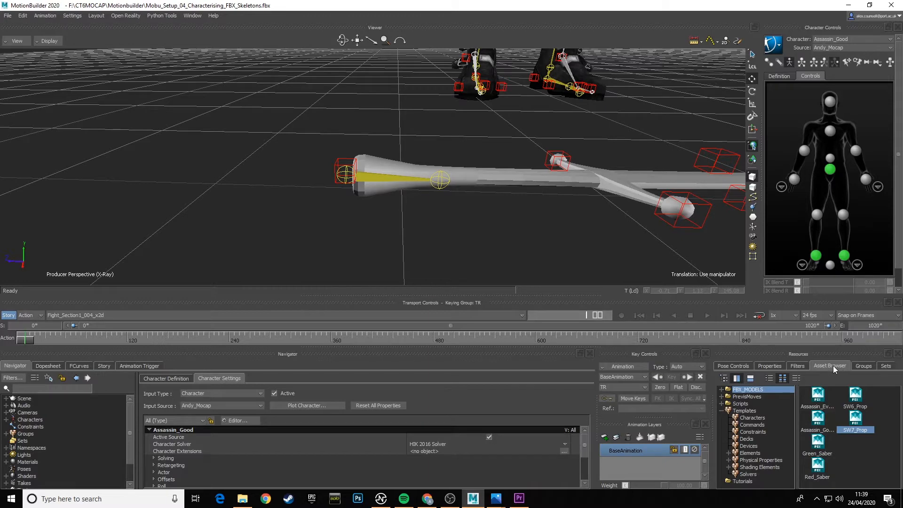
Add an active Parent/Child constraint with Sword_Final_Scaled as the constrained child and Sword_7M_ROM_001:root as the source parent
click(754, 431)
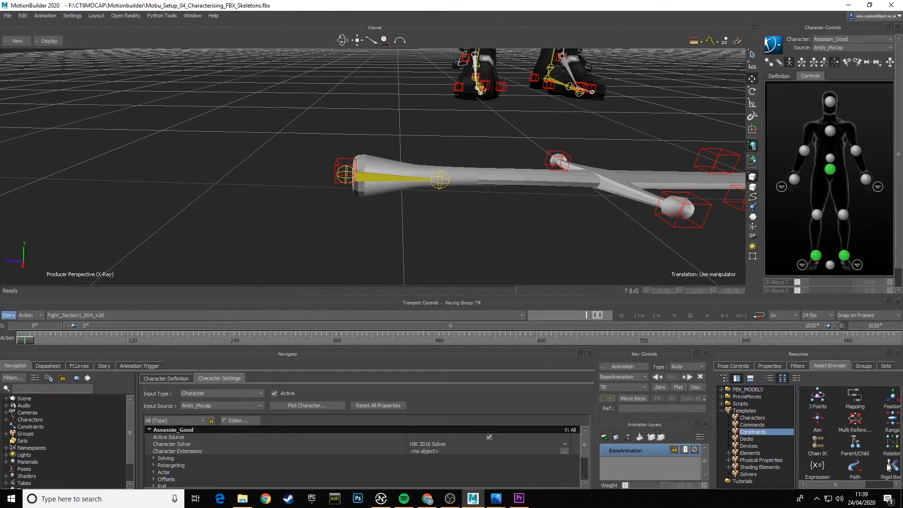
click(858, 446)
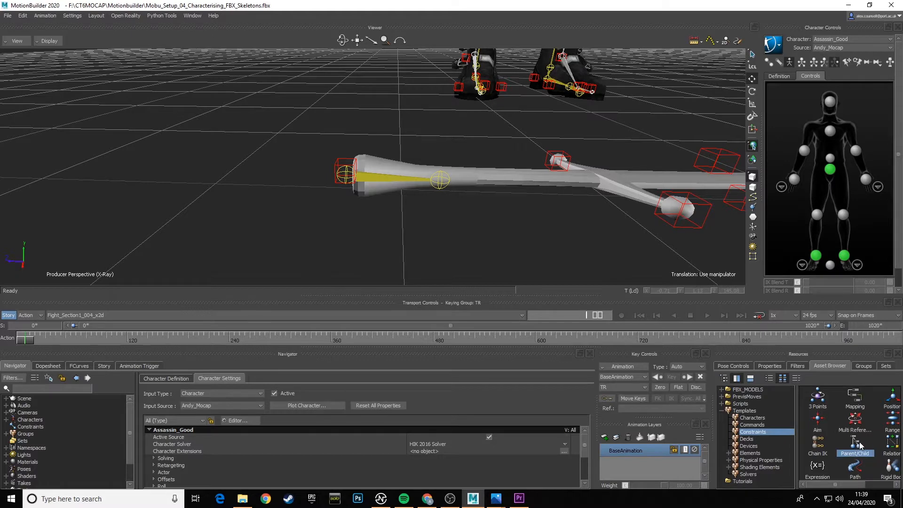
drag(856, 448, 473, 179)
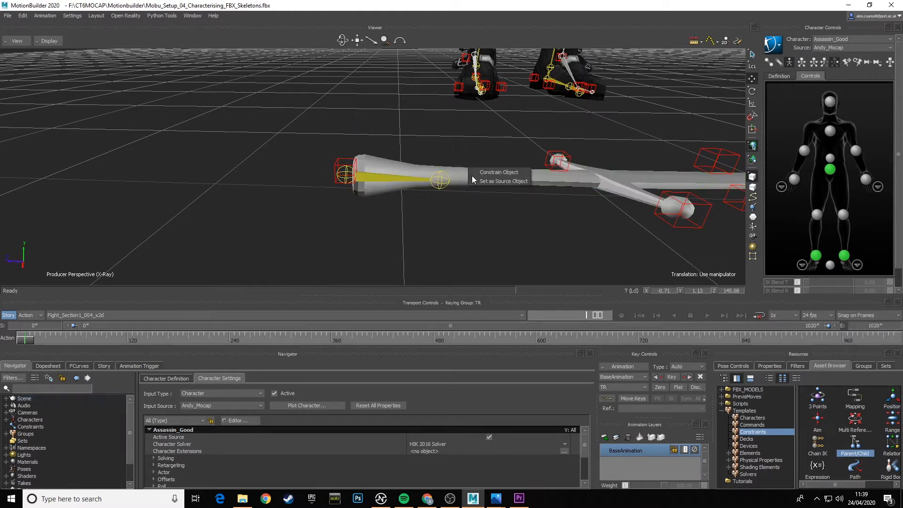
click(500, 173)
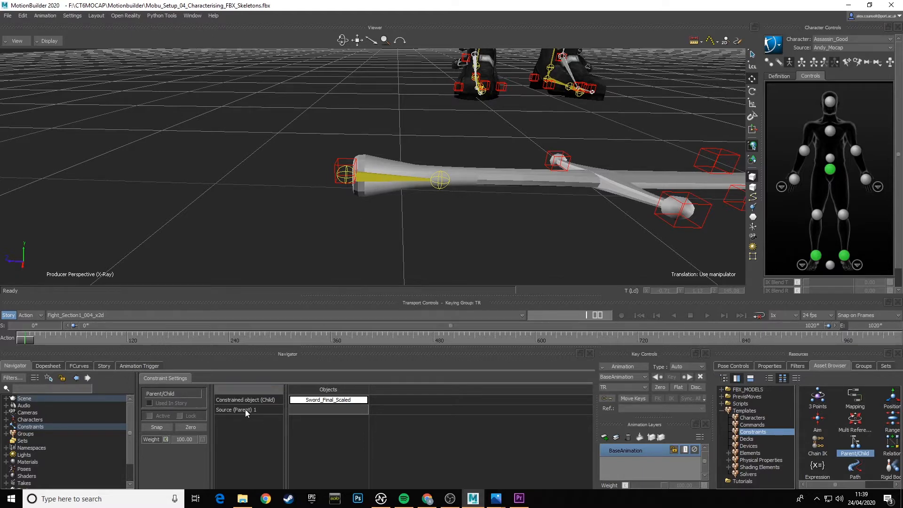
click(376, 178)
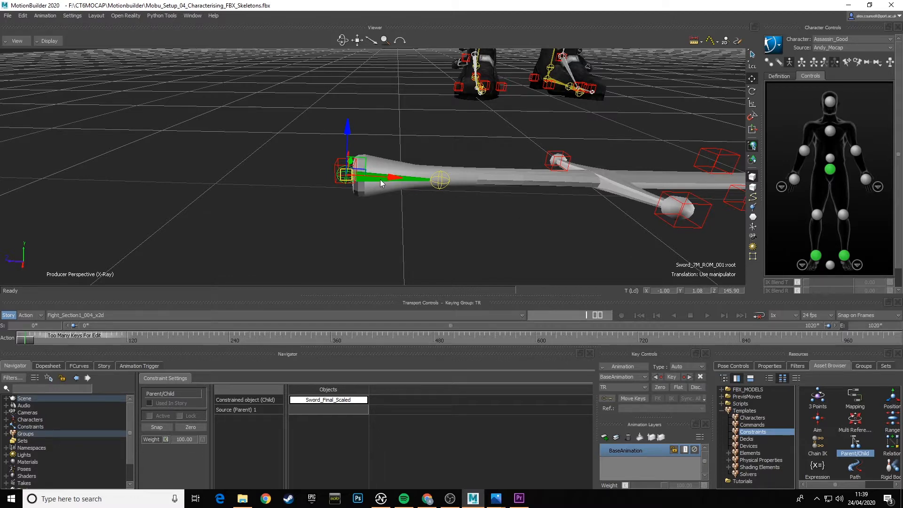
alt+drag(380, 180, 329, 411)
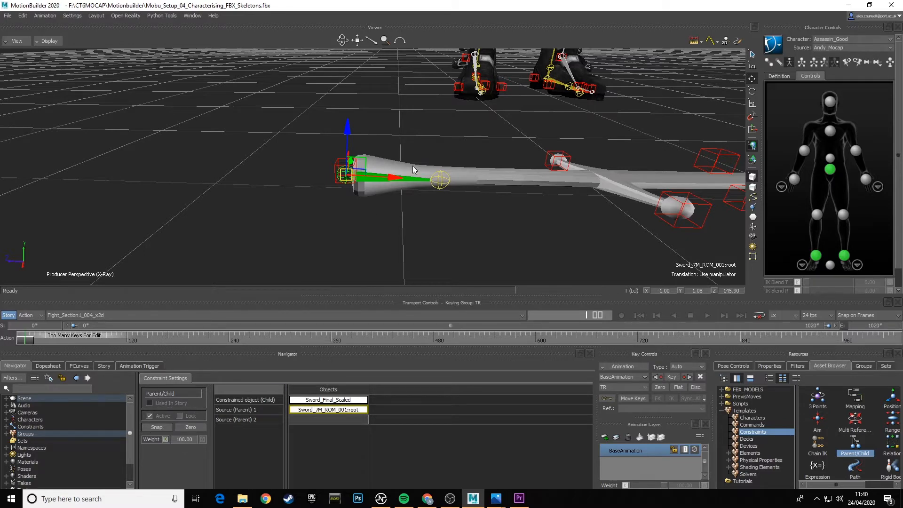
Scrub to frame 81 to test the constraint, and move the constrained sword along its length to about Z 144.78
drag(389, 174, 392, 175)
drag(24, 340, 136, 339)
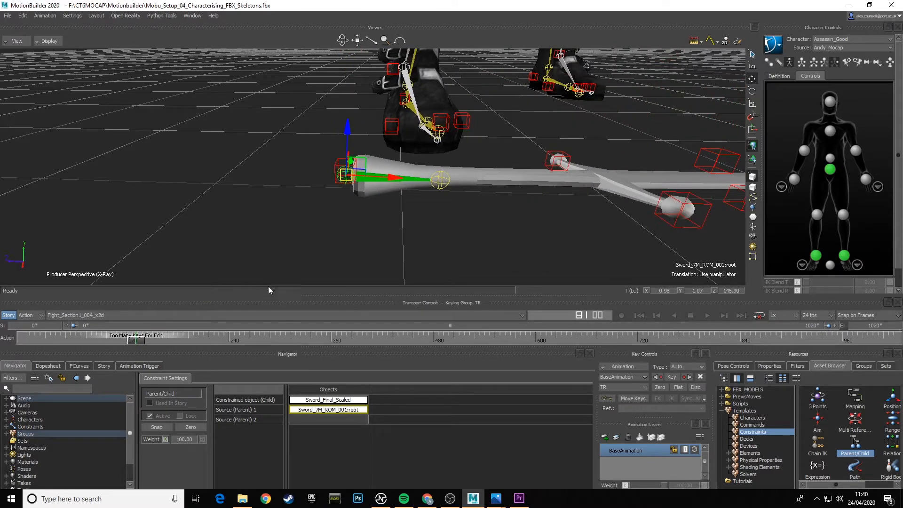
click(416, 218)
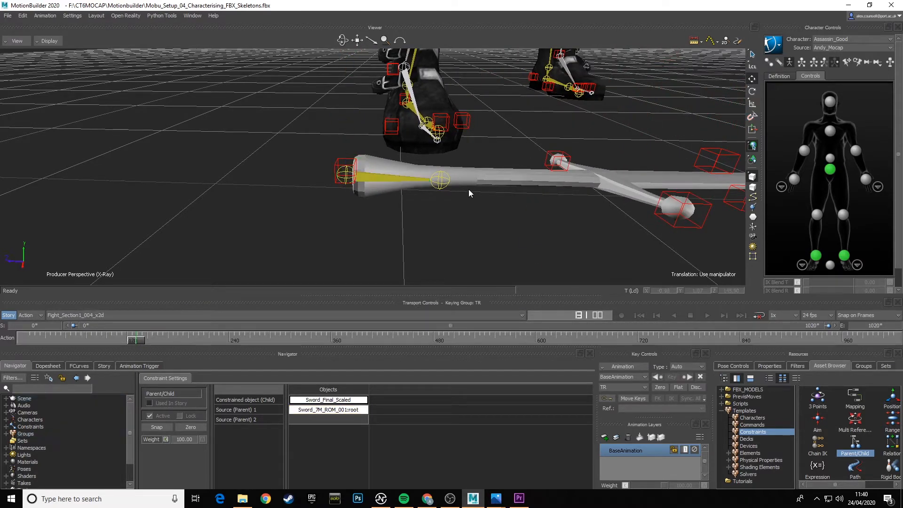
click(466, 177)
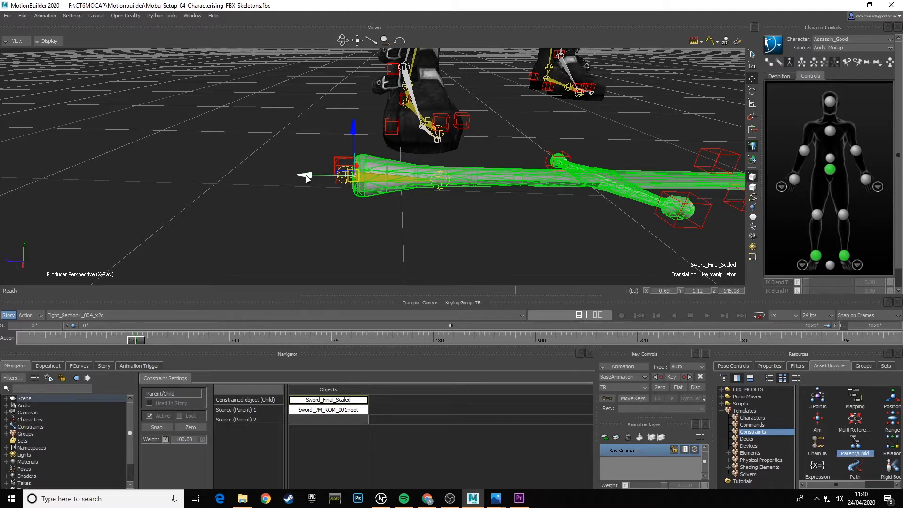
drag(310, 178, 308, 179)
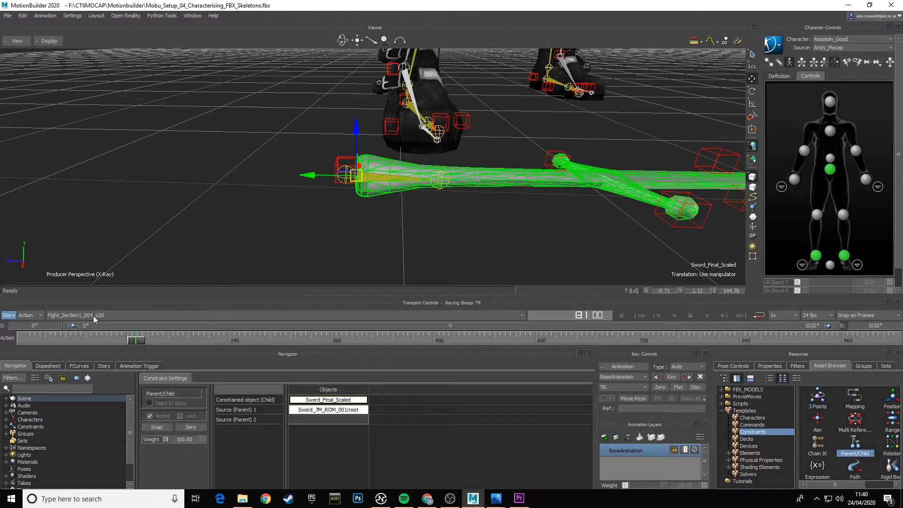
Check the sword at frame 87, lock the Parent/Child constraint, and return the timeline to frame 0
mouse_move(137, 339)
mouse_down()
mouse_move(126, 338)
mouse_move(143, 340)
mouse_up()
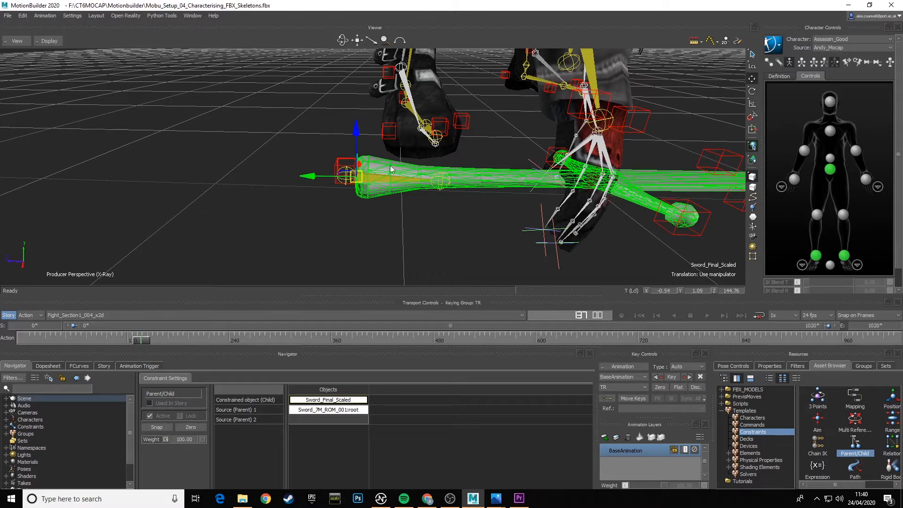
click(180, 416)
mouse_move(458, 238)
ctrl+shift+mouse_down()
mouse_move(414, 222)
mouse_move(340, 239)
mouse_move(445, 245)
ctrl+shift+mouse_up()
scroll(414, 222, down, 5)
shift+drag(429, 258, 418, 230)
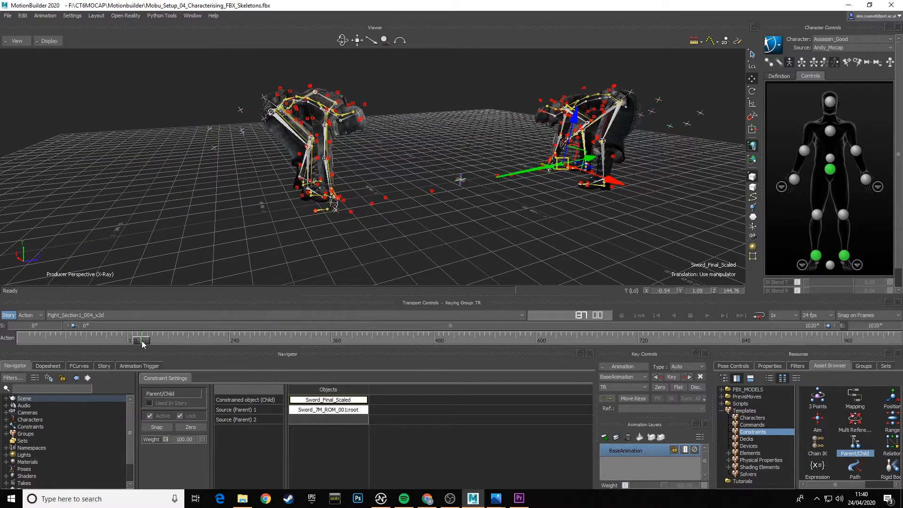
drag(142, 340, 25, 339)
Merge the SW6_Prop model from the FBX_MODELS assets into the scene with no animation, and select the new sword
ctrl+shift+drag(373, 258, 438, 235)
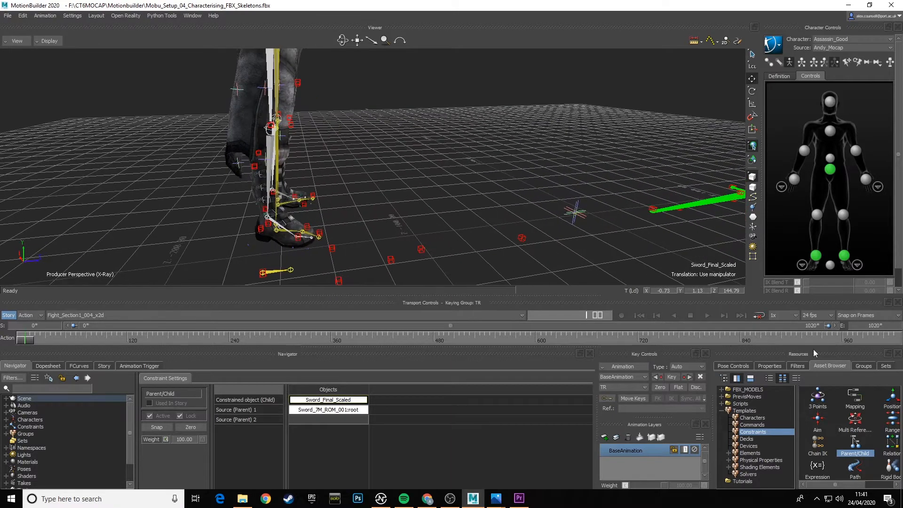
click(758, 389)
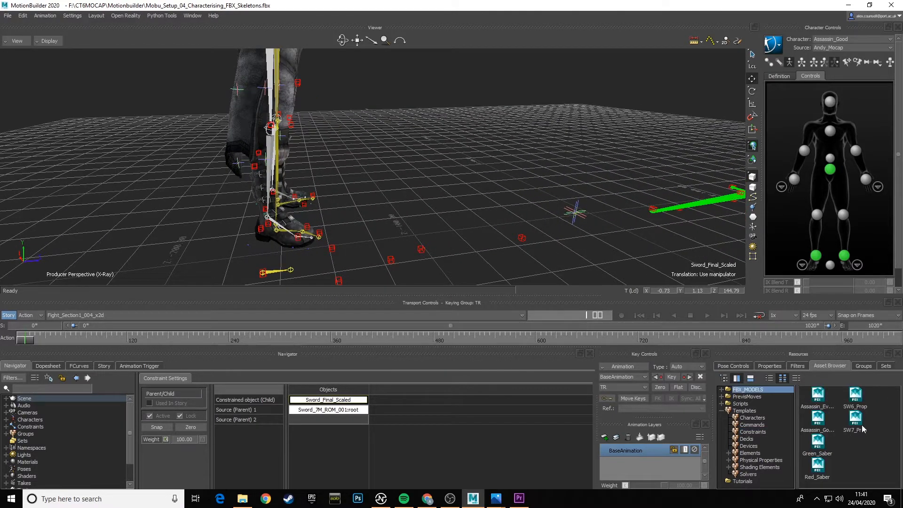
click(855, 400)
drag(855, 401, 424, 179)
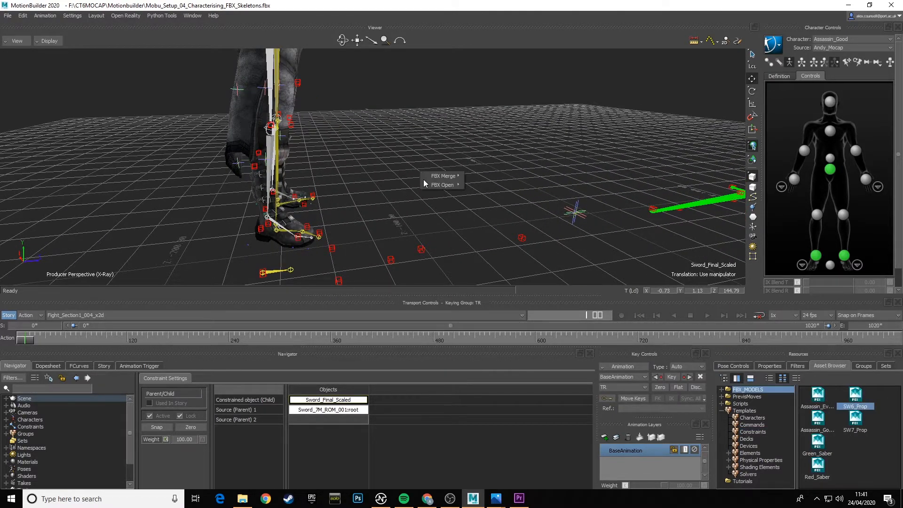
mouse_move(445, 177)
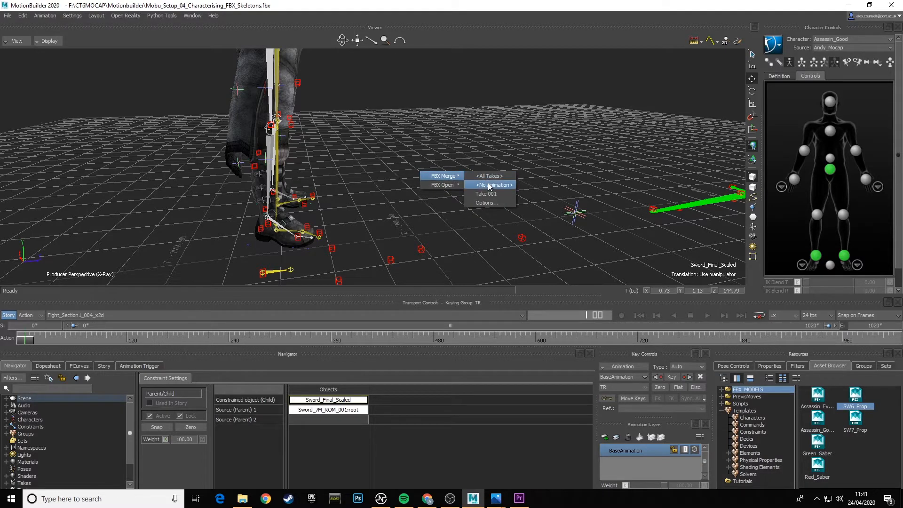
click(489, 186)
click(353, 184)
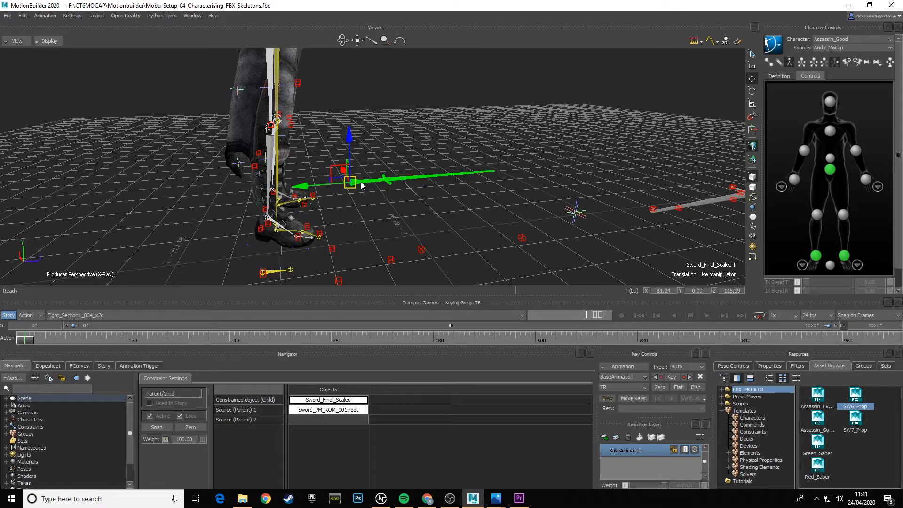
Align the new sword's translation on all axes to the second captured sword's root, Sword_6M_ROM_001:root
alt+drag(361, 182, 275, 270)
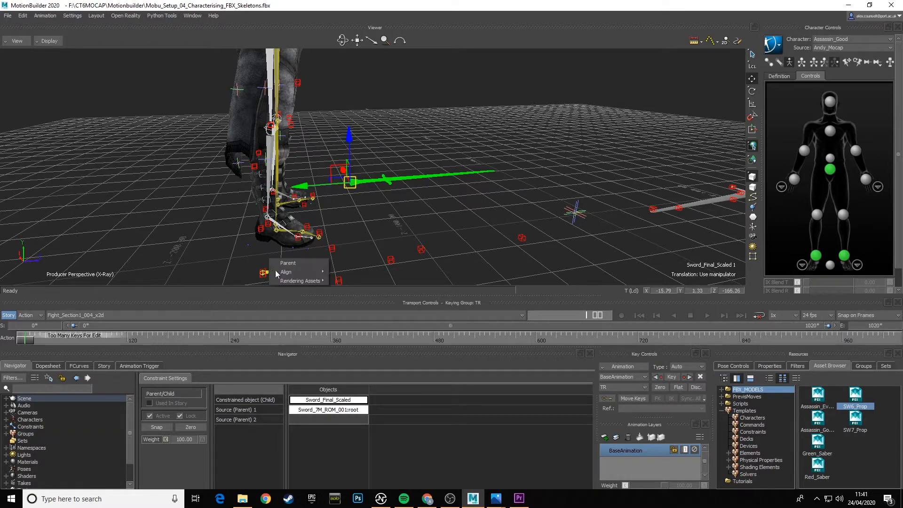
mouse_move(314, 271)
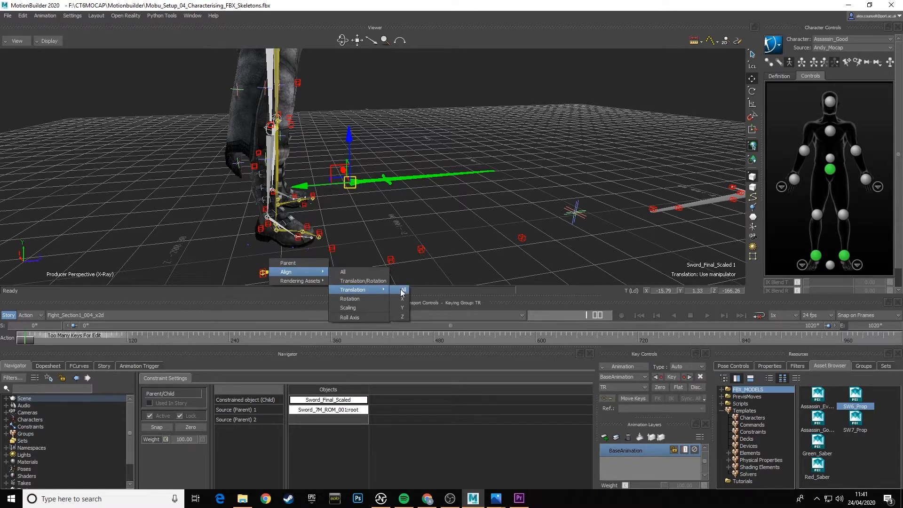
click(401, 291)
ctrl+shift+drag(391, 281, 523, 242)
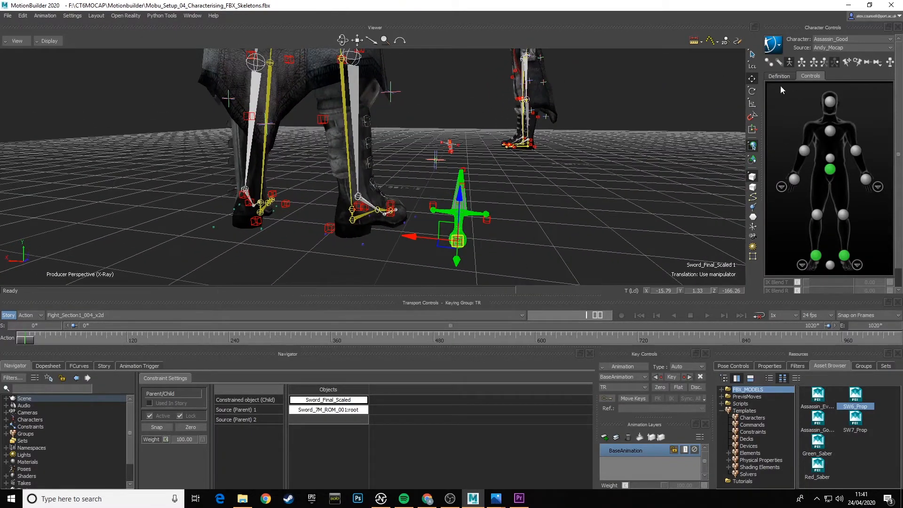
Fit the new sword to its markers: rotate it to about X 0.84, Y -9.91, Z -0.38 and slide it to about Z -165.42
key(e)
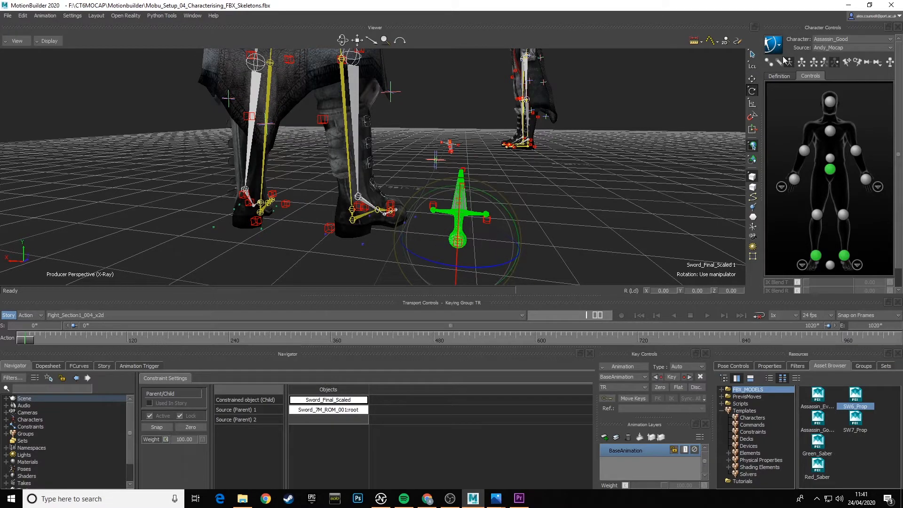
drag(508, 215, 469, 245)
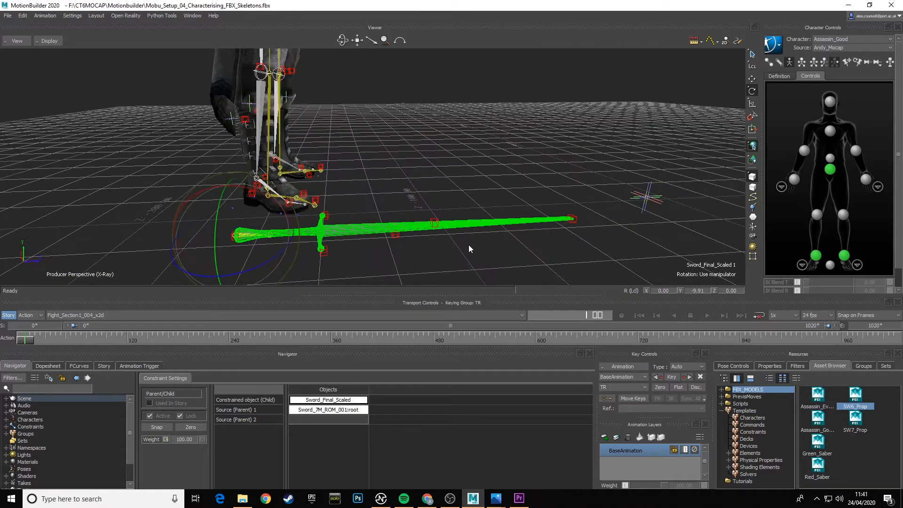
click(752, 79)
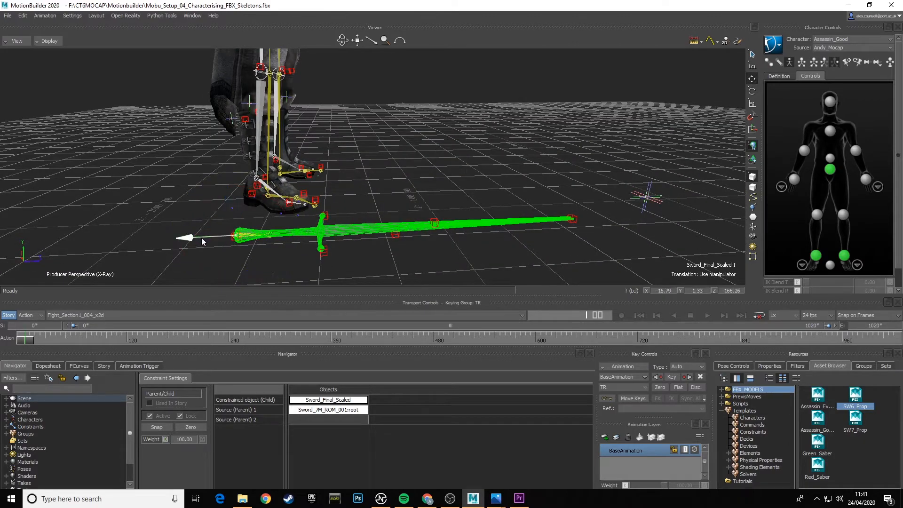
drag(216, 242, 231, 246)
ctrl+shift+drag(348, 259, 338, 238)
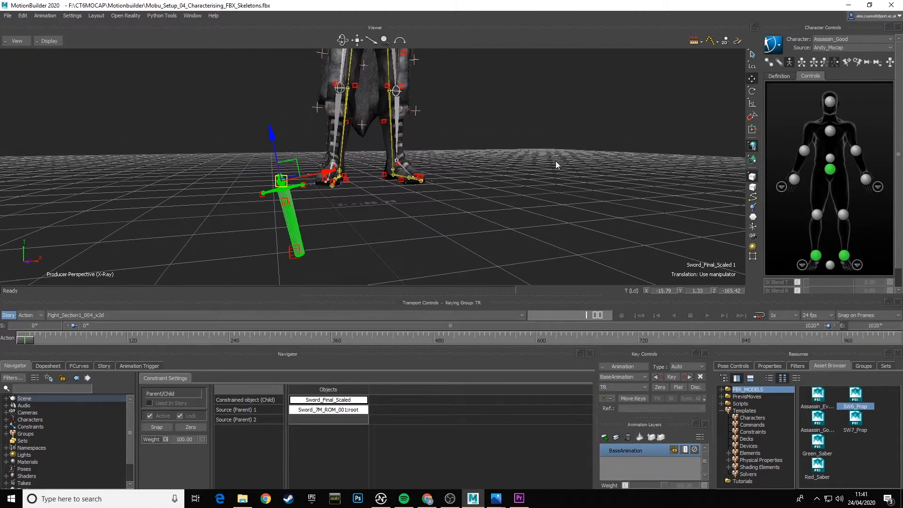
click(752, 90)
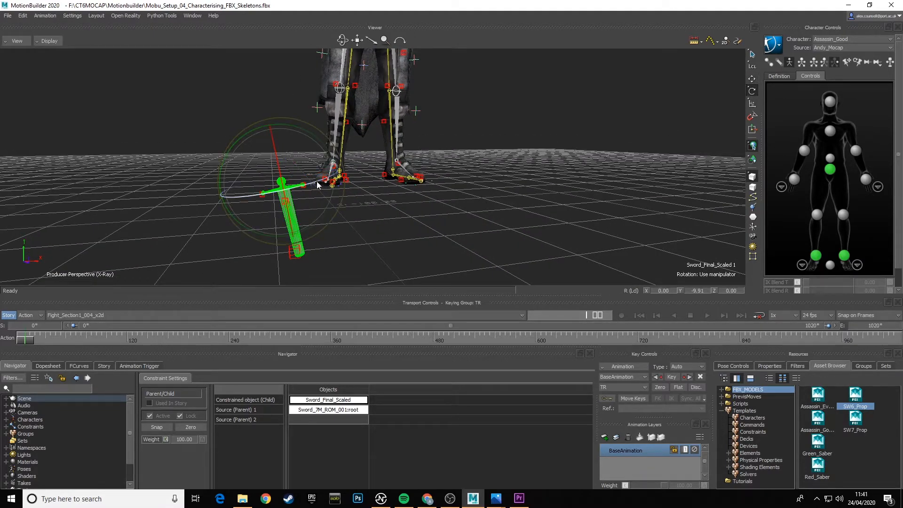
drag(310, 189, 383, 233)
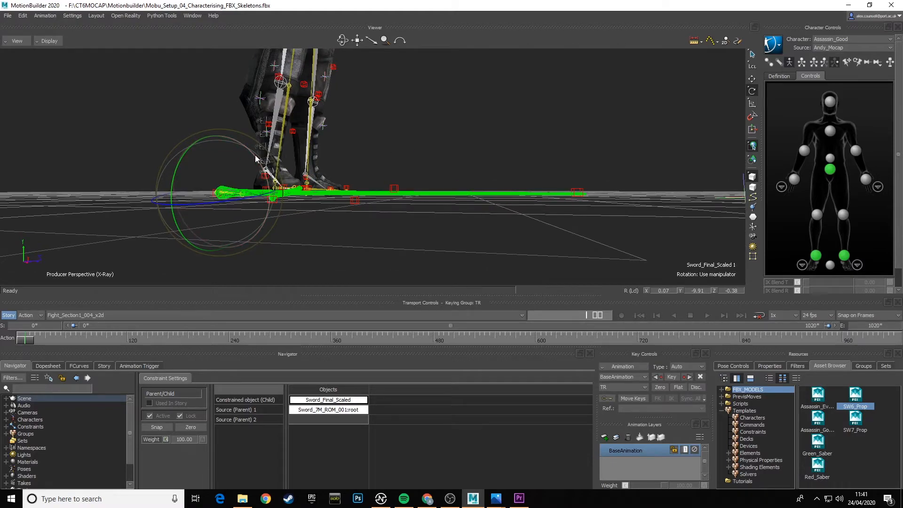
drag(255, 158, 351, 252)
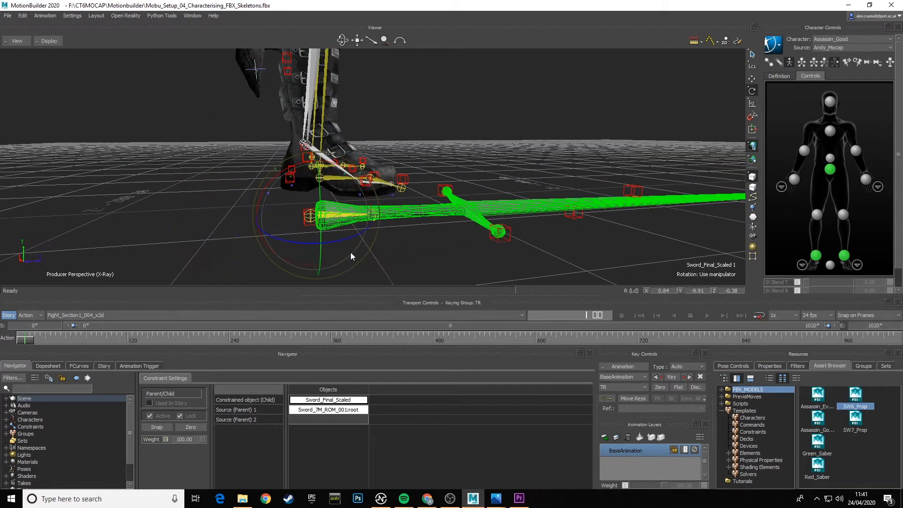
click(548, 233)
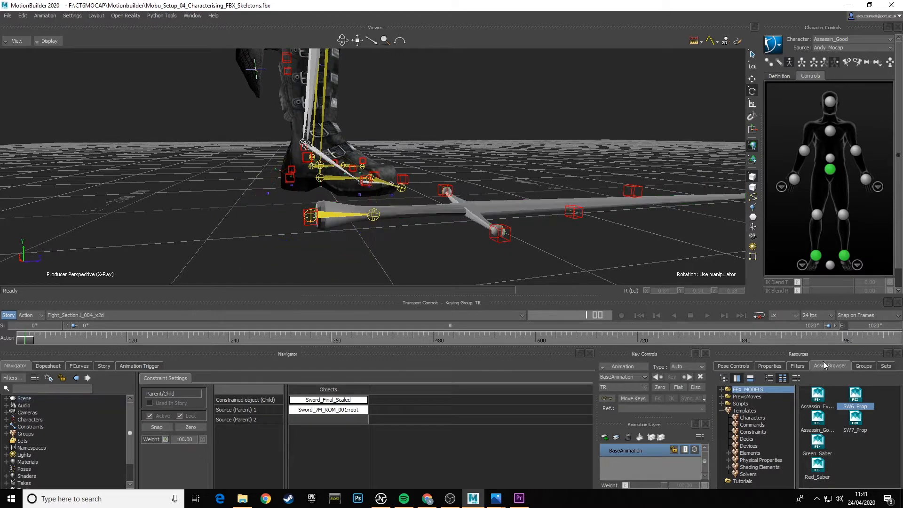
Add an active, locked Parent/Child constraint with Sword_Final_Scaled 1 as the constrained child and Sword_6M_ROM_001:root as the source parent
click(752, 432)
drag(855, 442, 432, 211)
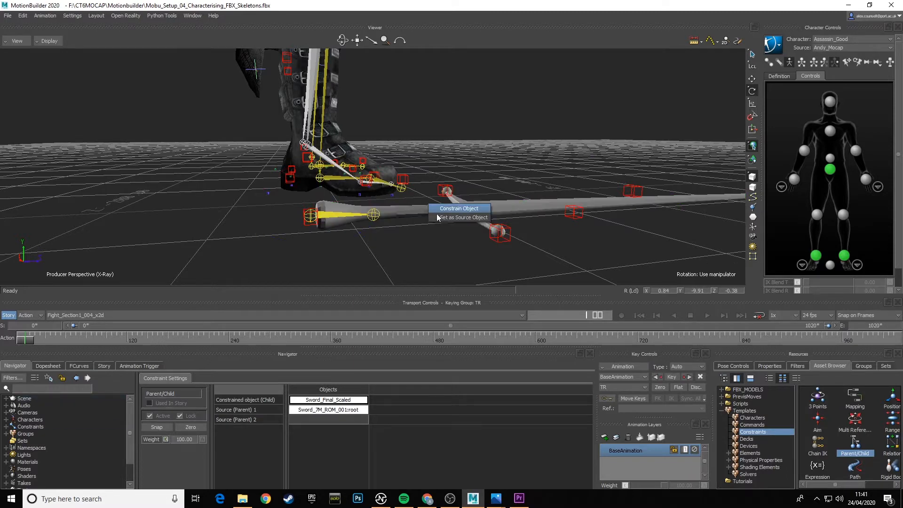
click(457, 209)
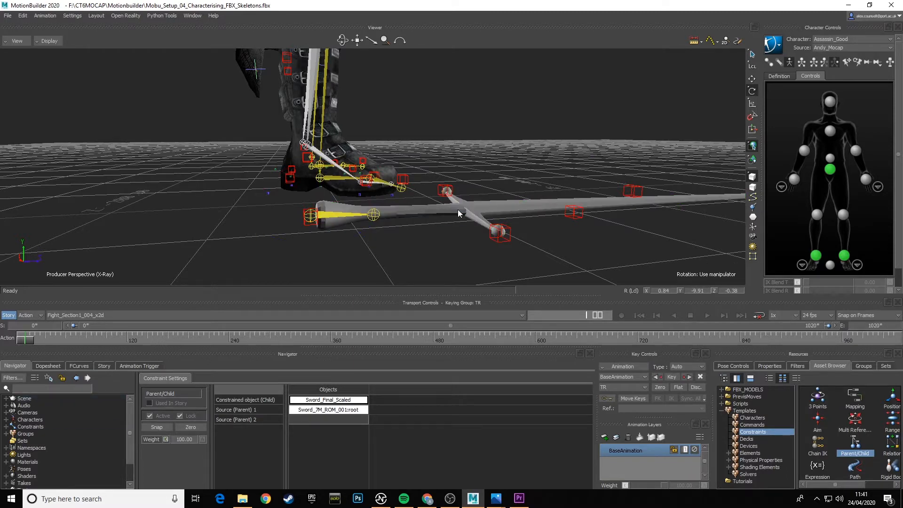
click(334, 217)
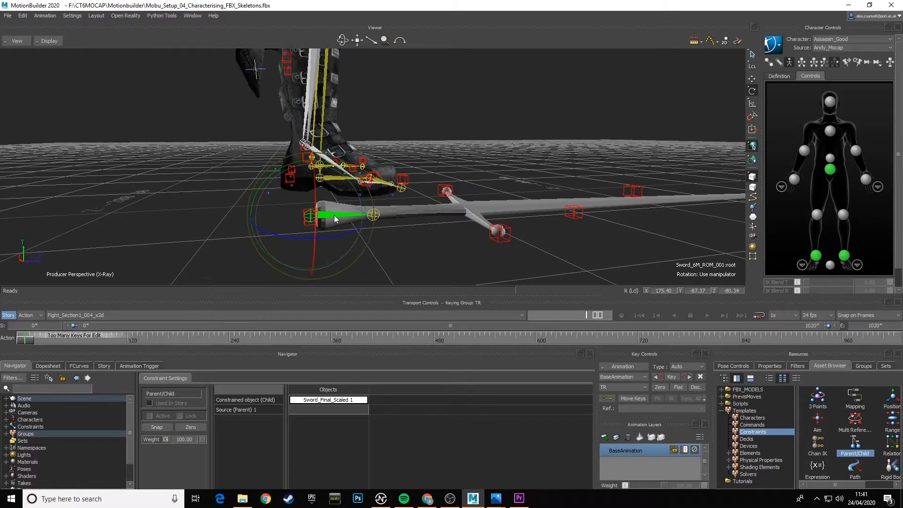
alt+drag(334, 218, 327, 413)
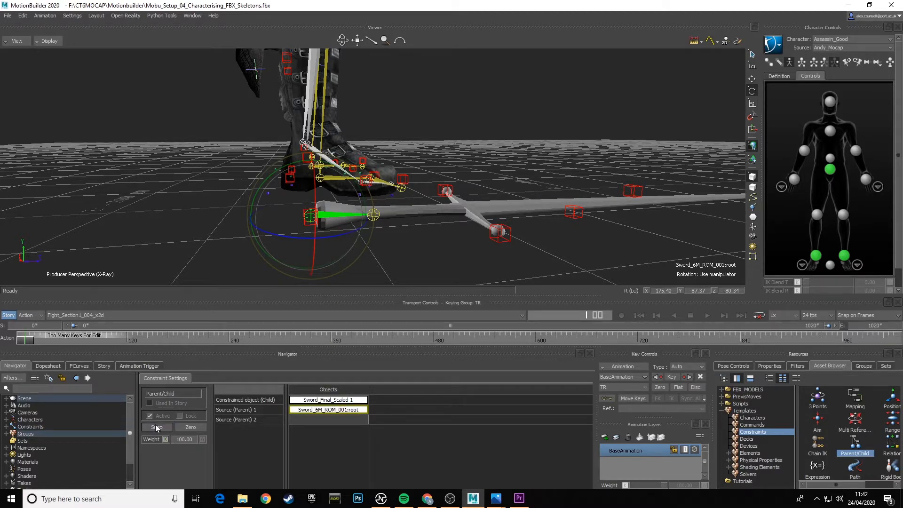
click(179, 416)
Scrub the timeline past frame 120 and examine how the newly constrained sword follows the character's hand
ctrl+shift+drag(400, 187, 421, 211)
ctrl+shift+drag(421, 212, 439, 263)
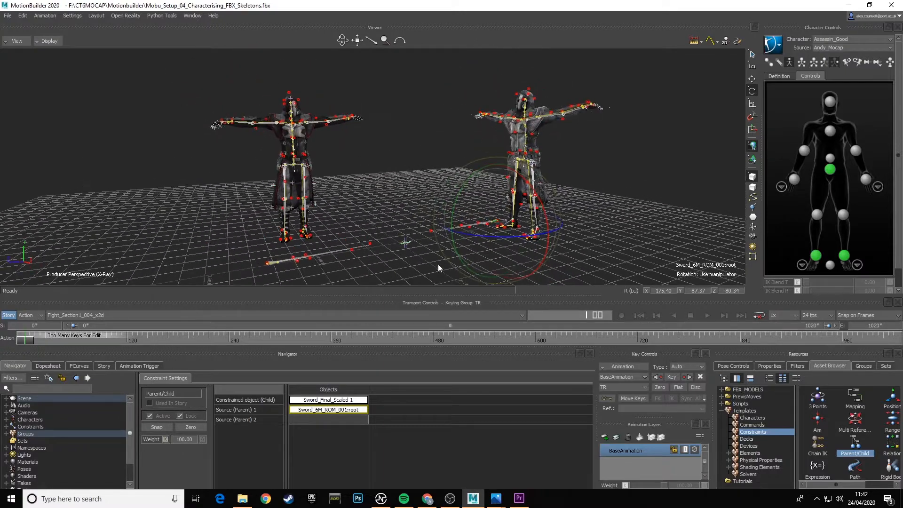
click(250, 266)
drag(27, 340, 160, 347)
ctrl+shift+drag(420, 179, 498, 193)
ctrl+drag(498, 193, 658, 263)
ctrl+shift+drag(530, 205, 385, 217)
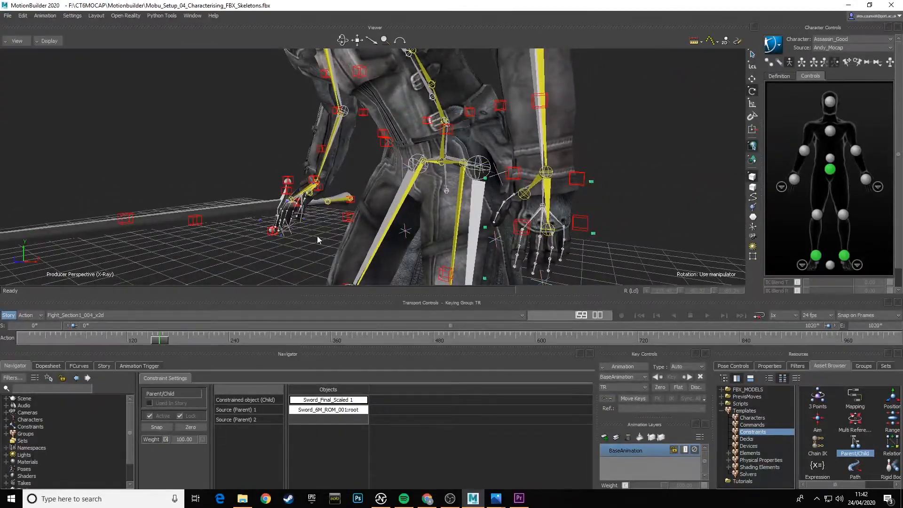
ctrl+drag(317, 237, 329, 256)
Set the viewer display to Normal and inspect how both swords sit in the characters' hands
click(55, 42)
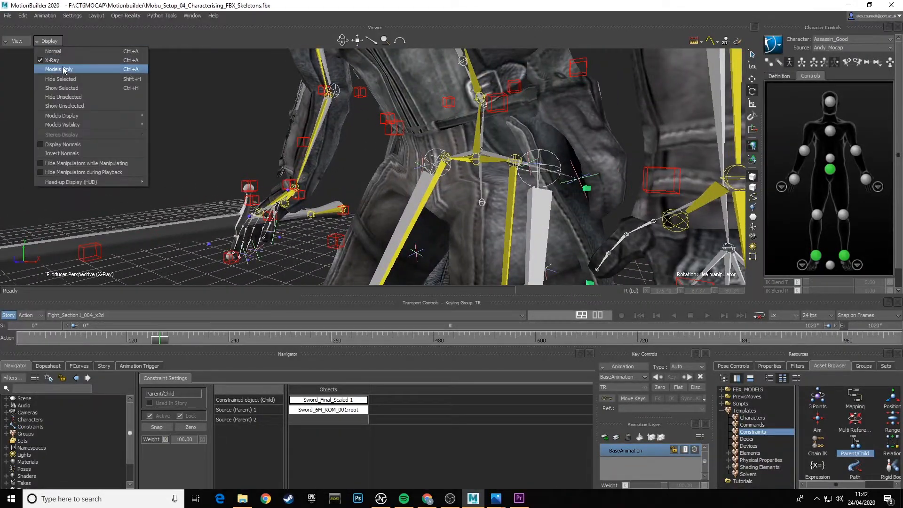
click(61, 53)
ctrl+shift+drag(261, 230, 399, 241)
ctrl+shift+drag(460, 244, 407, 212)
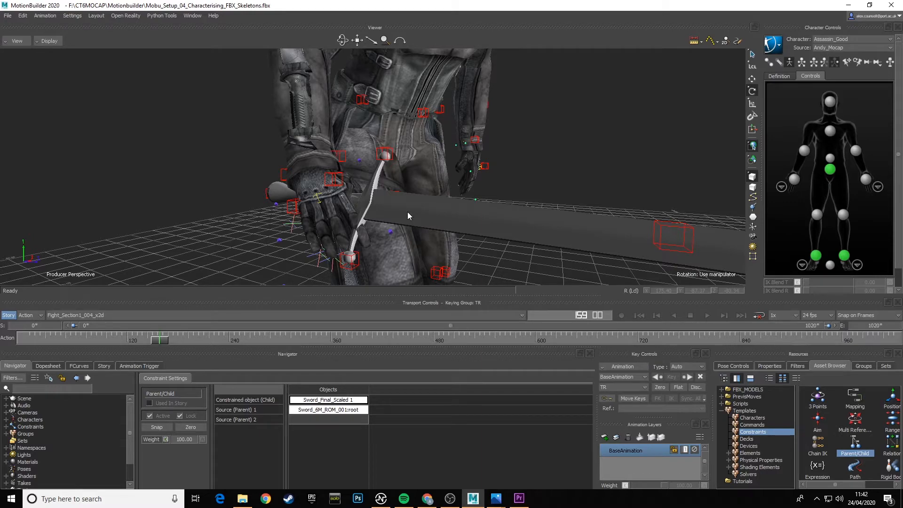
ctrl+shift+drag(408, 212, 292, 213)
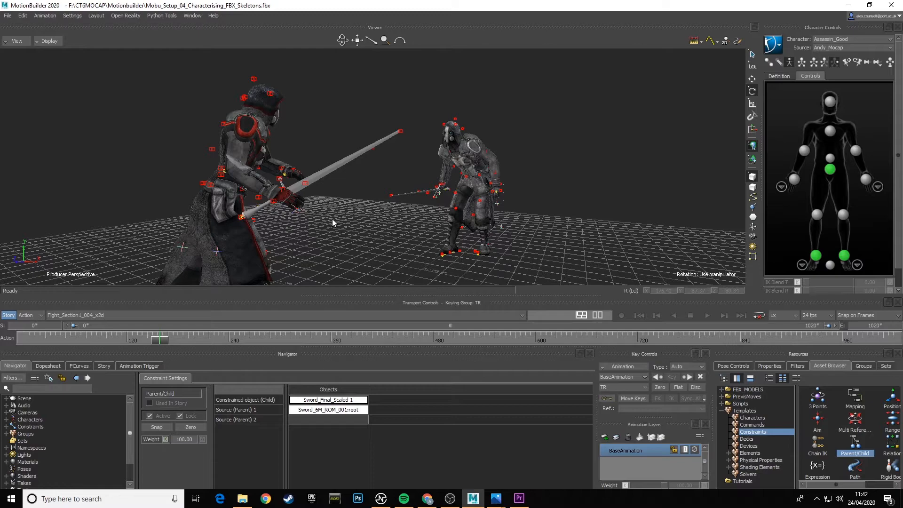
ctrl+shift+drag(407, 250, 439, 223)
click(396, 188)
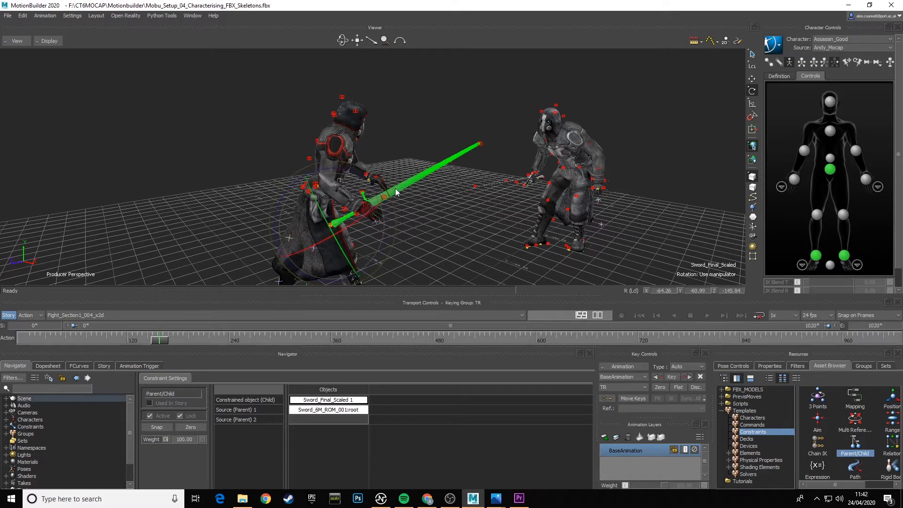
ctrl+drag(402, 260, 378, 156)
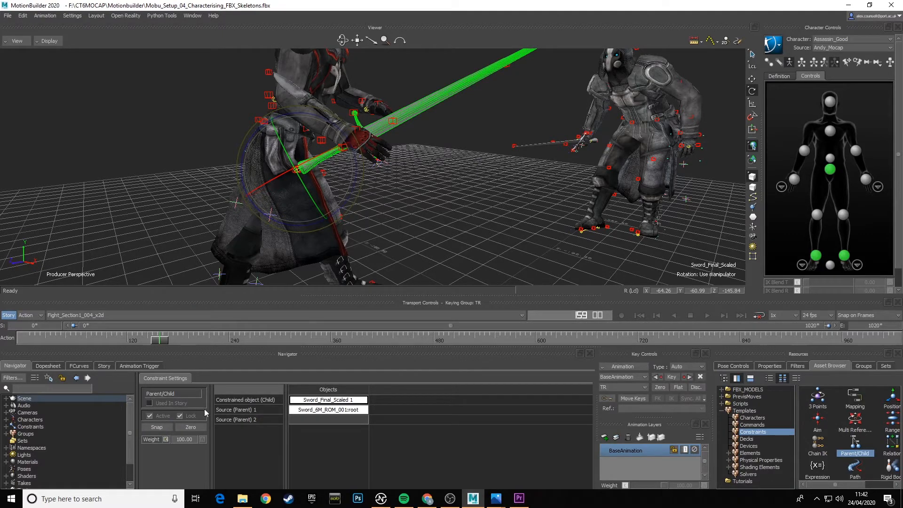
Rename the first sword's Parent/Child constraint to Parent/Child_7M
click(6, 427)
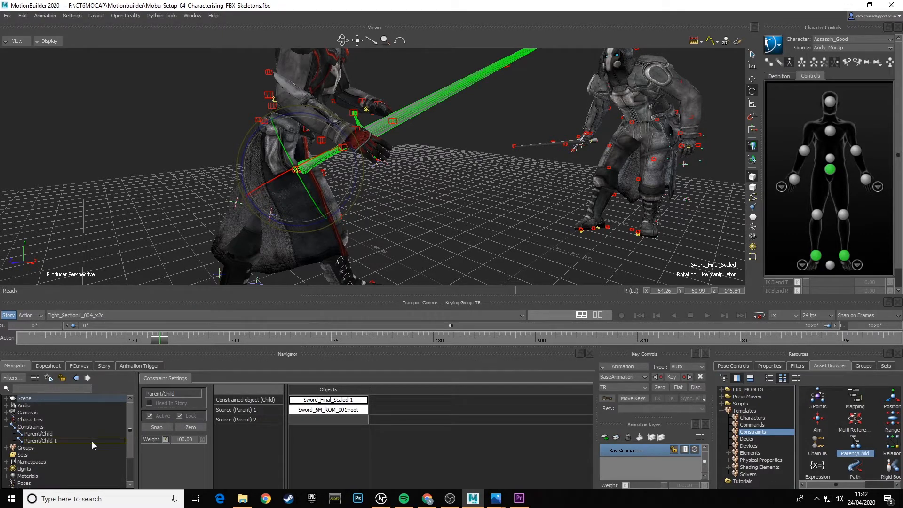
click(50, 435)
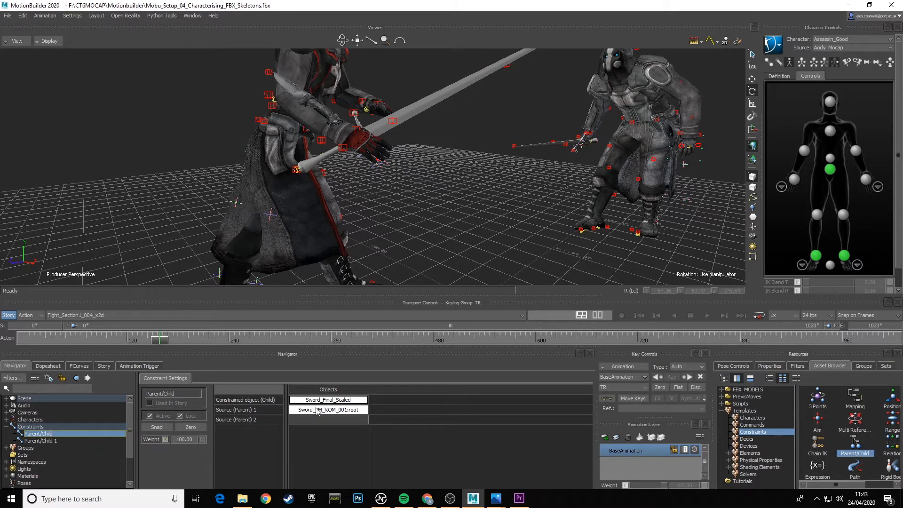
right_click(50, 436)
click(81, 395)
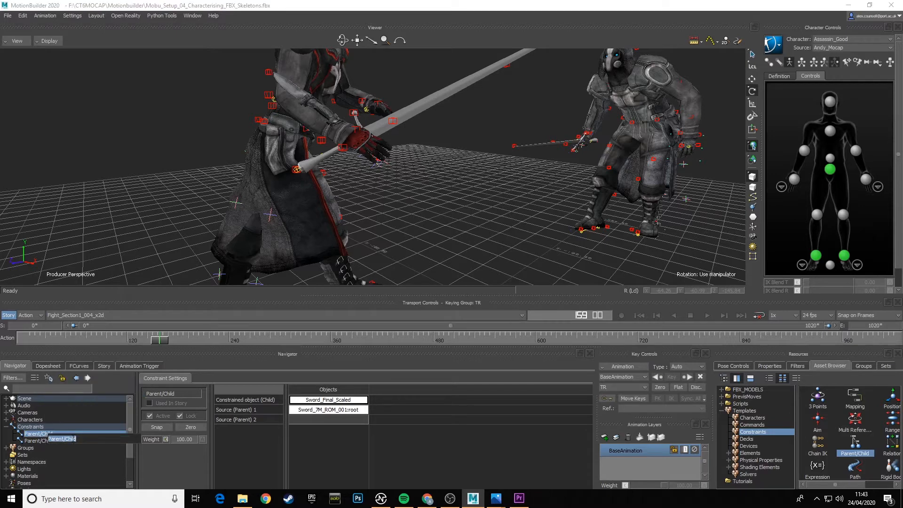
click(86, 438)
key(Return)
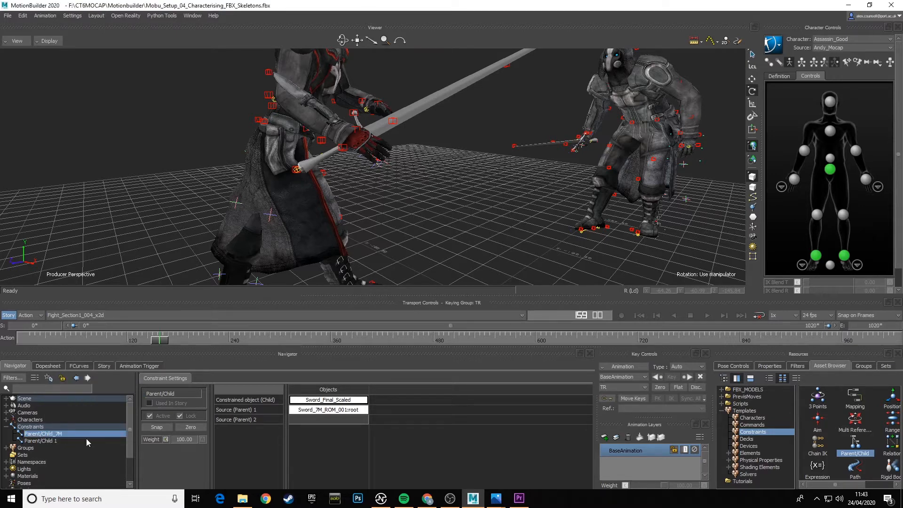
Rename the second sword's constraint, Parent/Child 1, to Parent/Child_6M
click(47, 441)
right_click(47, 442)
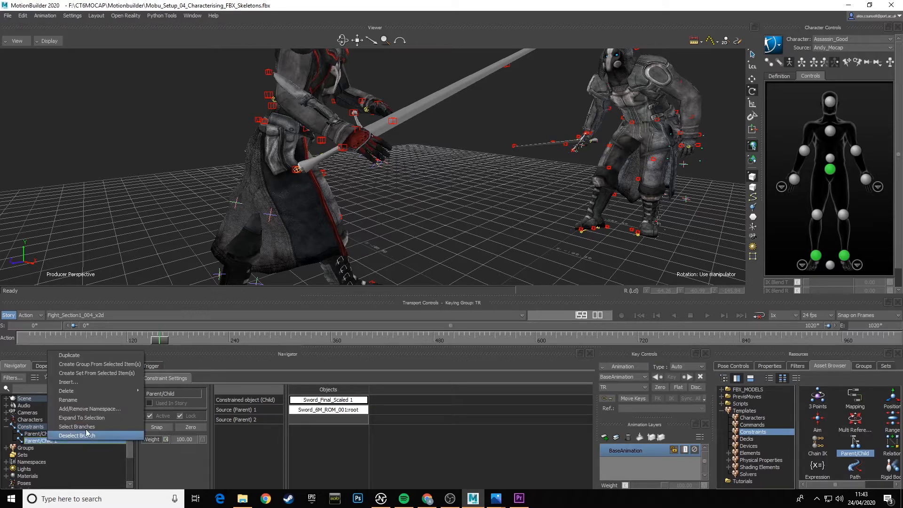
click(86, 438)
click(91, 445)
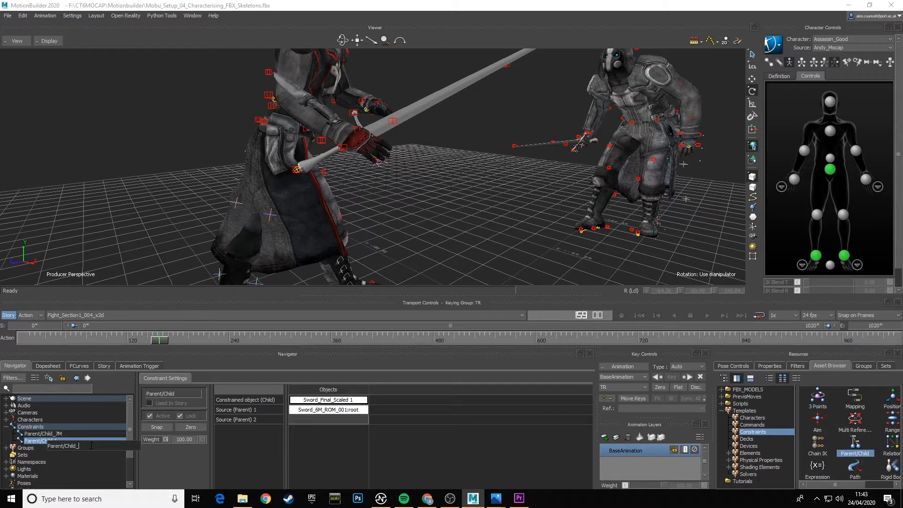
text(_6M)
key(Return)
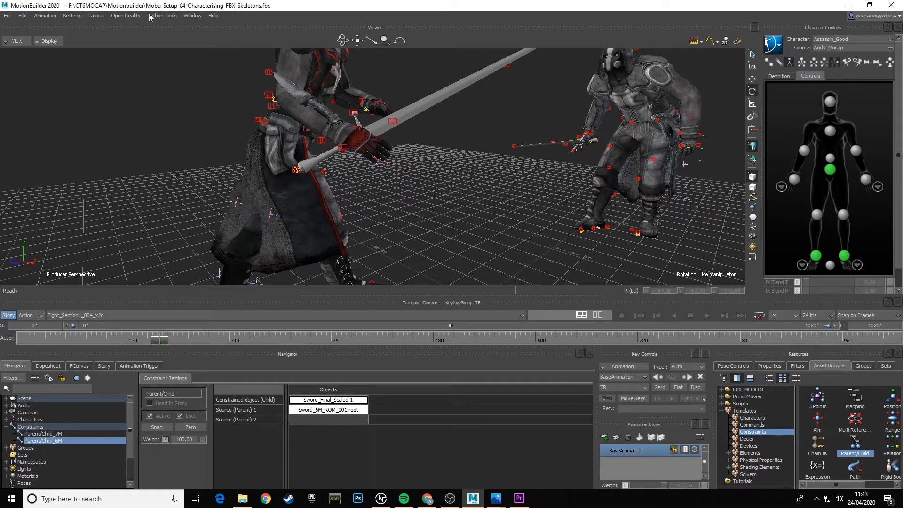
Save the scene as a new binary FBX file named Mobu_Setup_05_FBX_Prop_Constraints.fbx with embedded medias
click(8, 15)
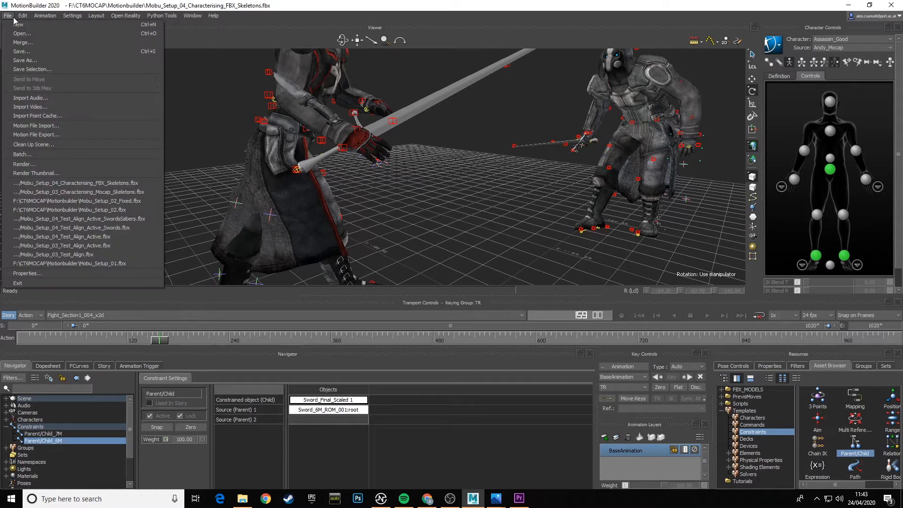
click(28, 60)
click(440, 303)
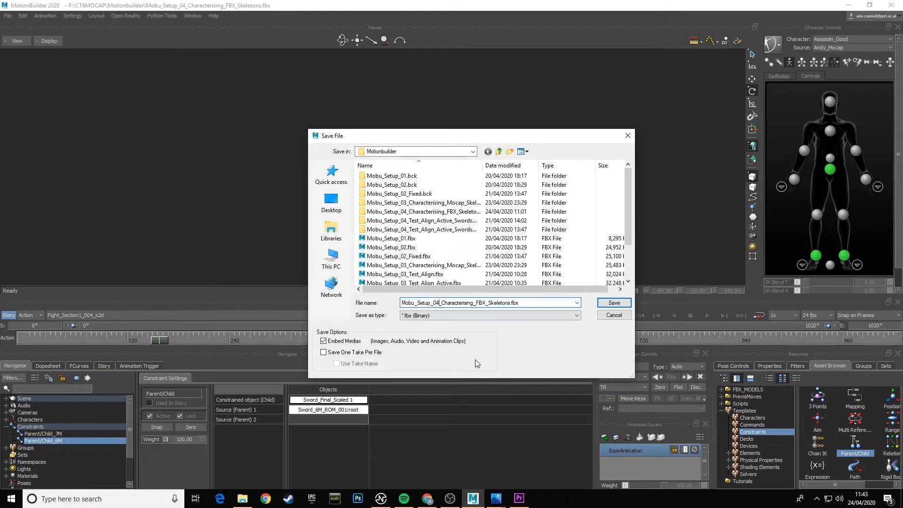
key(BackSpace)
text(5)
drag(474, 302, 447, 302)
key(BackSpace)
key(BackSpace)
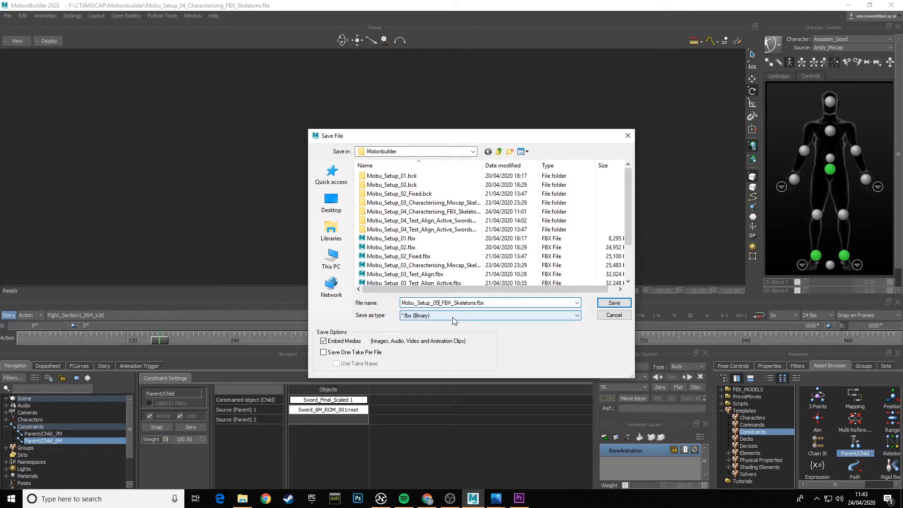
key(shift+Right)
key(shift+Right)
key(shift+Right)
key(shift+Right)
key(shift+Right)
key(shift+Right)
text(P)
click(619, 304)
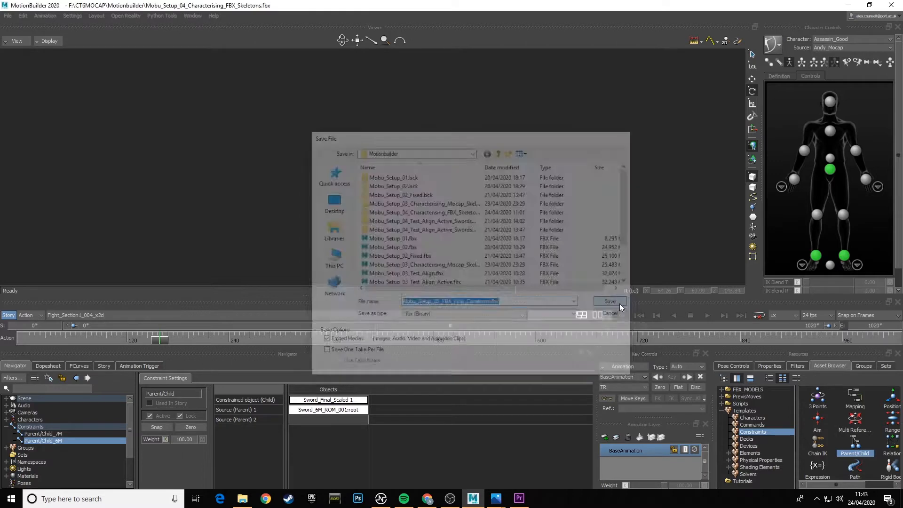
click(283, 467)
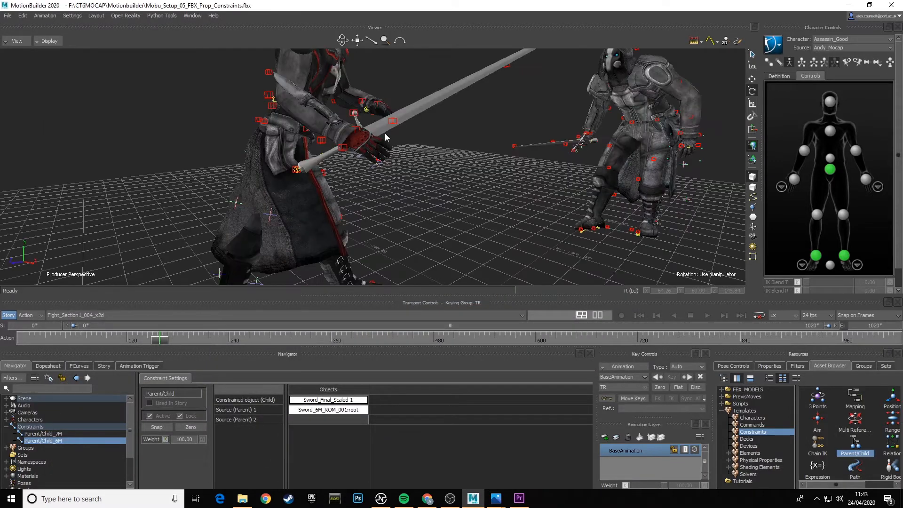
Select the sword held by the red-trimmed character and try to move it along its length with the Translate tool
click(380, 129)
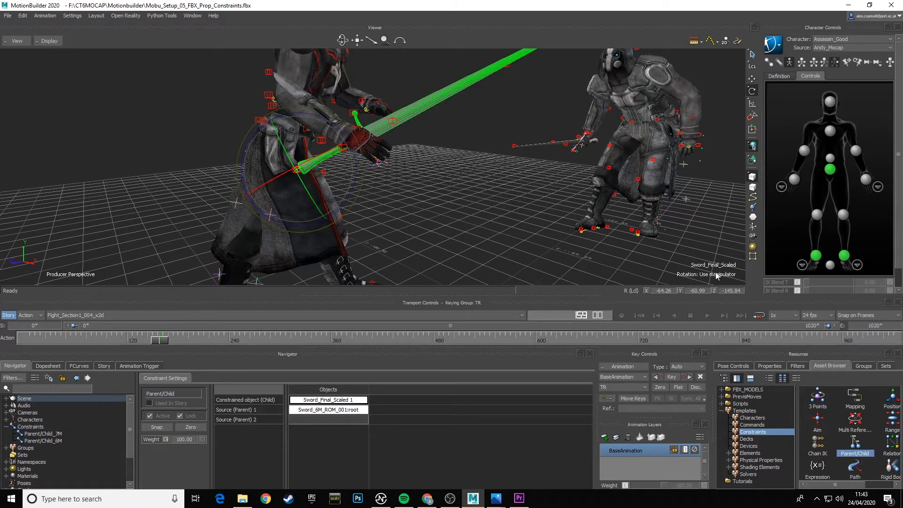
shift+drag(460, 163, 461, 175)
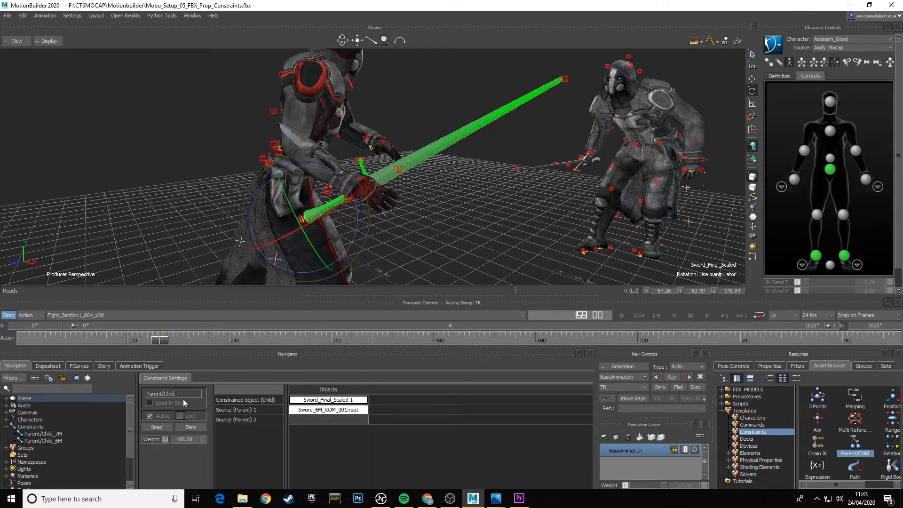
click(752, 79)
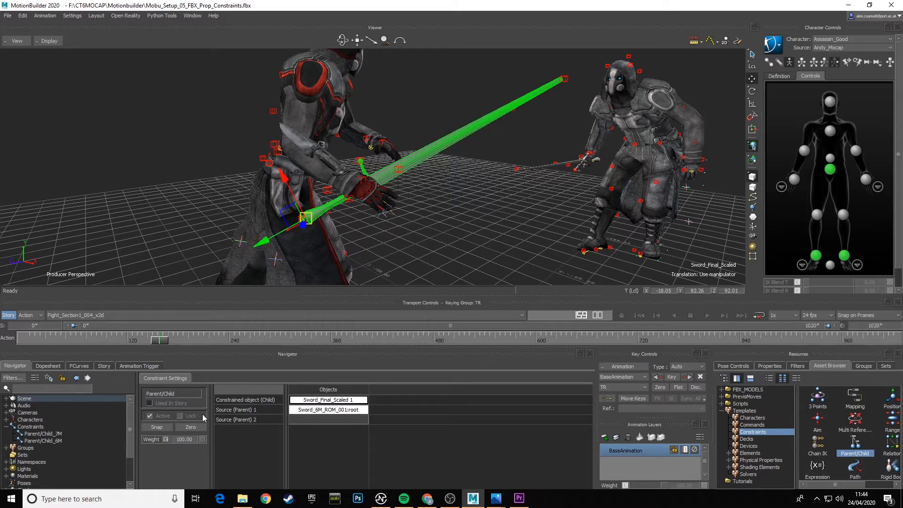
ctrl+shift+drag(405, 228, 426, 226)
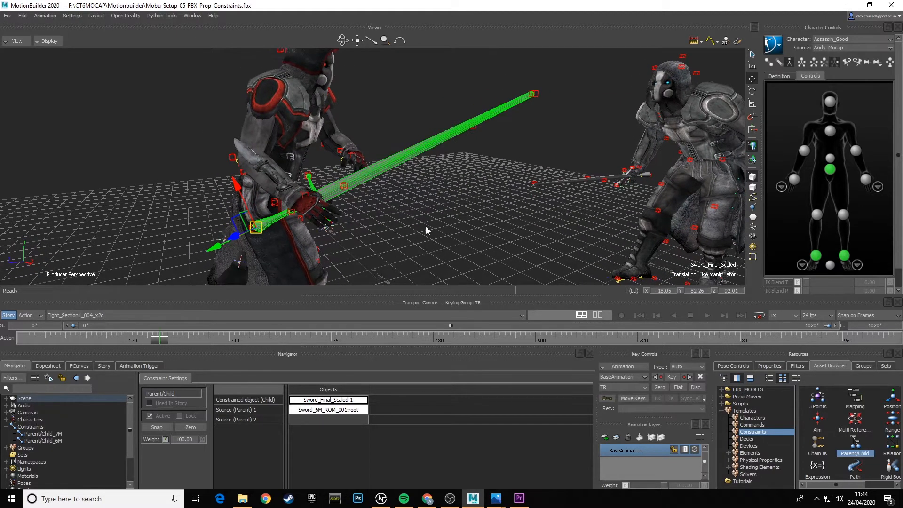
click(426, 225)
click(365, 176)
drag(217, 247, 236, 242)
scroll(470, 239, up, 3)
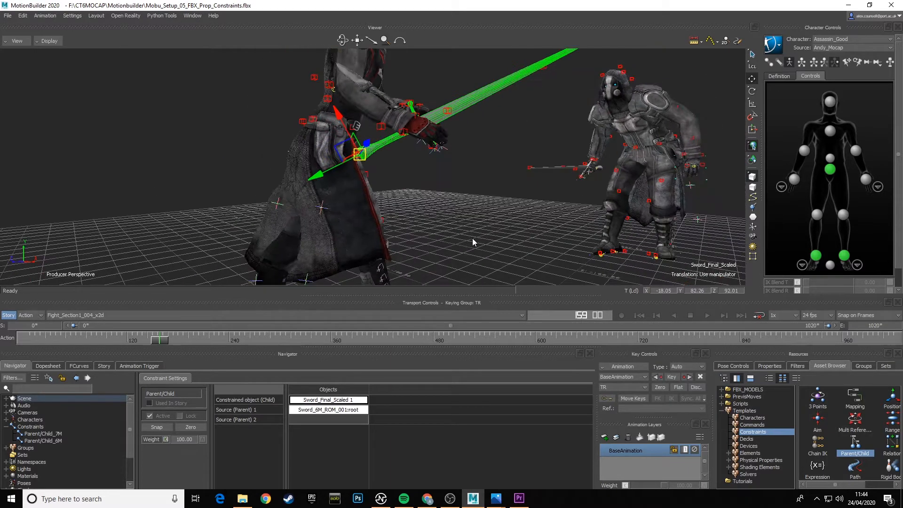
scroll(470, 238, up, 1)
Select each character's sword in turn to compare them, finishing with the red-trimmed character's sword
click(561, 171)
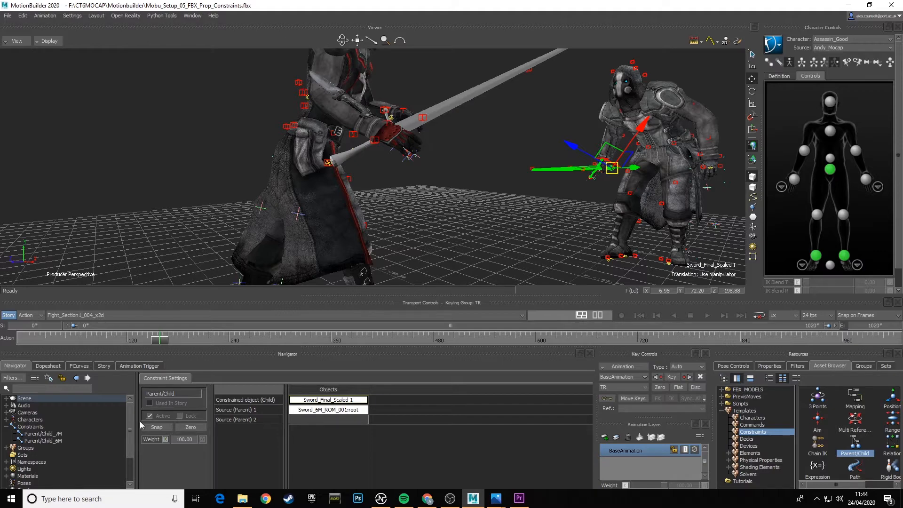
ctrl+shift+drag(450, 192, 359, 164)
click(339, 136)
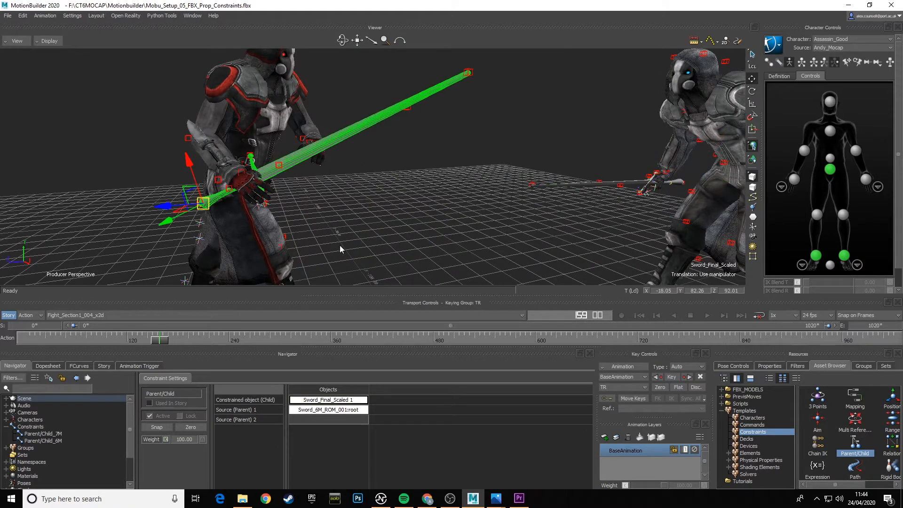
ctrl+shift+drag(340, 245, 367, 285)
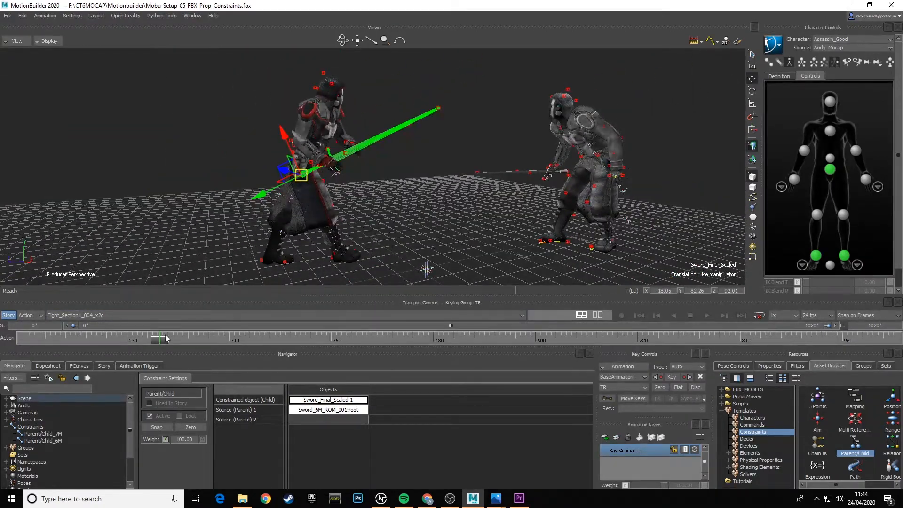
Go back to the start of the take and try to slide the selected sword along its length
drag(166, 338, 24, 337)
ctrl+shift+drag(371, 219, 353, 189)
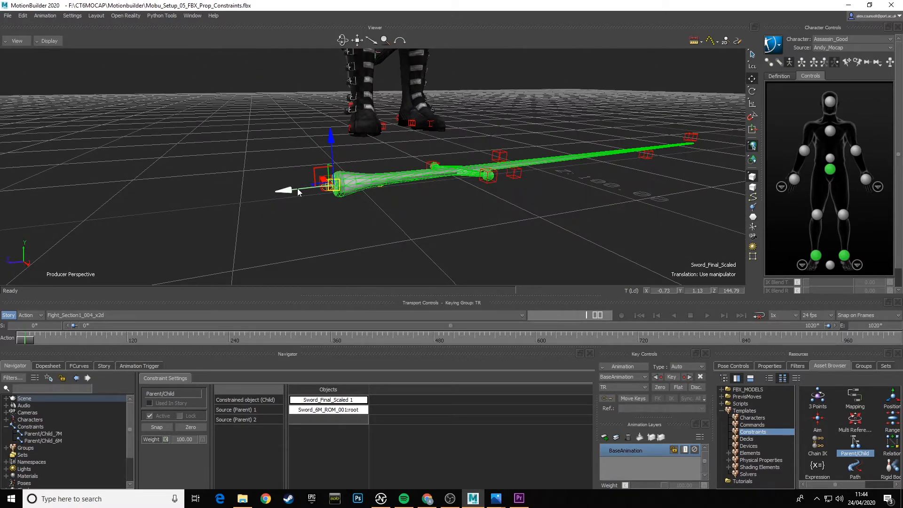
drag(298, 189, 329, 185)
drag(269, 191, 278, 191)
ctrl+shift+drag(328, 244, 250, 288)
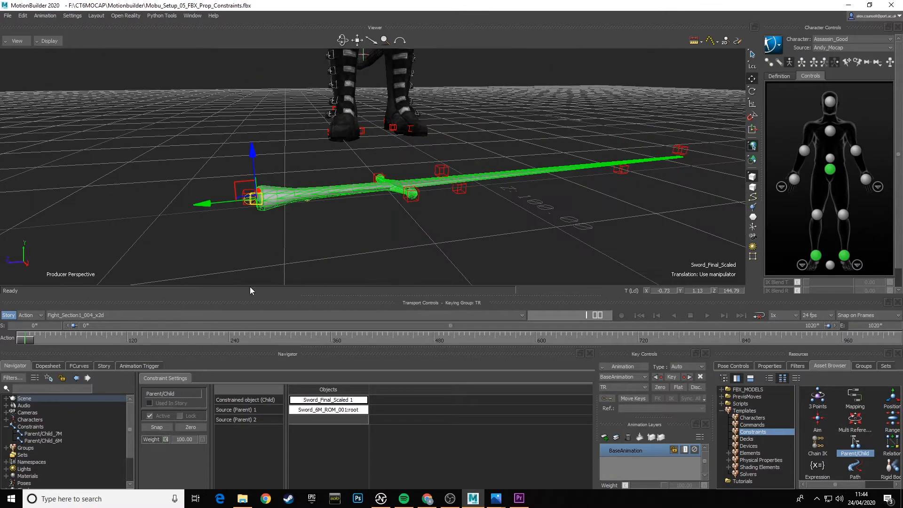
Unlock the Parent/Child_7M constraint so that its sword's offset can be edited
click(47, 433)
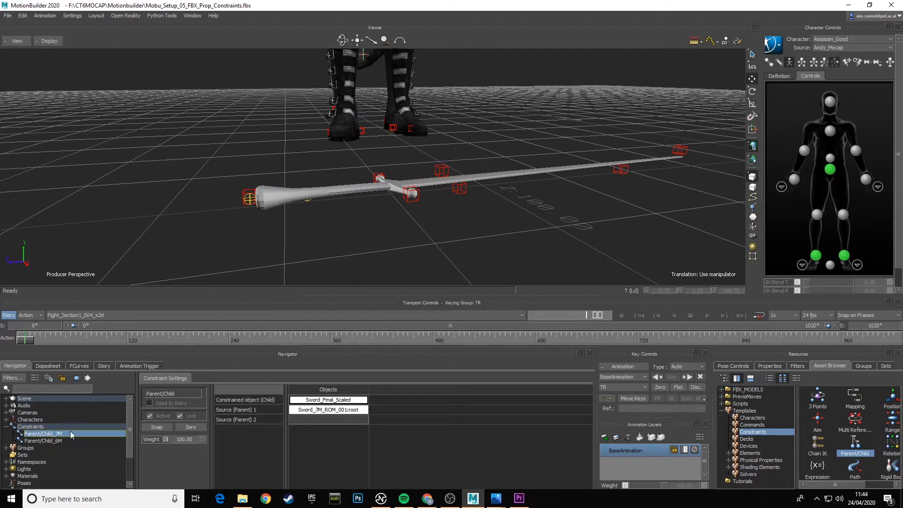
click(180, 417)
click(51, 441)
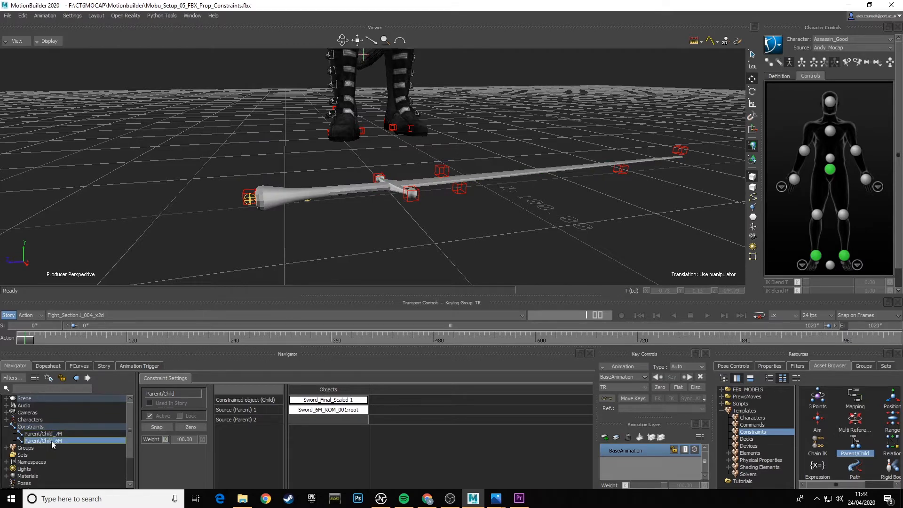
click(56, 434)
Select the 7M sword and slide it slightly along its length toward the blade tip
click(285, 196)
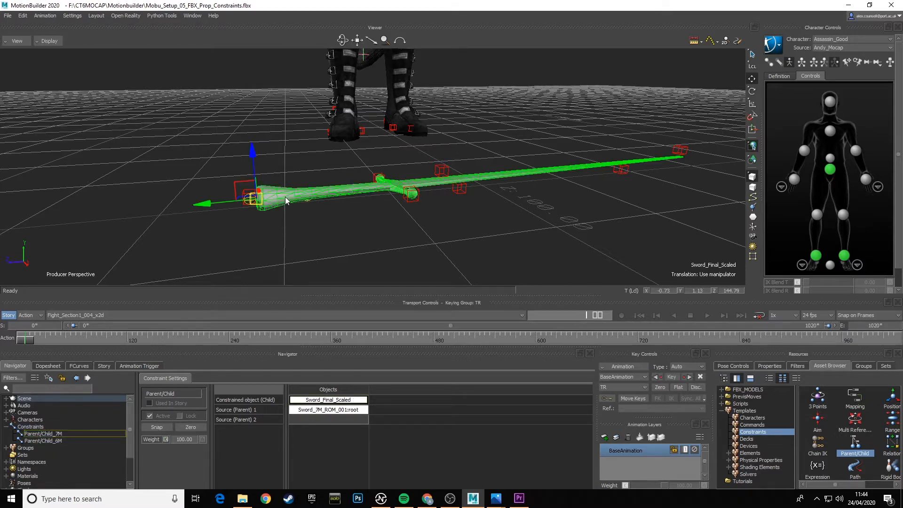
mouse_move(203, 203)
mouse_down()
mouse_move(225, 203)
mouse_move(208, 205)
mouse_up()
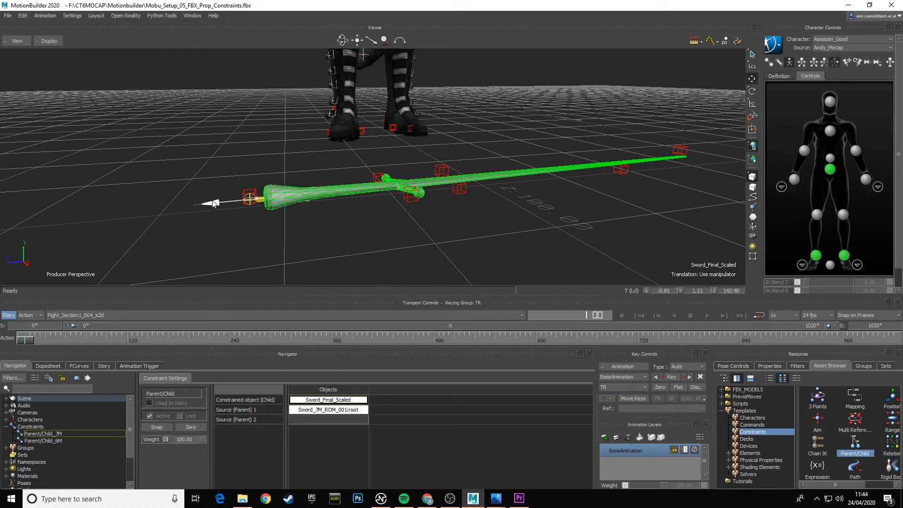
ctrl+drag(261, 147, 254, 271)
At frame 158, fine-tune the 7M sword's position along its length to fit its grip to the character's hand
drag(22, 342, 159, 343)
shift+drag(380, 154, 427, 198)
scroll(382, 174, down, 10)
scroll(398, 189, up, 8)
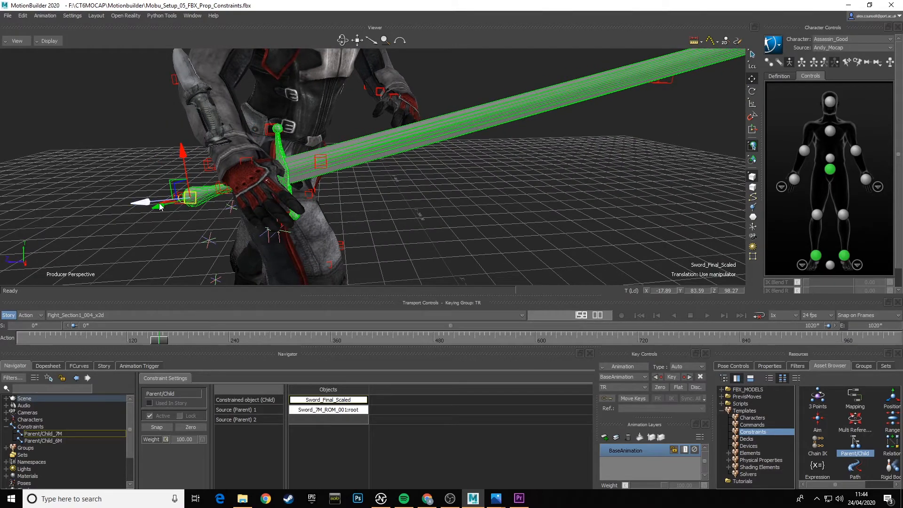
ctrl+shift+drag(197, 218, 210, 218)
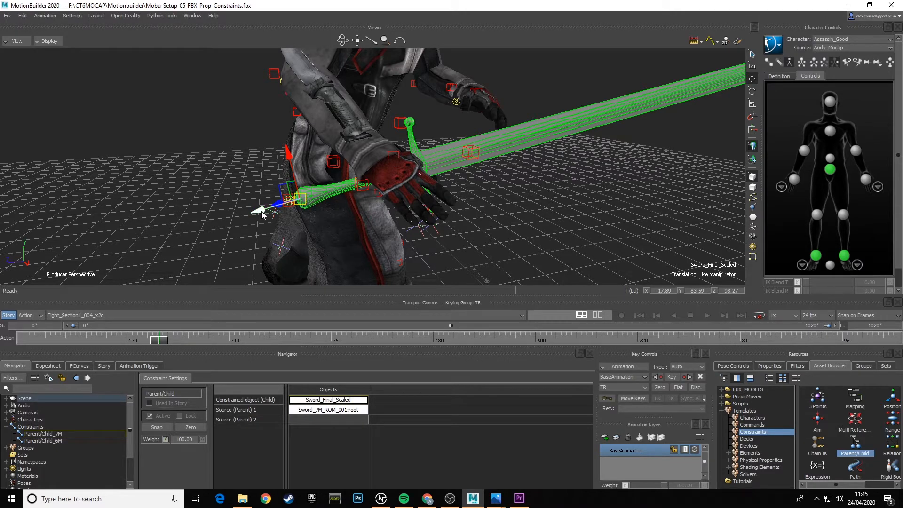
drag(262, 214, 269, 212)
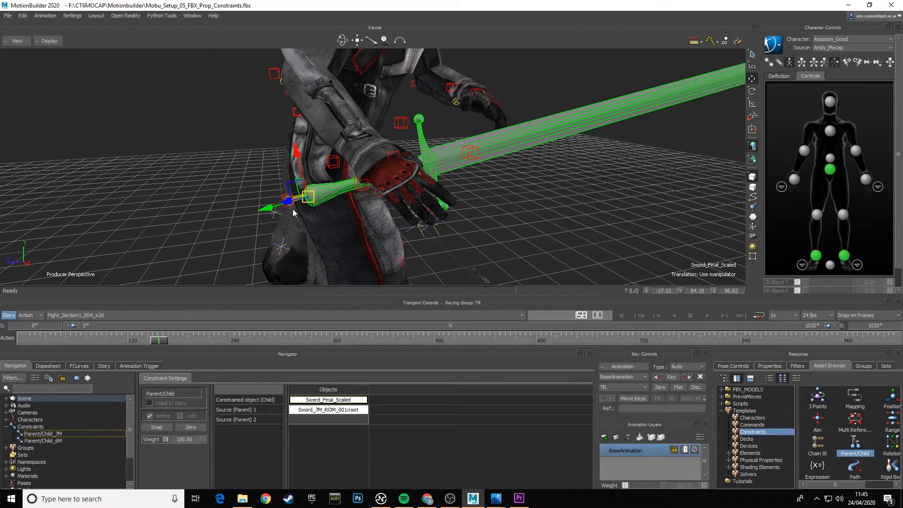
drag(270, 211, 257, 215)
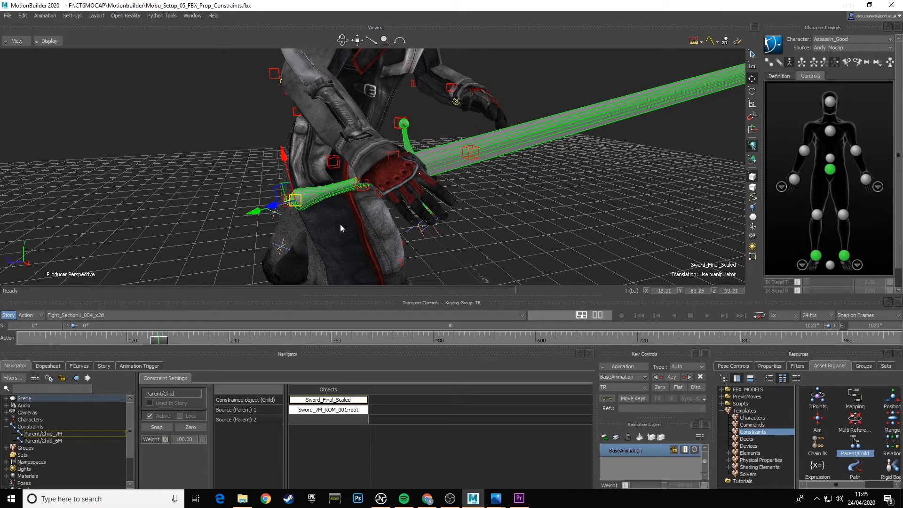
ctrl+shift+drag(340, 224, 311, 223)
ctrl+shift+drag(396, 219, 511, 196)
scroll(424, 223, down, 5)
scroll(427, 224, up, 3)
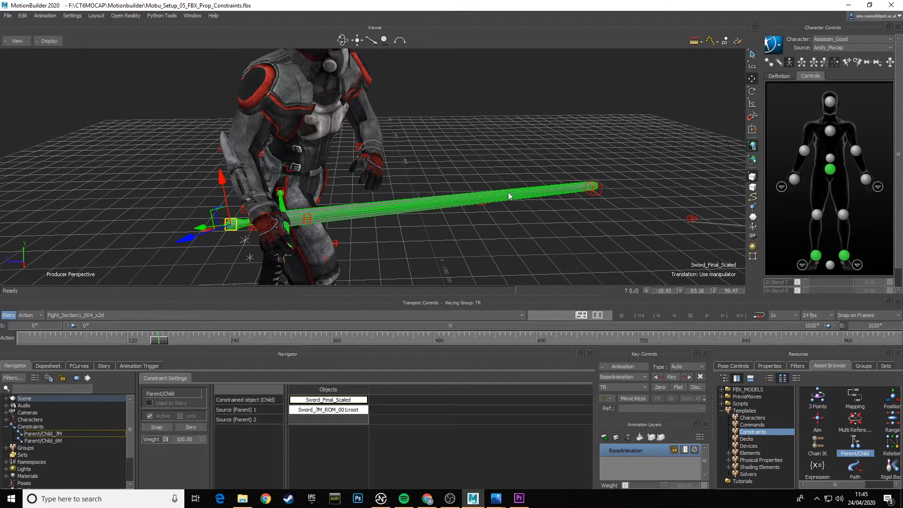
Rotate the 7M sword slightly to about -51.2, -66.6, -155.5 and check its alignment in the hand
click(752, 91)
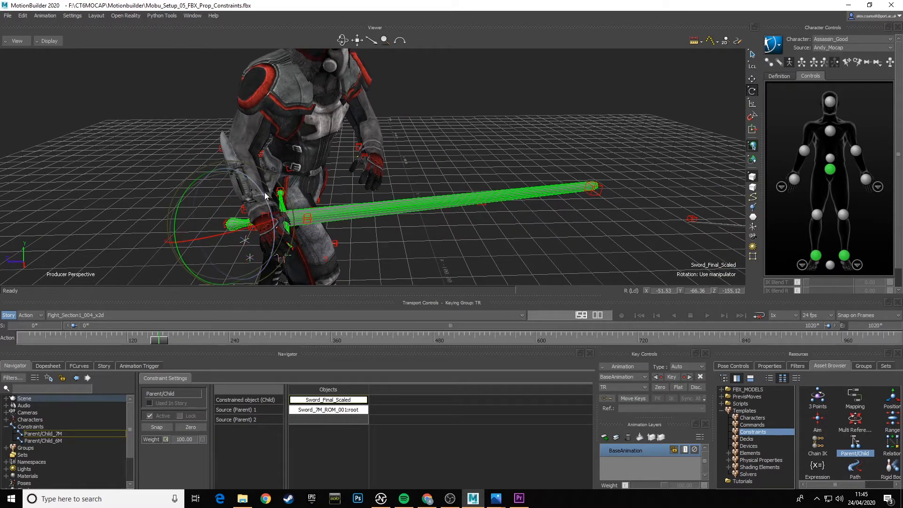
drag(262, 197, 259, 197)
ctrl+shift+drag(487, 202, 423, 215)
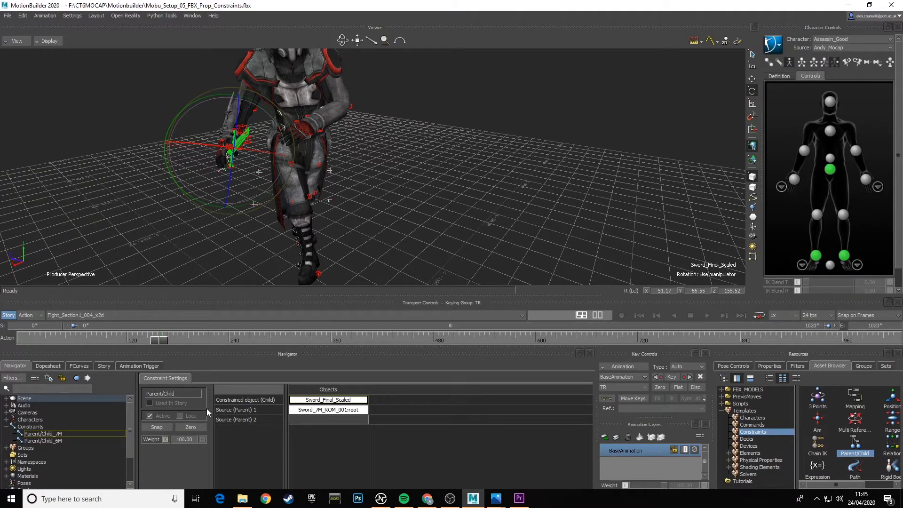
Toggle the Lock option of the Parent/Child_6M constraint and inspect its sword at about frame 535
click(50, 441)
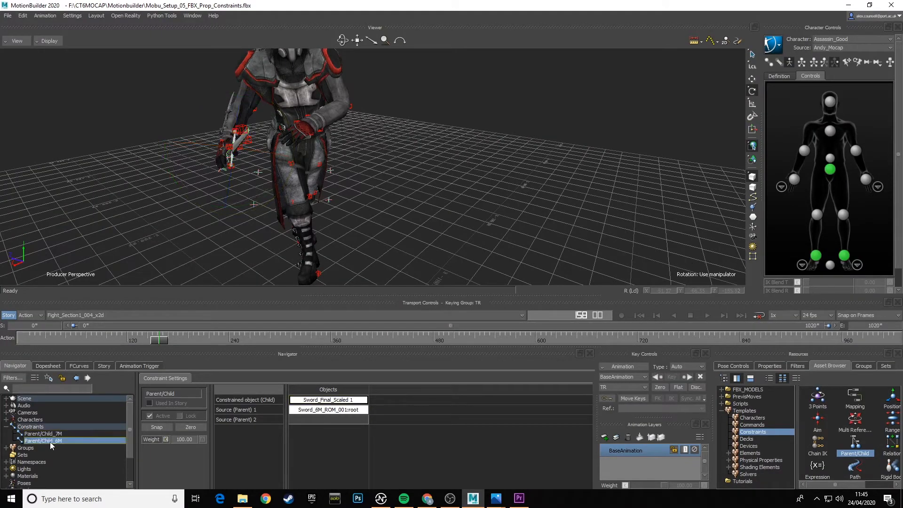
click(179, 416)
ctrl+shift+drag(426, 183, 418, 203)
drag(162, 342, 480, 347)
ctrl+shift+drag(410, 246, 417, 202)
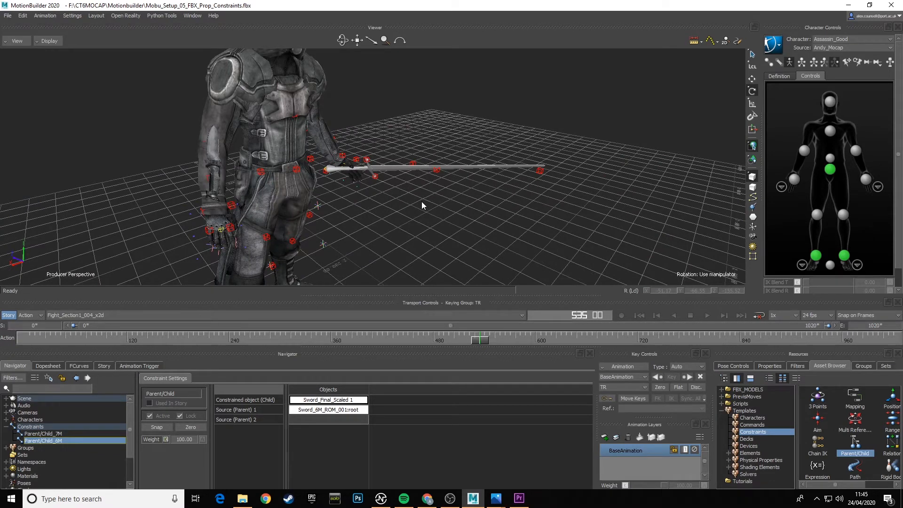
ctrl+shift+drag(422, 202, 398, 201)
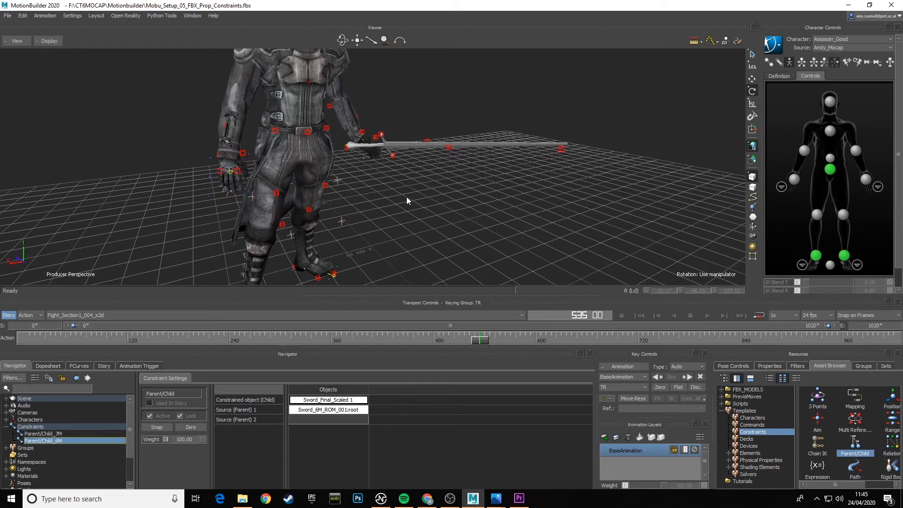
Set the playback speed to 0.20x and play the take from frame 507
drag(487, 342, 463, 338)
click(795, 315)
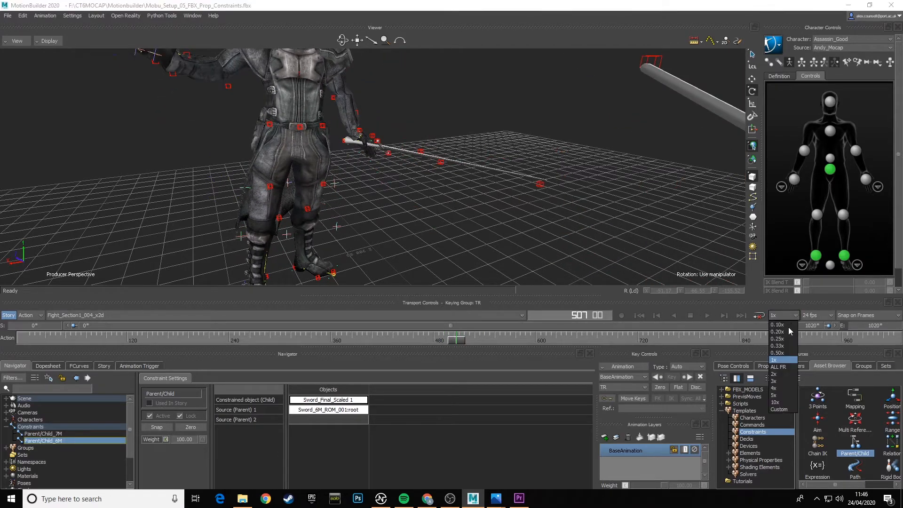
click(780, 332)
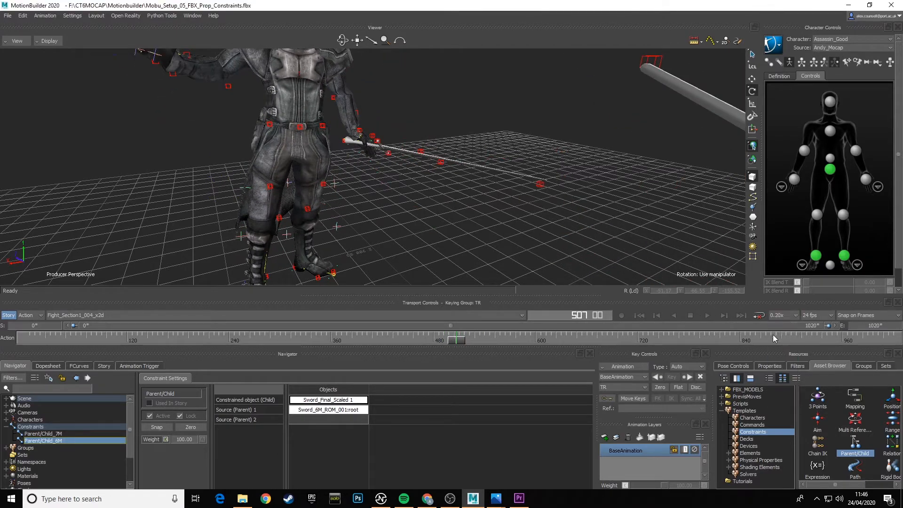
click(705, 315)
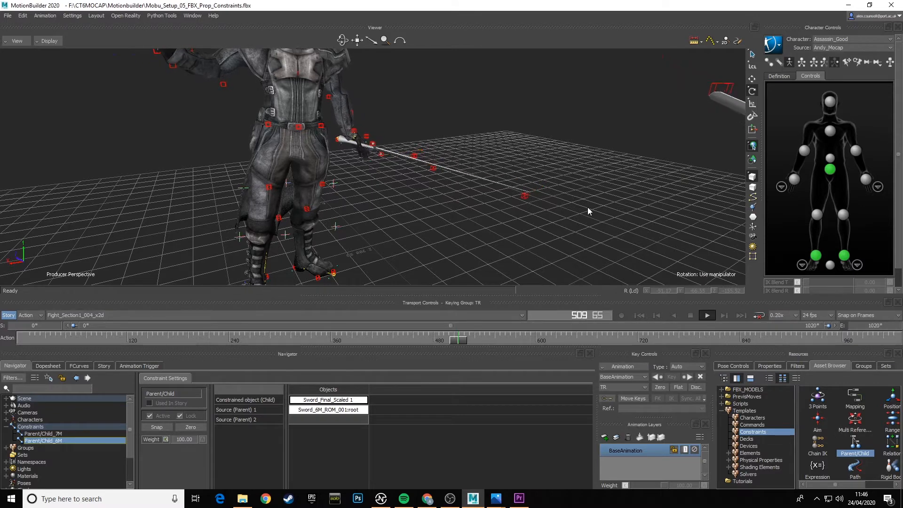
Raise the playback speed to 0.50x and play on from frame 514
click(795, 315)
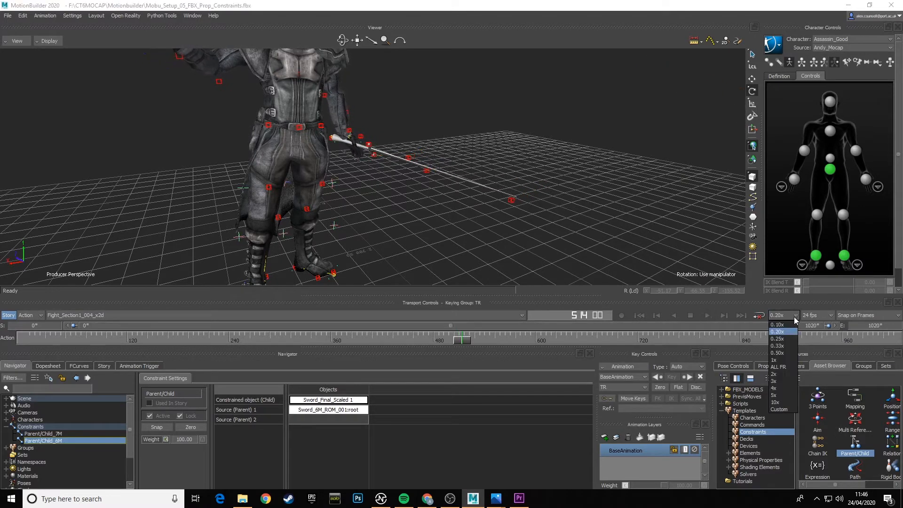
click(782, 351)
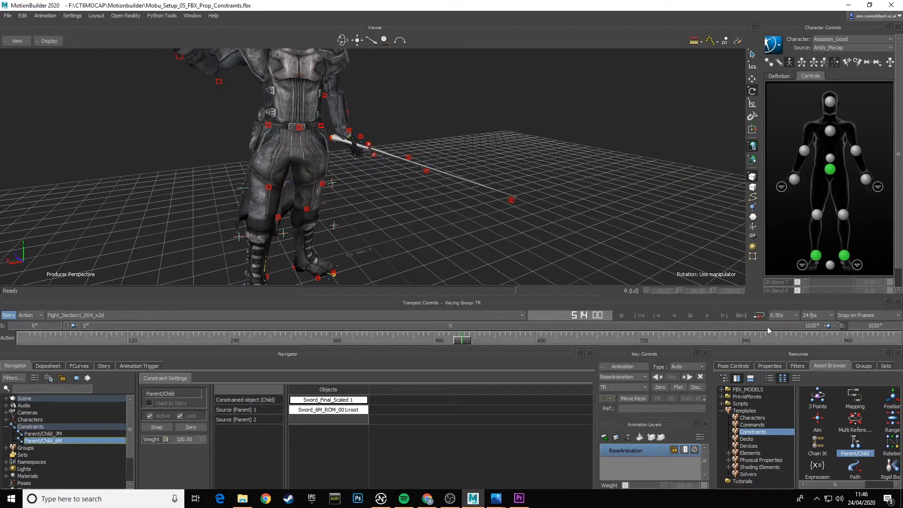
click(705, 315)
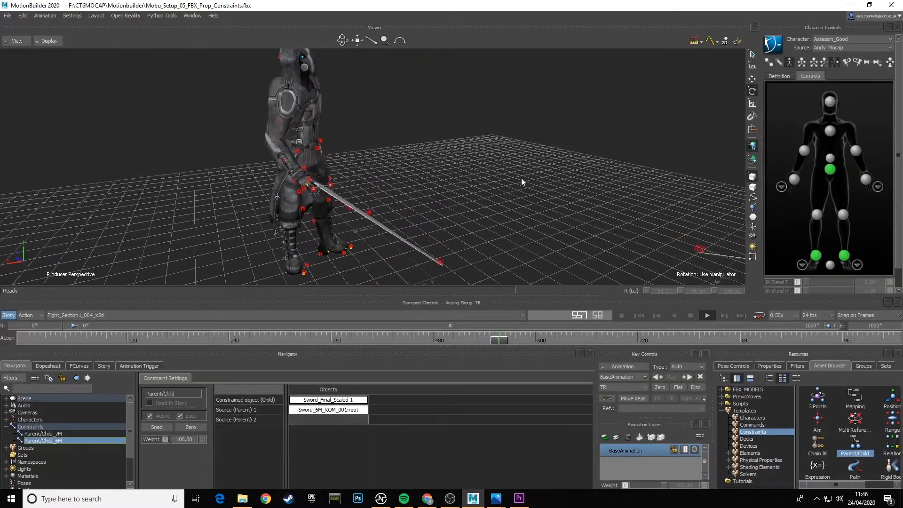
Go back to frame 534 and replay the take to review how the swords follow the hands
click(500, 342)
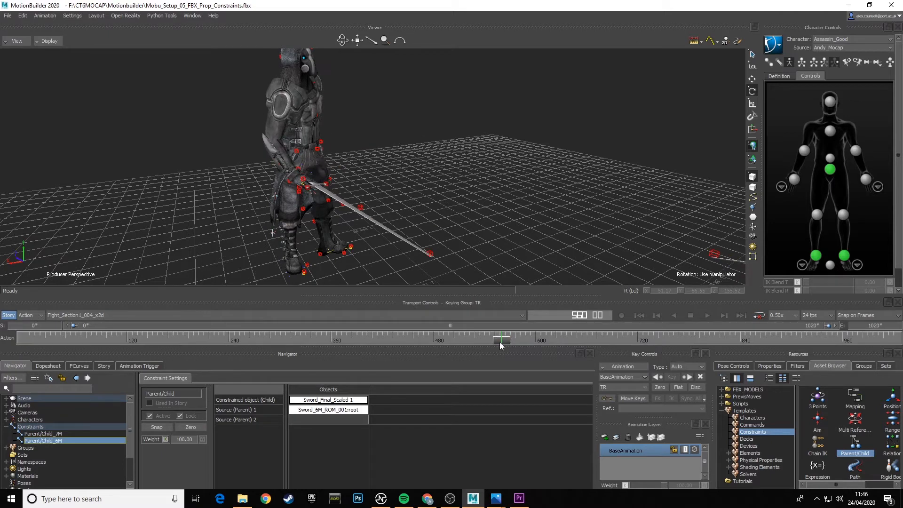
drag(500, 344, 480, 341)
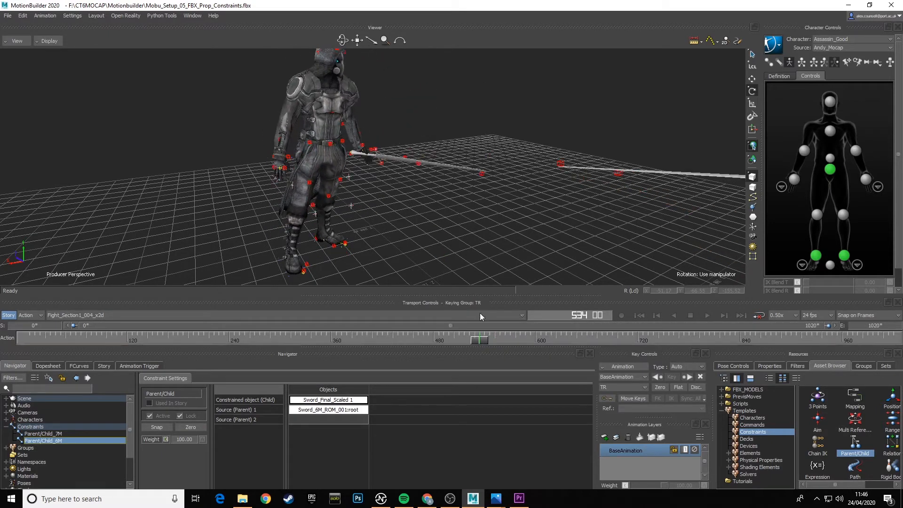
click(707, 315)
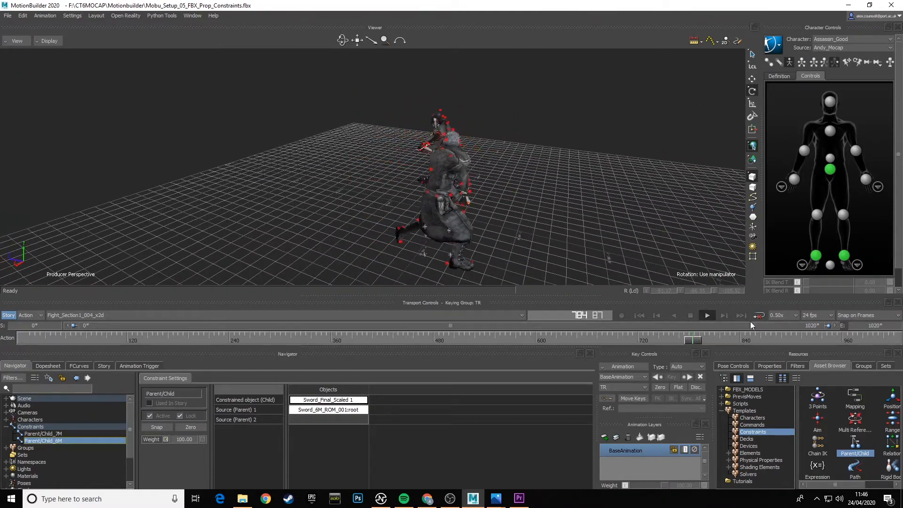
click(707, 315)
Switch the current take to Fight_Section3A_005_x2d
click(104, 317)
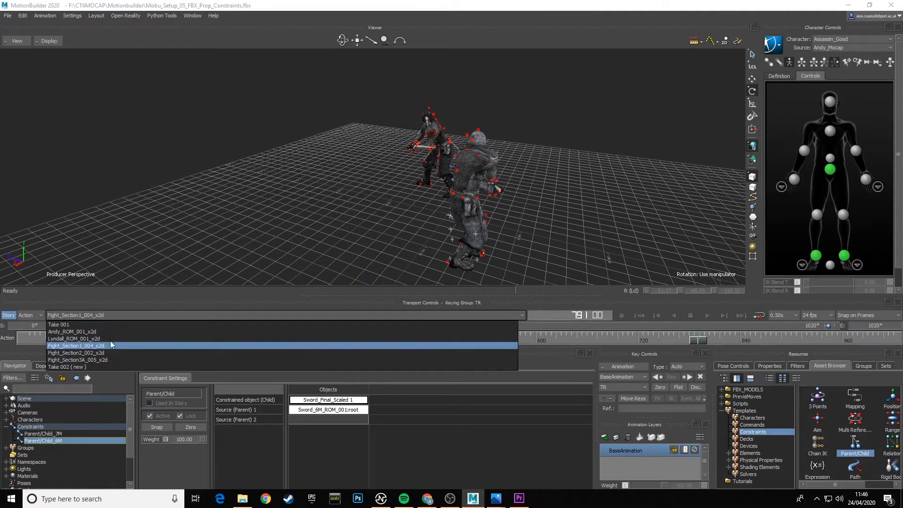
click(96, 360)
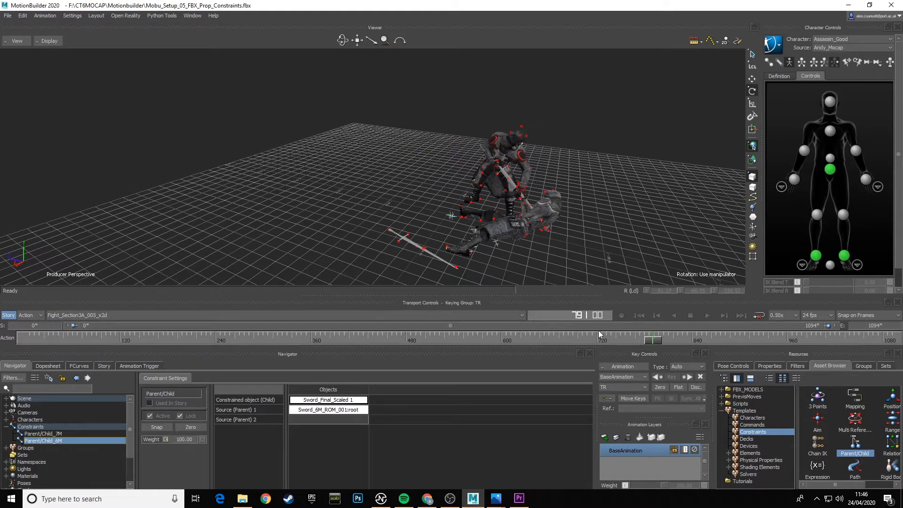
Play the current take from early in the fight to review how the swords follow the hands
drag(656, 340, 179, 341)
click(706, 317)
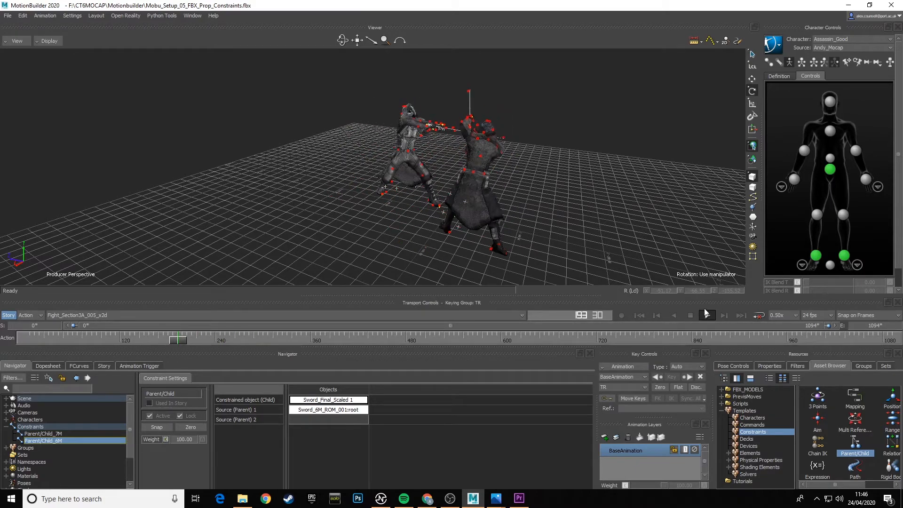
ctrl+shift+drag(495, 208, 529, 246)
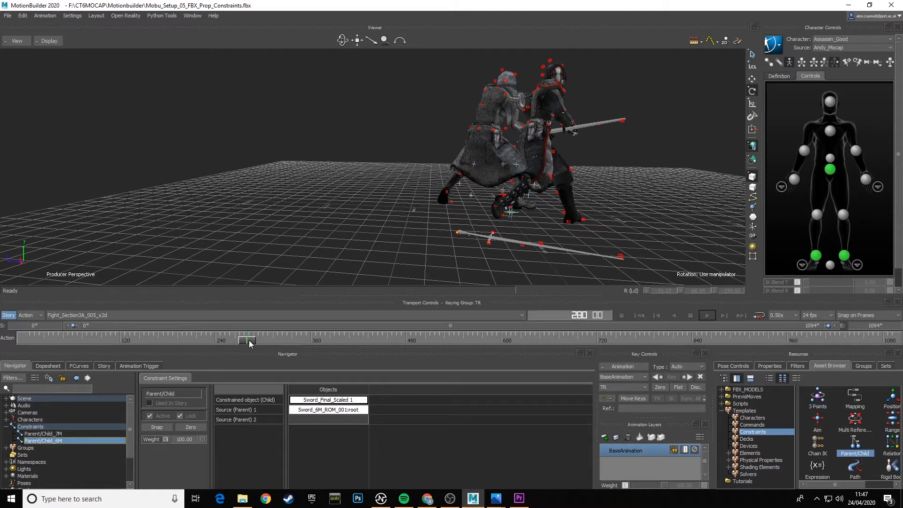
Return to the T-pose at the start of the take and save the scene
drag(249, 340, 23, 340)
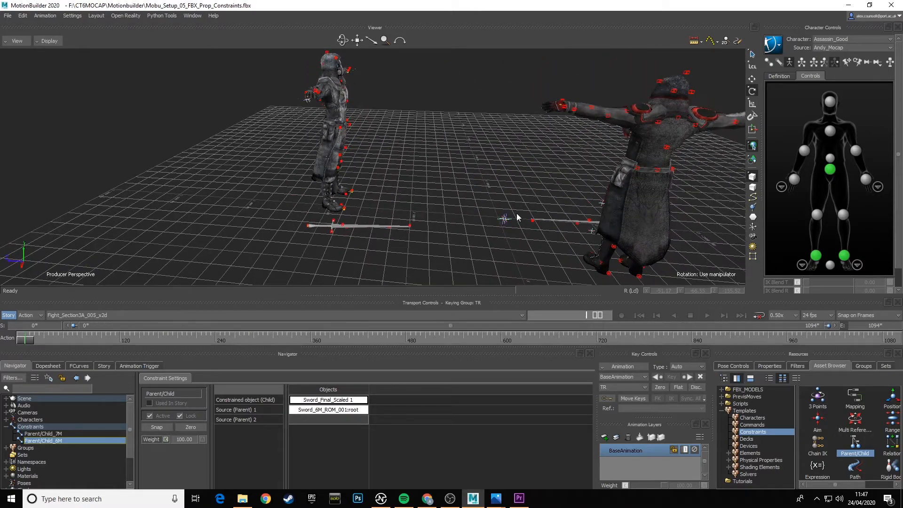
ctrl+shift+drag(517, 218, 475, 244)
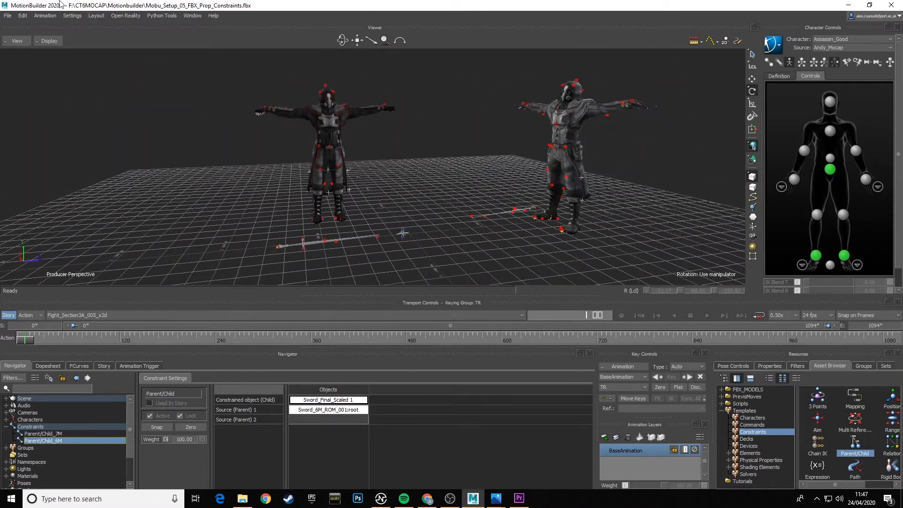
click(8, 16)
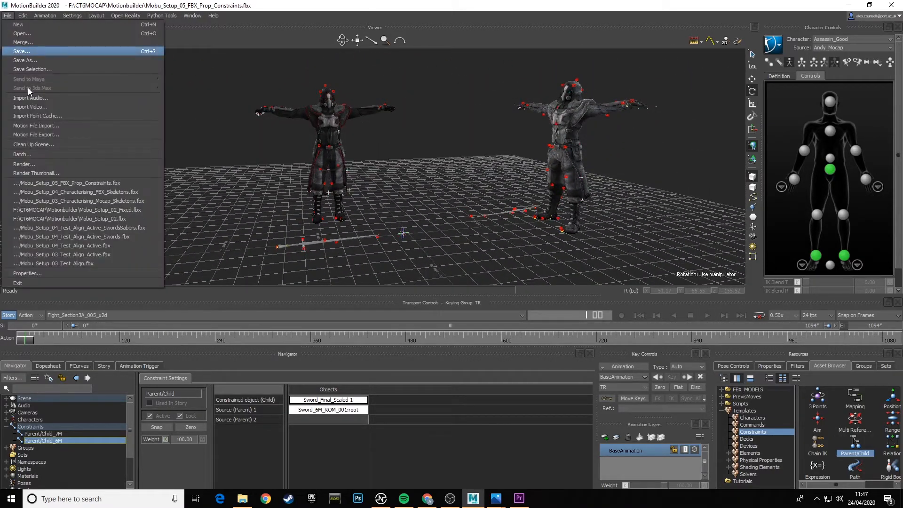
click(26, 51)
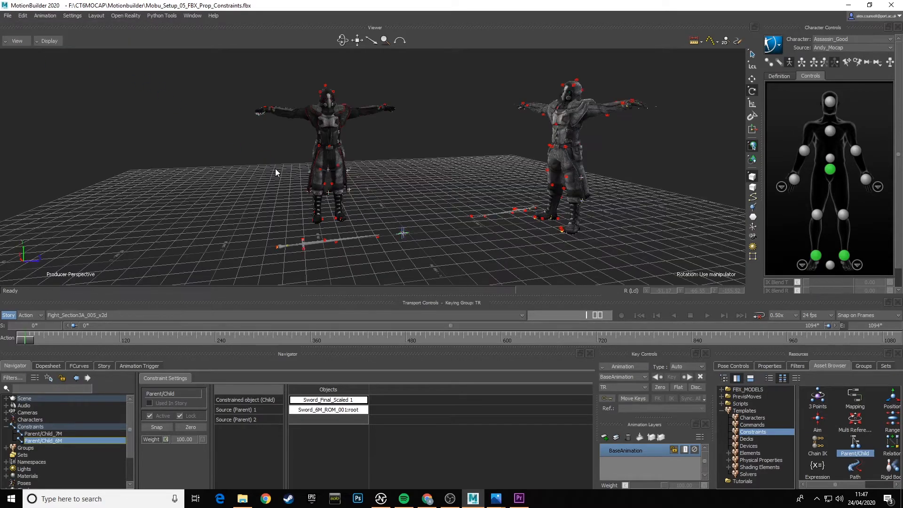
Create a group named Sword_7M from the sword prop Sword_Final_Scaled 1
ctrl+drag(395, 201, 419, 205)
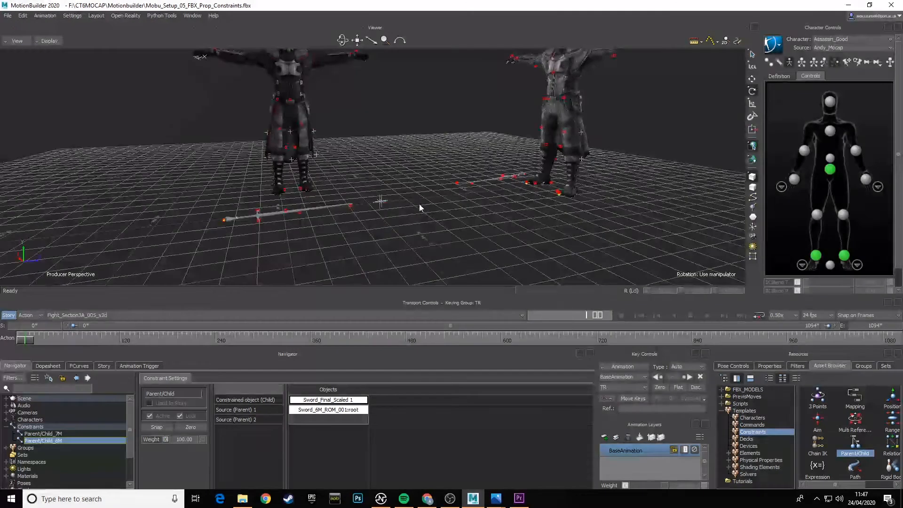
click(864, 366)
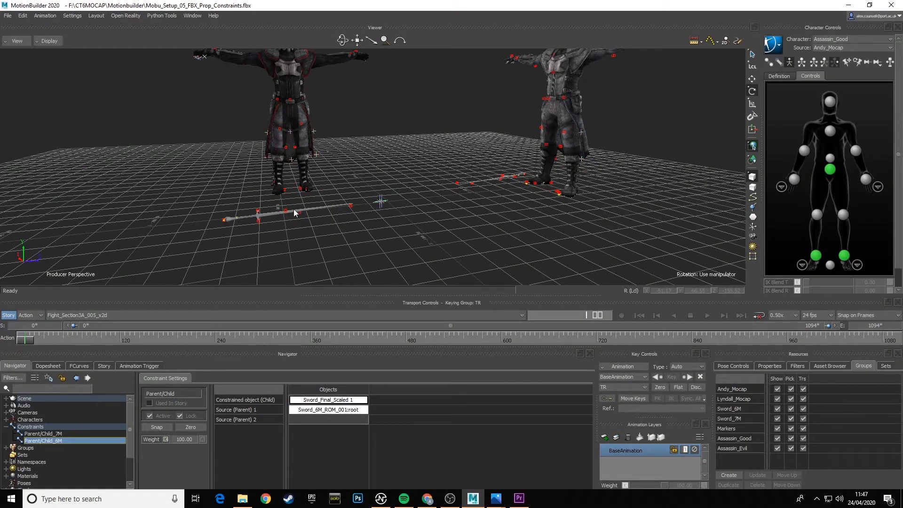
click(272, 215)
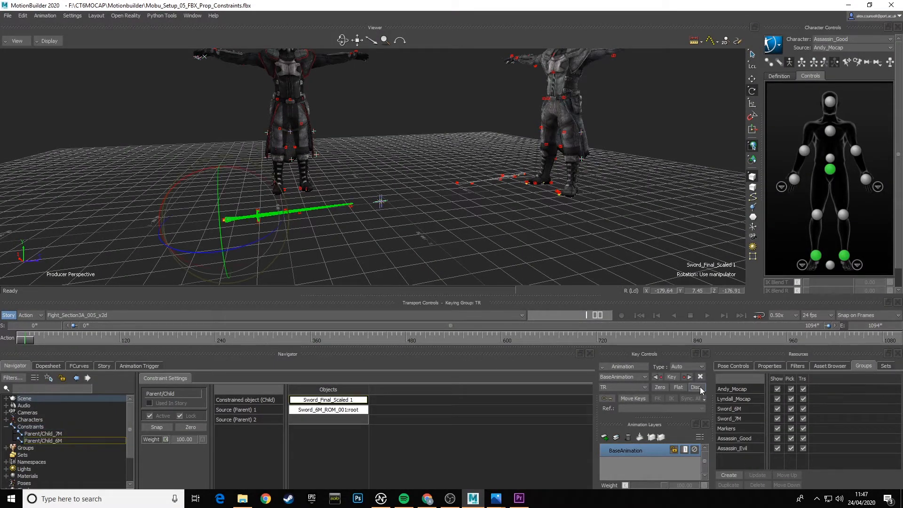
click(728, 475)
double_click(738, 459)
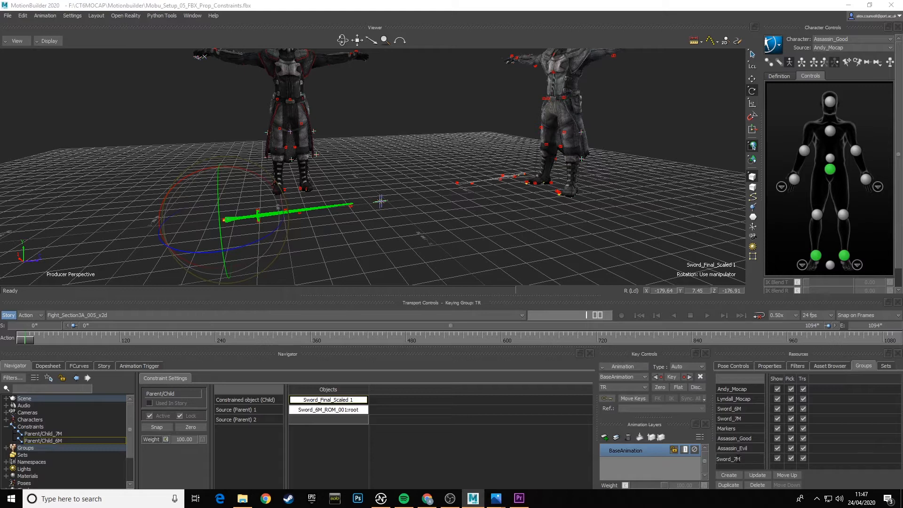
key(Return)
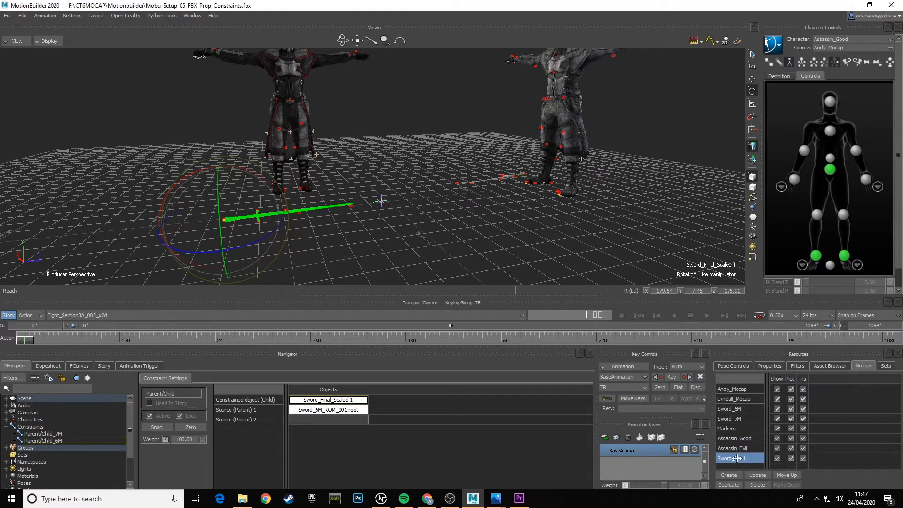
click(418, 217)
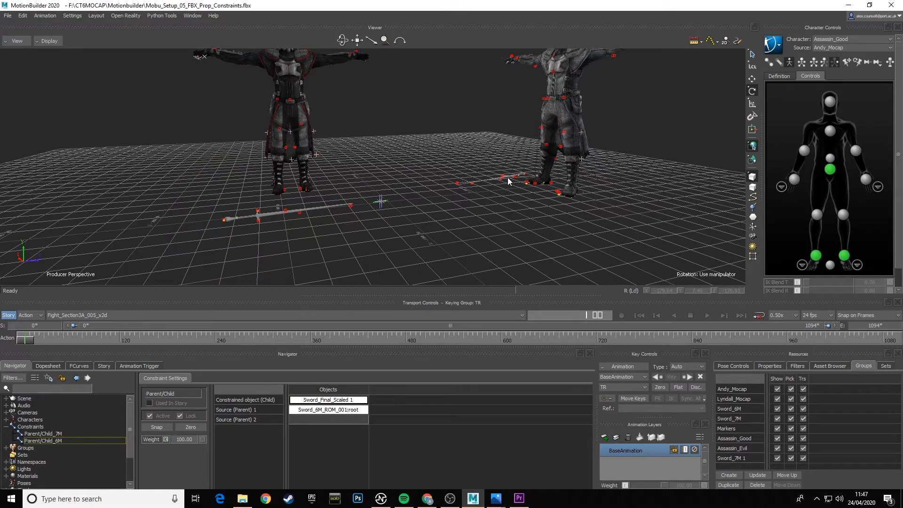
Create a group named Sword_6M from the other sword prop, Sword_Final_Scaled
drag(518, 207, 497, 235)
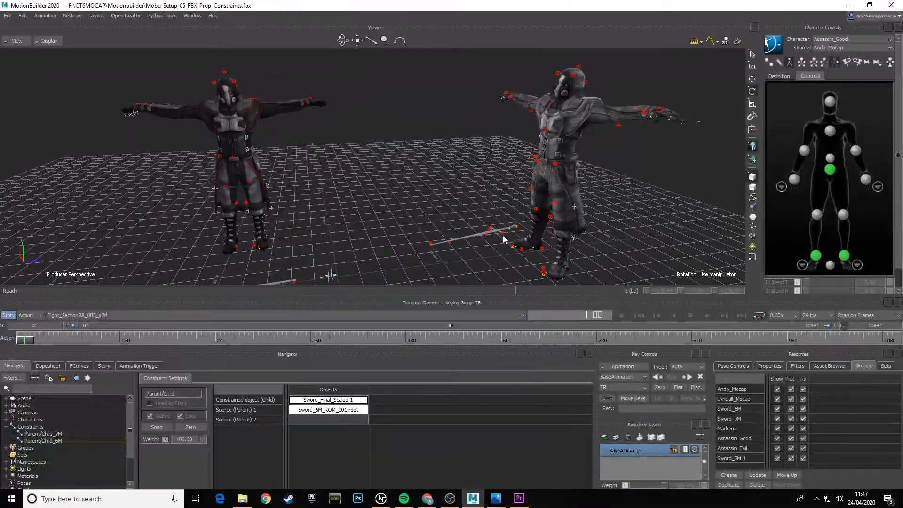
click(497, 234)
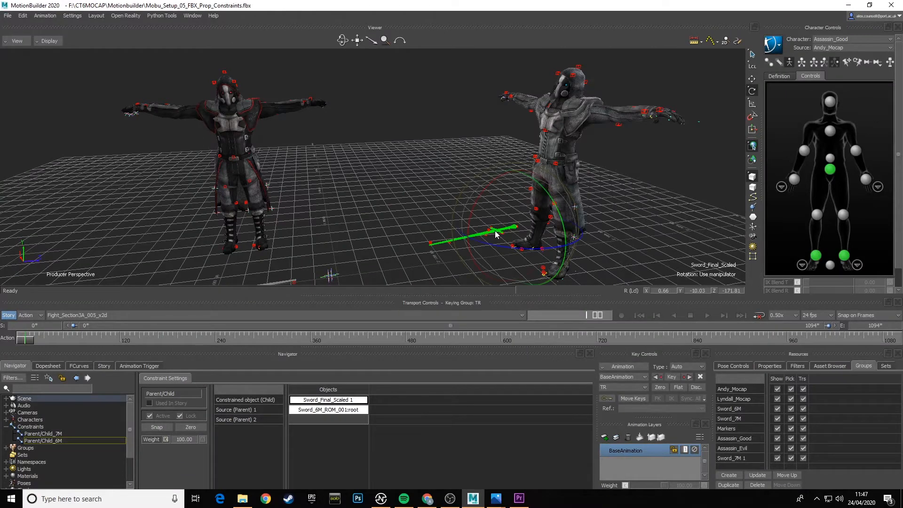
click(729, 476)
double_click(731, 459)
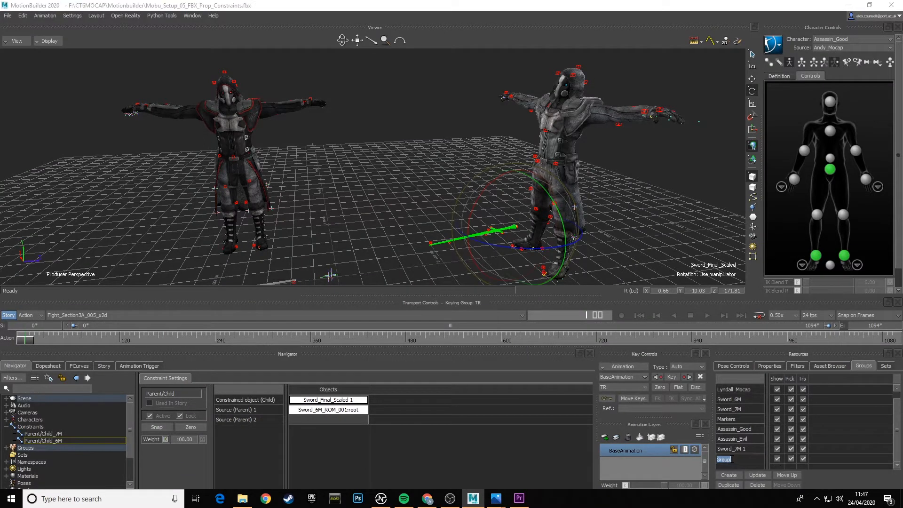
text(Sword_6M)
key(Return)
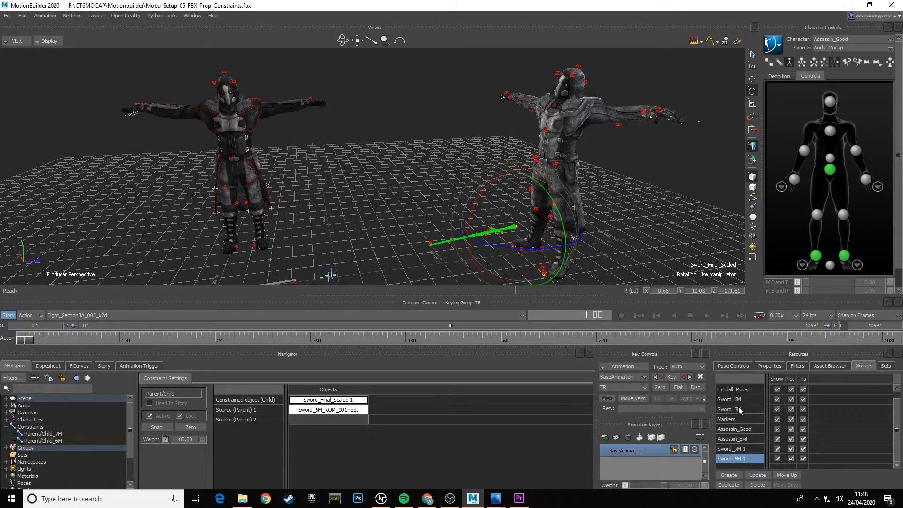
Rename the two new sword prop groups to FBX_Sword_7M and FBX_Sword_6M
double_click(744, 450)
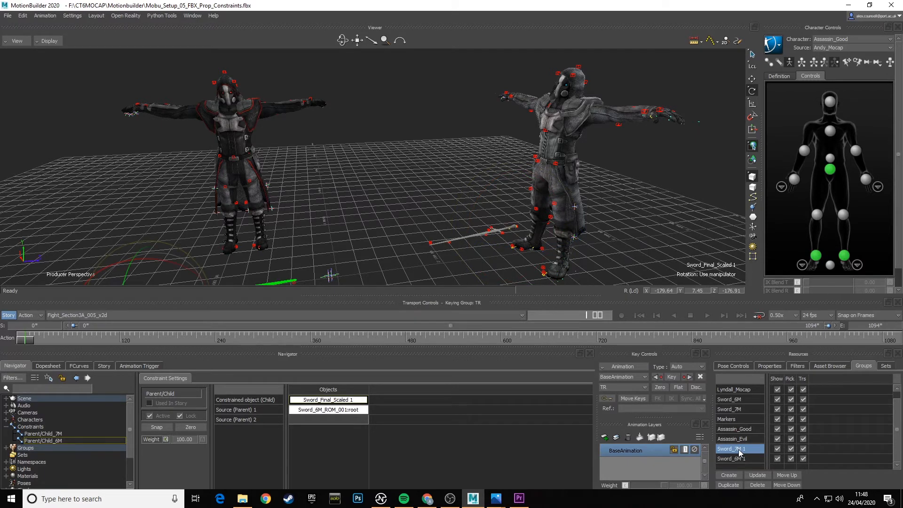
key(Return)
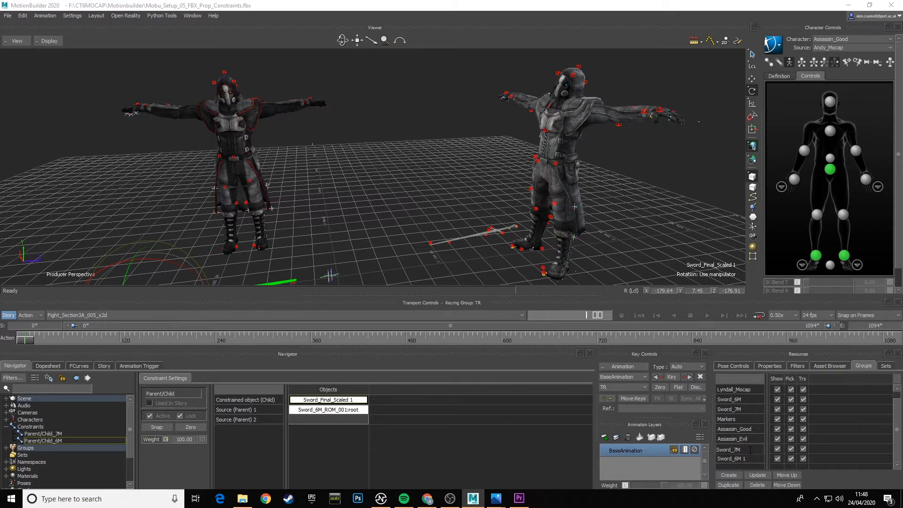
text(FBX_)
click(729, 460)
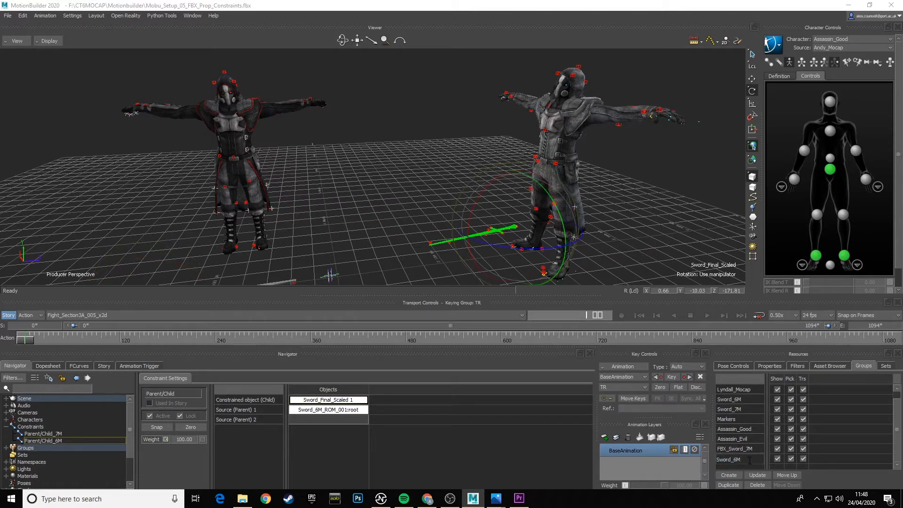
text(FBX_)
key(Return)
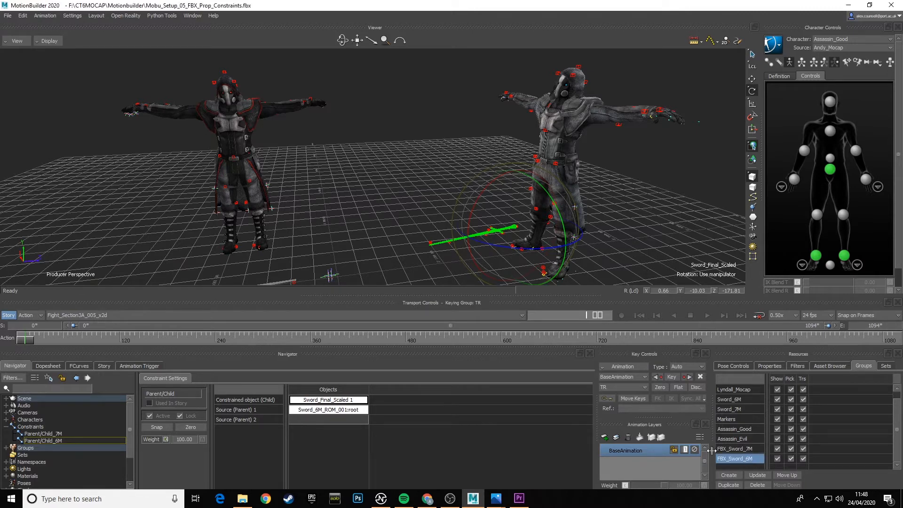
Save the scene with the renamed sword groups, keeping the take at its opening T-pose
shift+drag(386, 171, 392, 151)
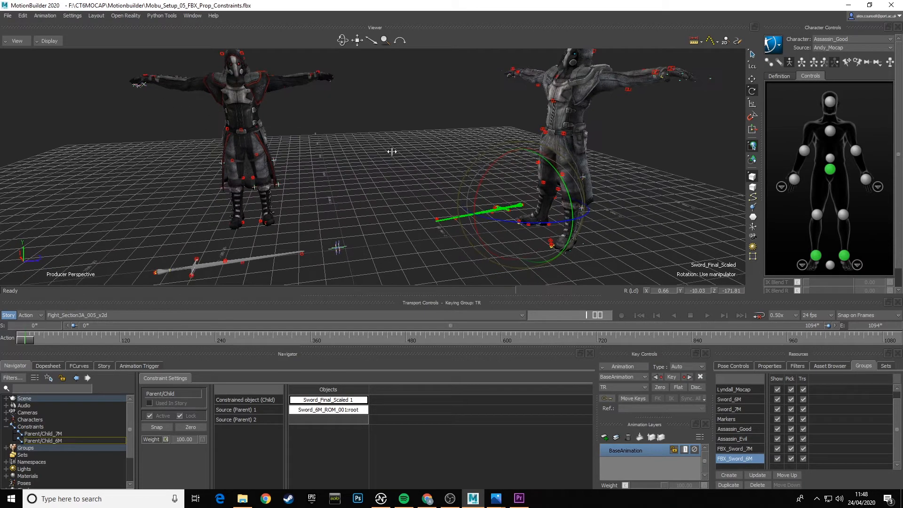
click(8, 15)
click(37, 47)
drag(28, 341, 1, 350)
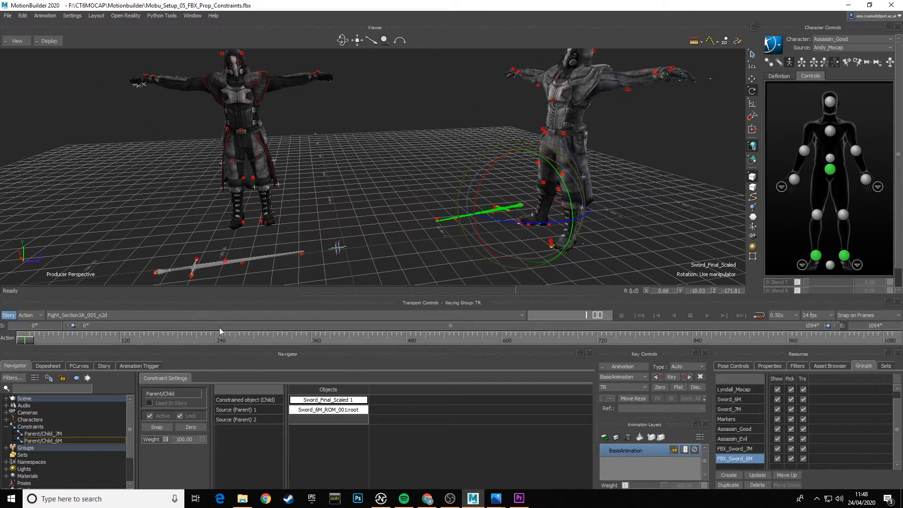
Hide the FBX_Sword_6M and FBX_Sword_7M groups
click(778, 459)
click(777, 450)
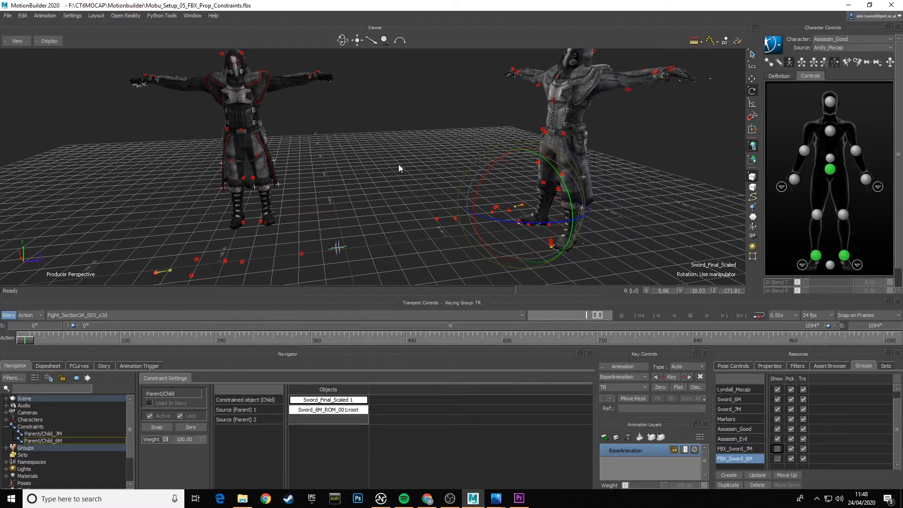
alt+middle_drag(398, 164, 458, 148)
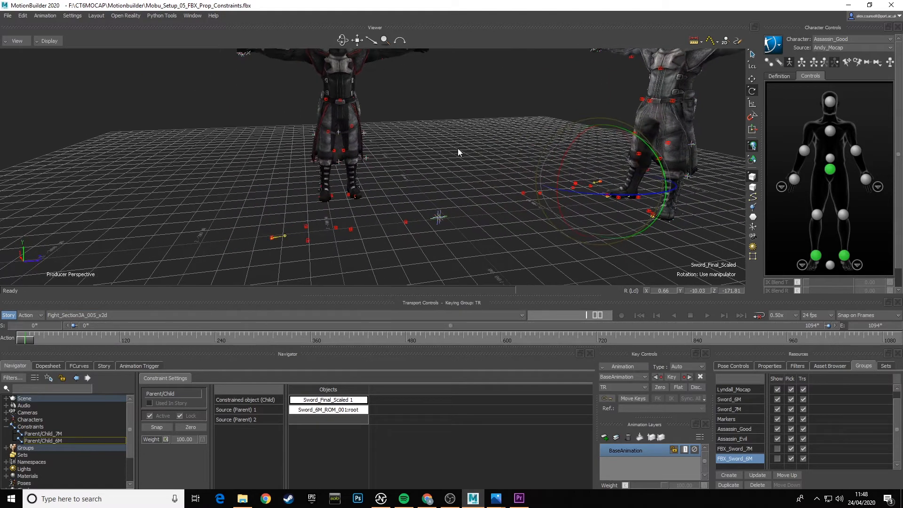
Merge the Red_Saber model from the FBX_MODELS folder into the scene without animation
click(824, 366)
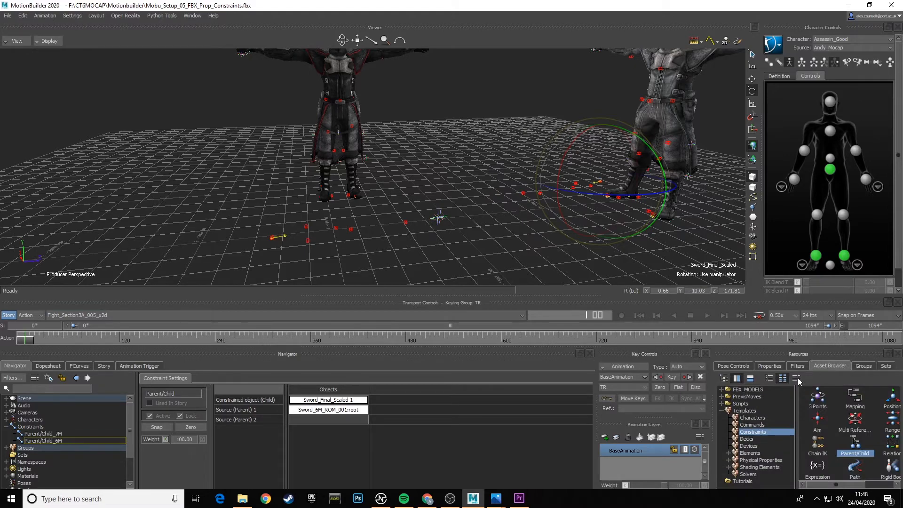
click(753, 390)
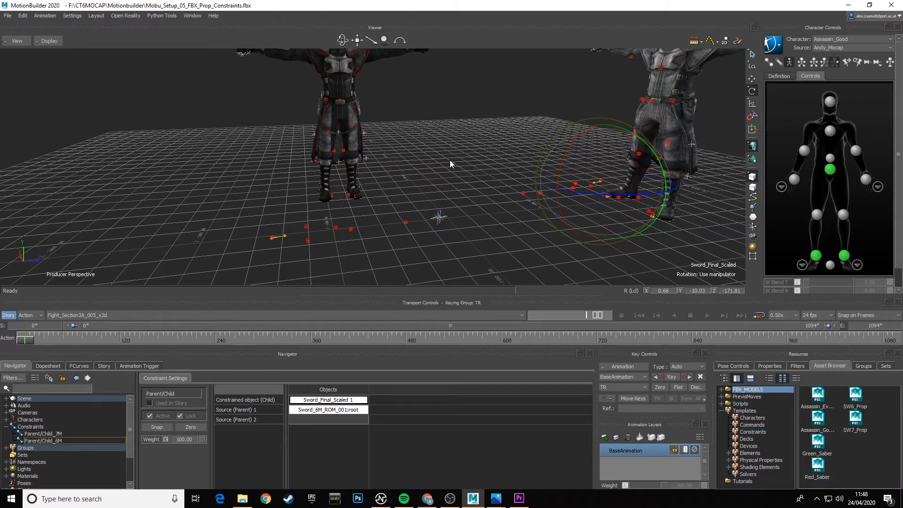
scroll(445, 157, down, 5)
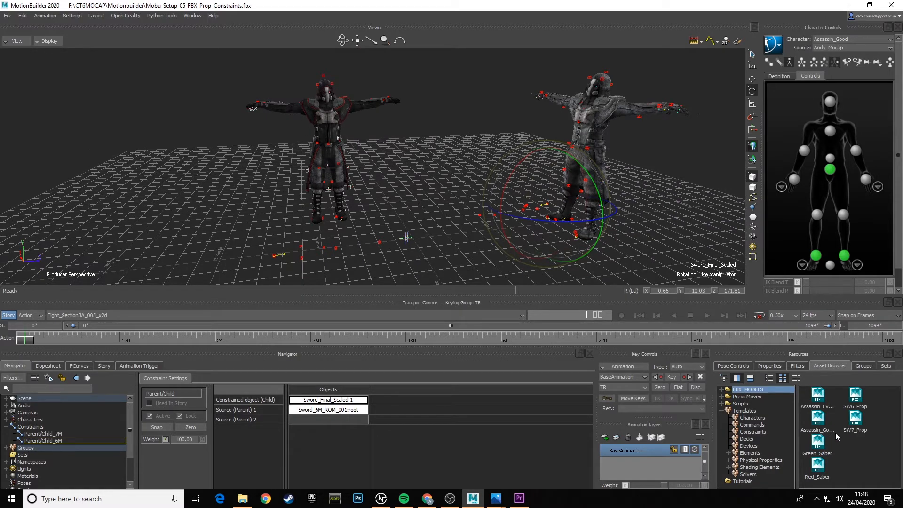
drag(818, 468, 332, 261)
mouse_move(356, 259)
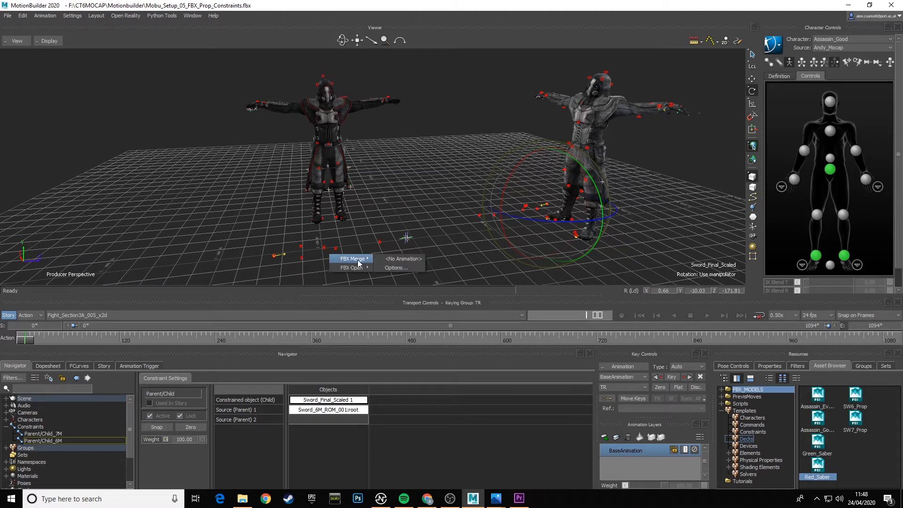
click(404, 259)
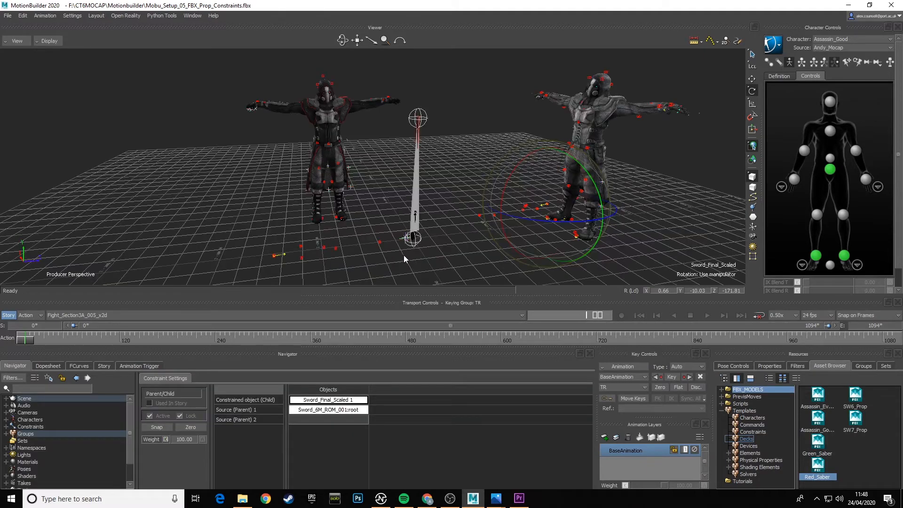
click(406, 263)
Reduce the skeleton node size of Red_Saber:Root to 345.86
ctrl+shift+drag(441, 268, 500, 259)
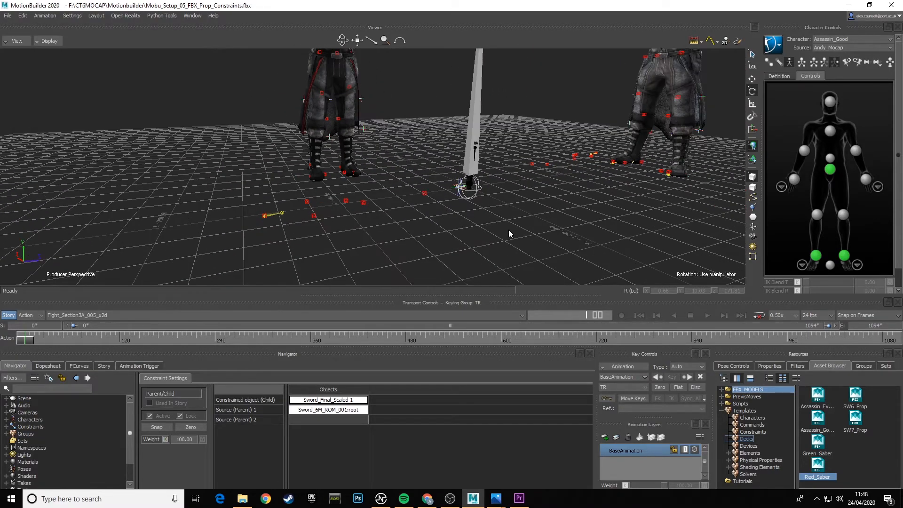
click(473, 126)
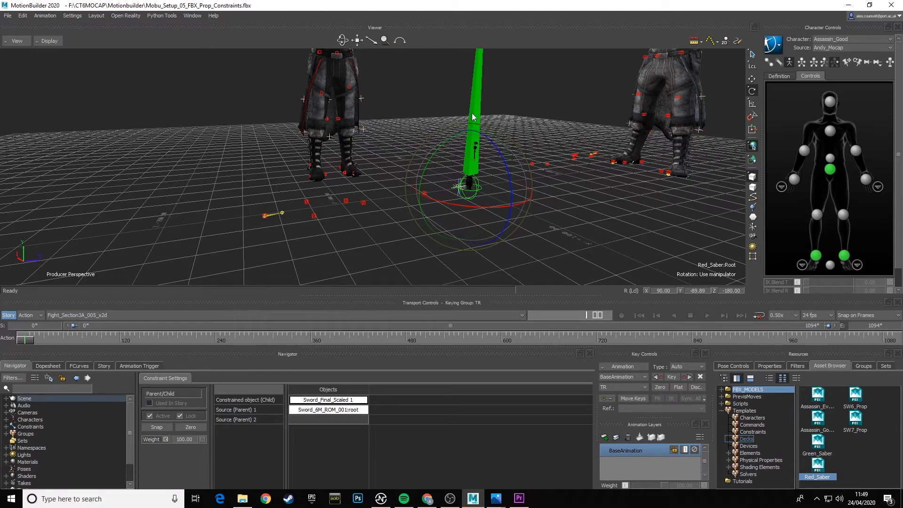
click(770, 366)
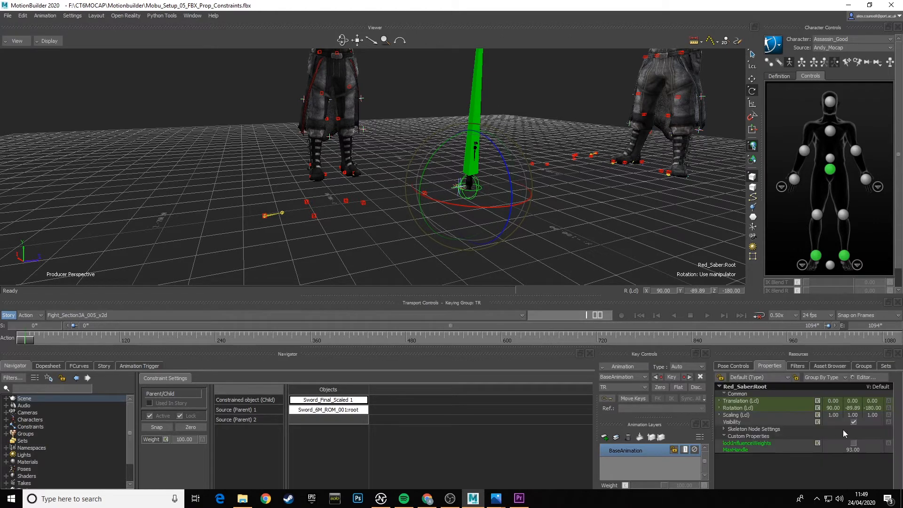
click(724, 429)
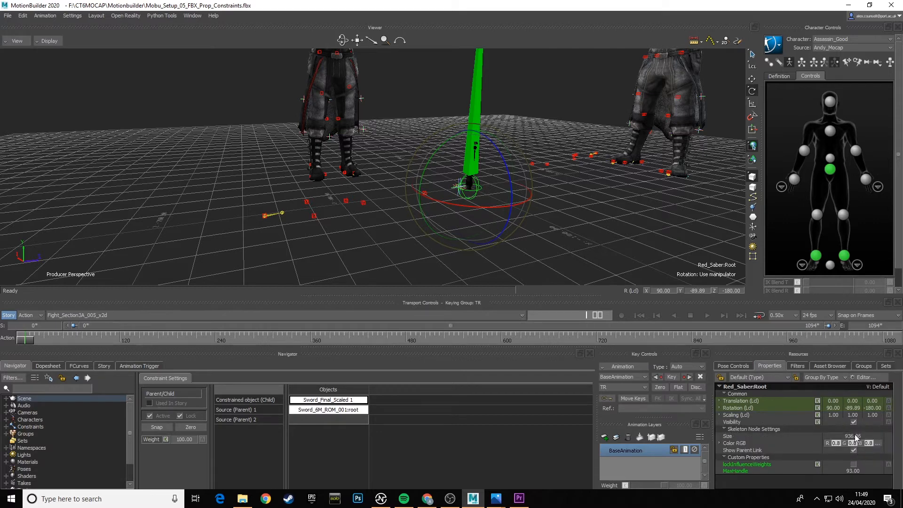
drag(855, 437, 563, 423)
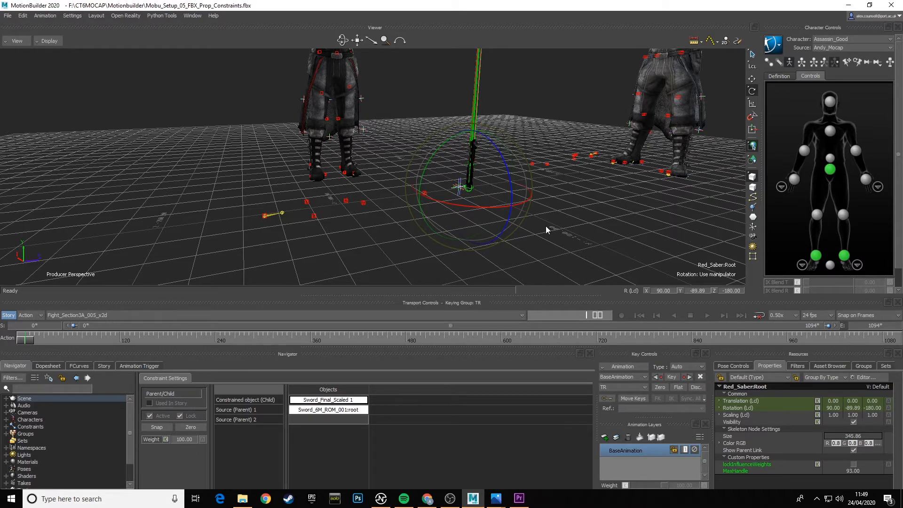
mouse_move(546, 227)
ctrl+shift+mouse_down()
mouse_move(506, 229)
mouse_move(542, 226)
ctrl+shift+mouse_up()
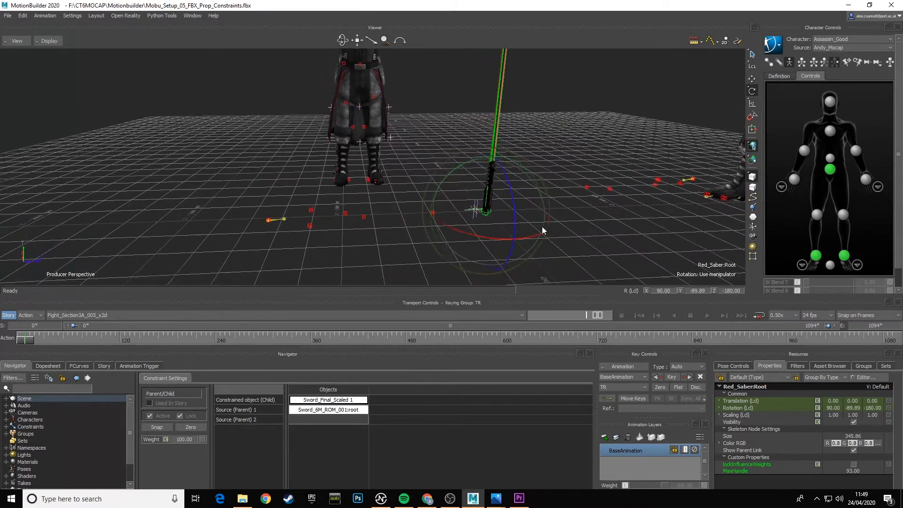
Align Red_Saber:Root to the Sword_6M_ROM_001:root with the All align option
click(499, 137)
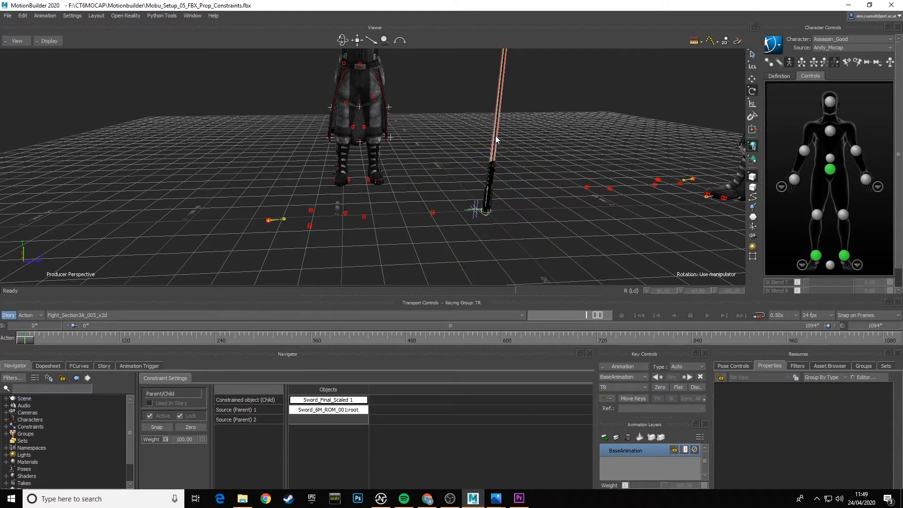
click(494, 140)
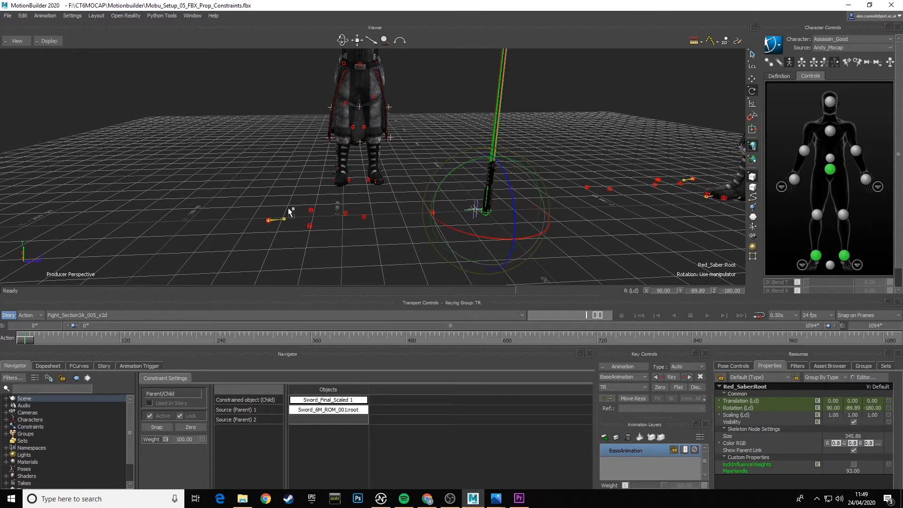
alt+drag(275, 220, 274, 221)
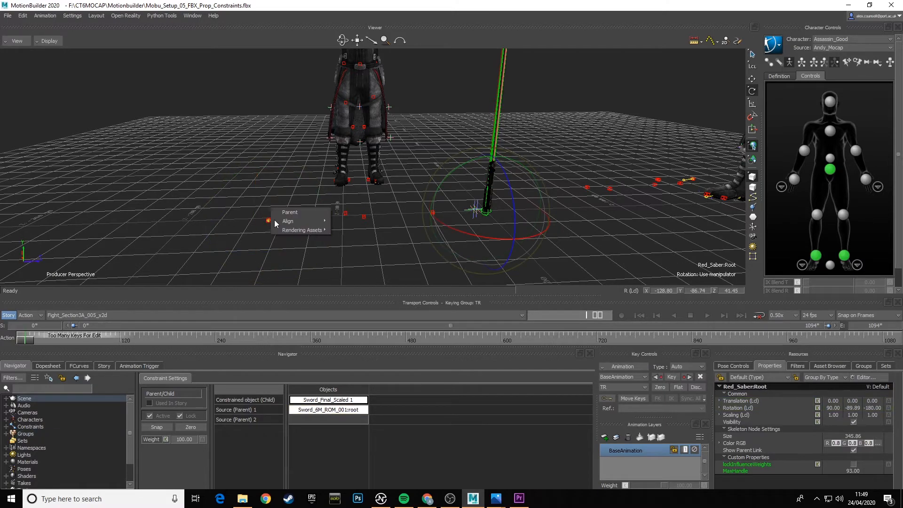
mouse_move(297, 221)
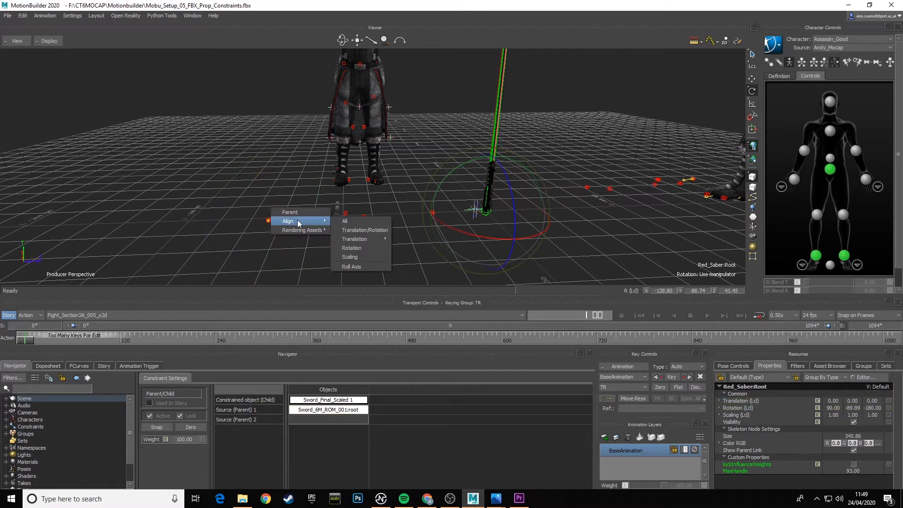
click(358, 222)
Fine-tune the rotation of Red_Saber:Root to about 2.60, -0.35, -87.48 so the blade follows the sword markers
mouse_move(382, 250)
ctrl+shift+mouse_down()
mouse_move(458, 230)
mouse_move(504, 302)
mouse_move(542, 276)
mouse_move(418, 239)
ctrl+shift+mouse_up()
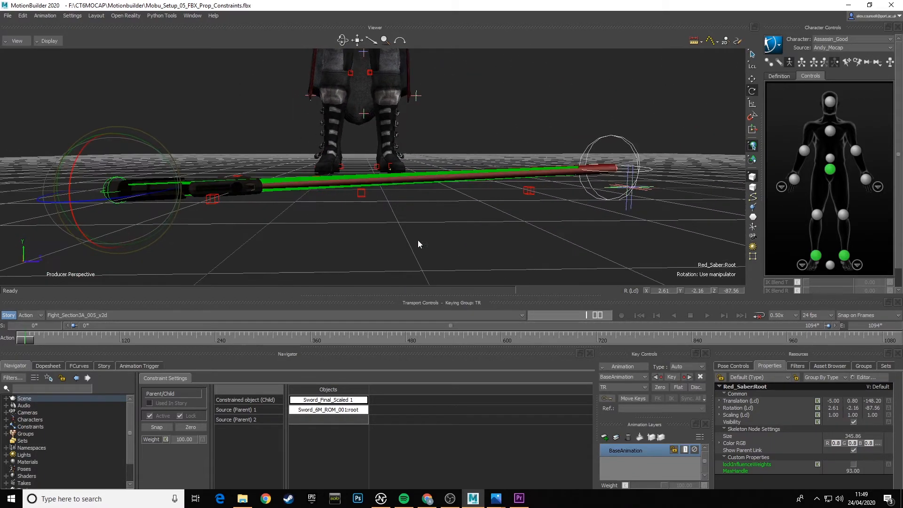
ctrl+shift+drag(532, 226, 515, 228)
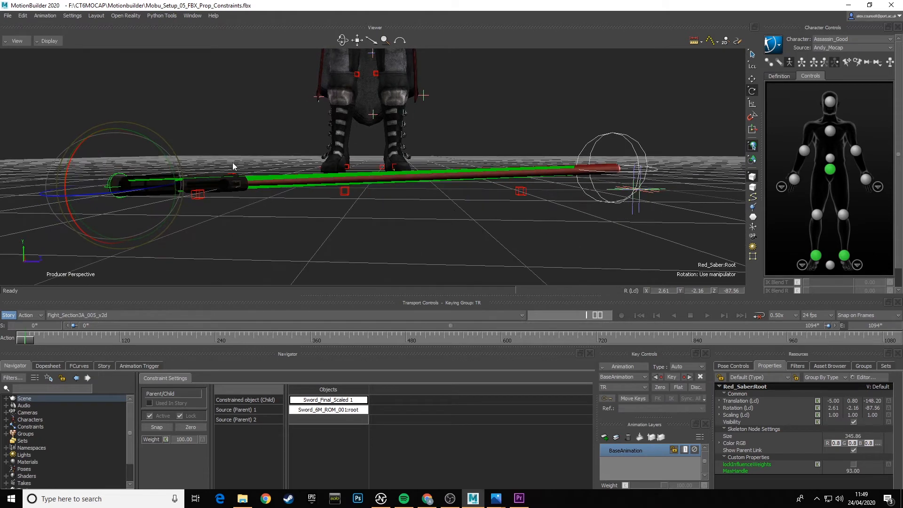
drag(162, 152, 167, 165)
ctrl+shift+drag(308, 195, 315, 191)
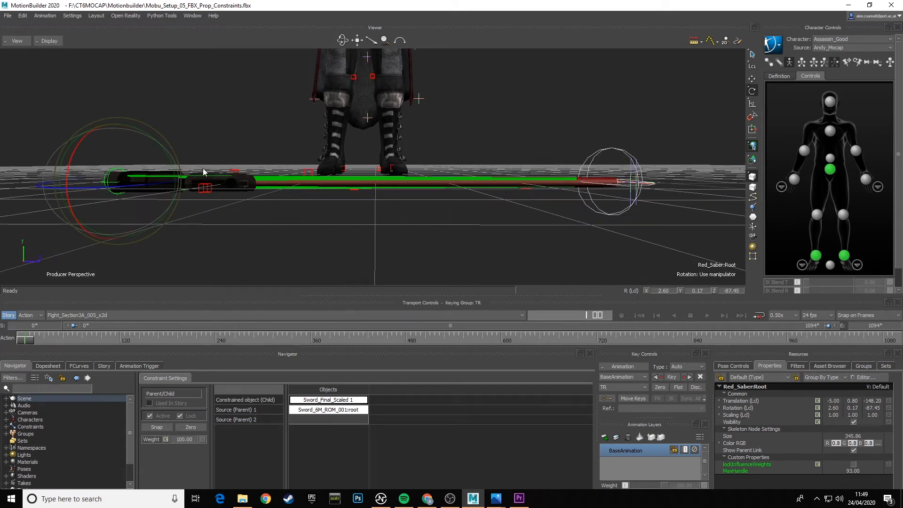
drag(158, 143, 162, 139)
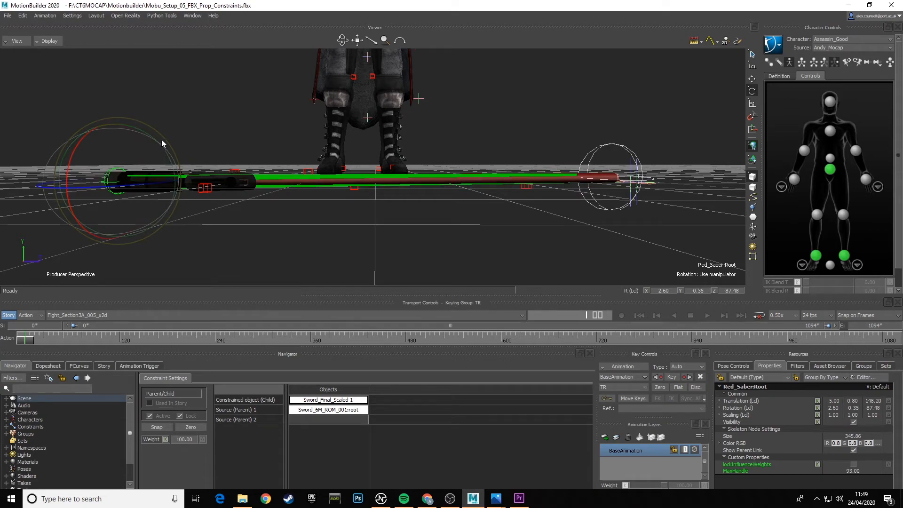
Bring up the constraint templates and switch the viewer to X-Ray display to reveal the sword root inside the saber
ctrl+shift+drag(269, 208, 525, 262)
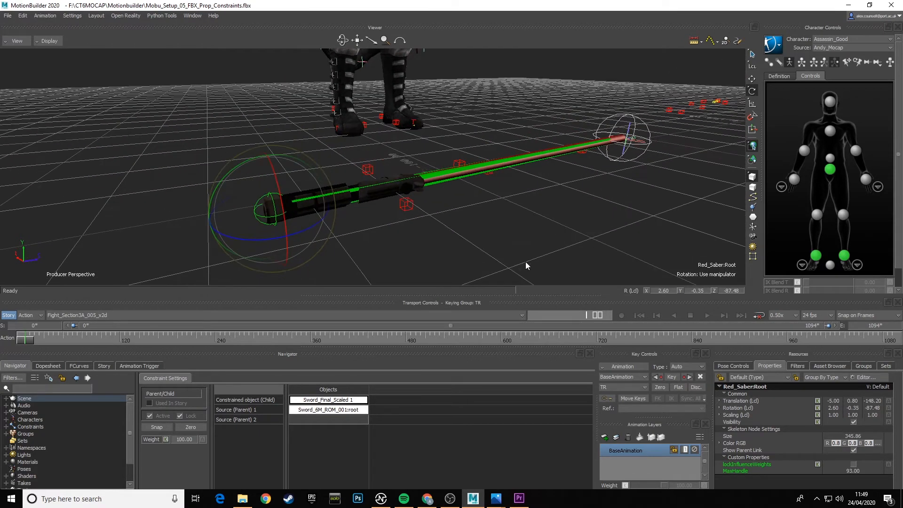
click(838, 367)
click(753, 431)
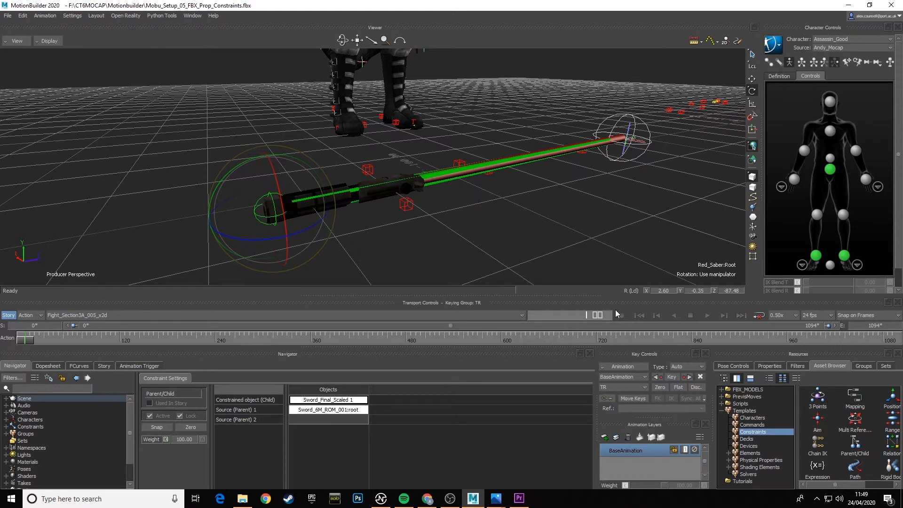
click(49, 41)
click(52, 59)
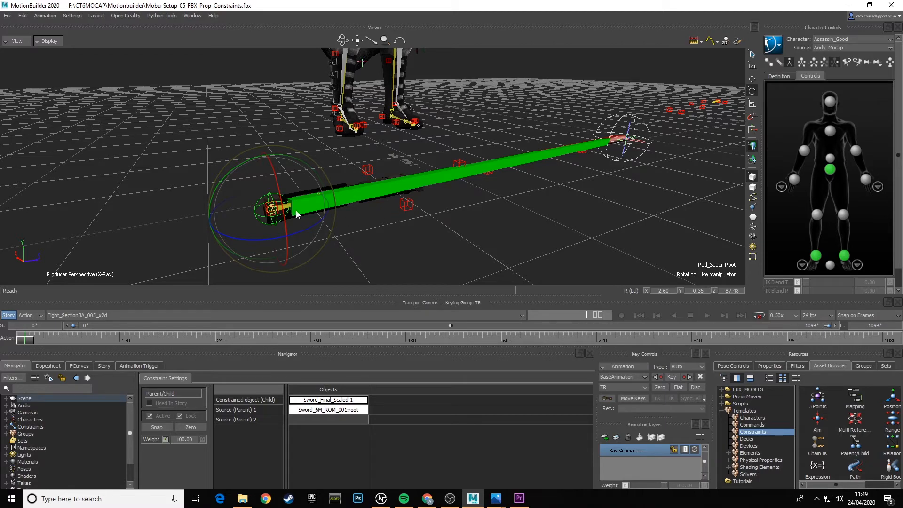
alt+drag(346, 244, 357, 221)
Create a Parent/Child constraint with Red_Saber:Root as child and Sword_6M_ROM_001:root as source, snap it, and scrub the timeline briefly
click(855, 445)
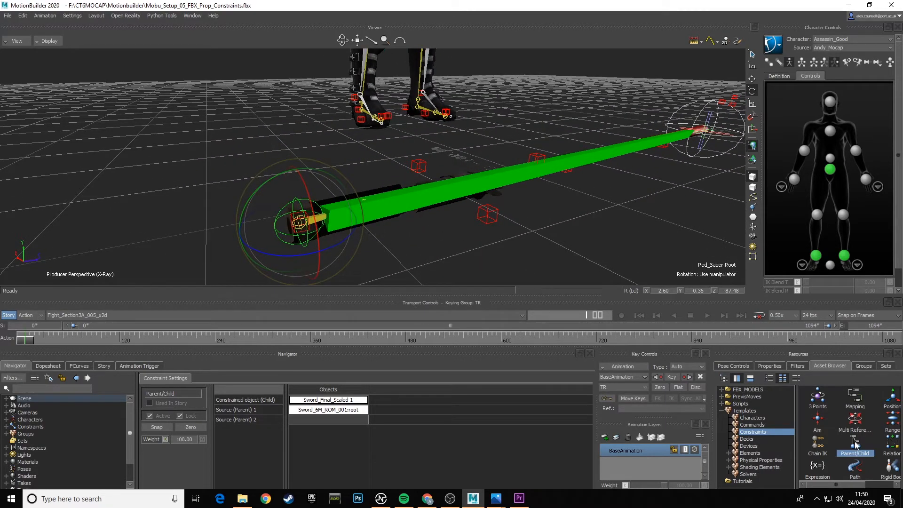
drag(855, 444, 412, 198)
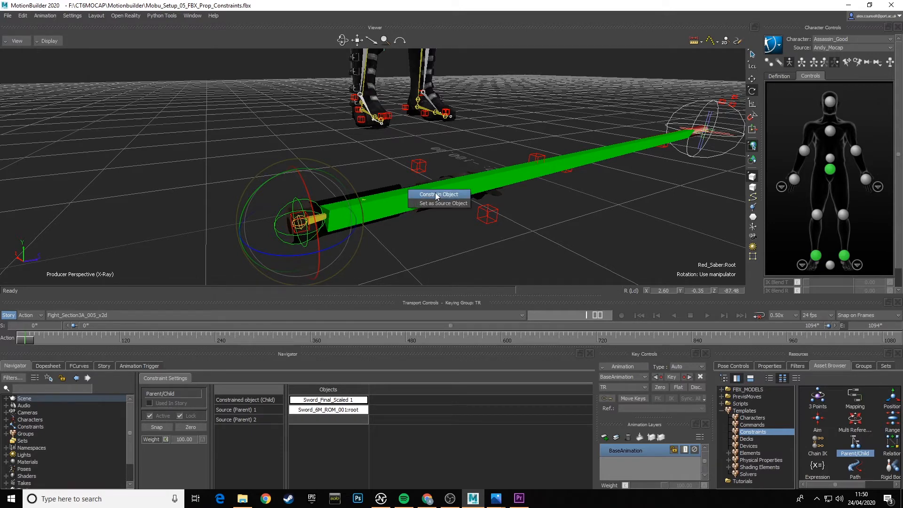
click(437, 195)
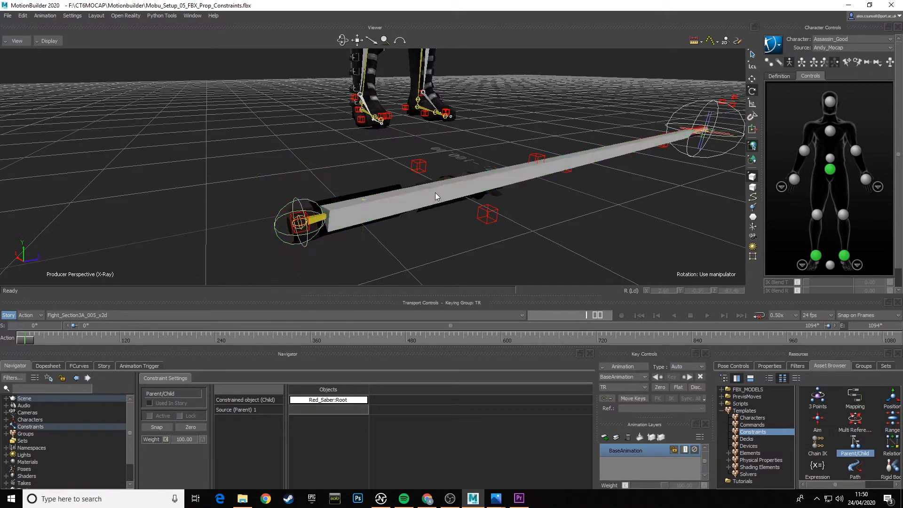
click(320, 220)
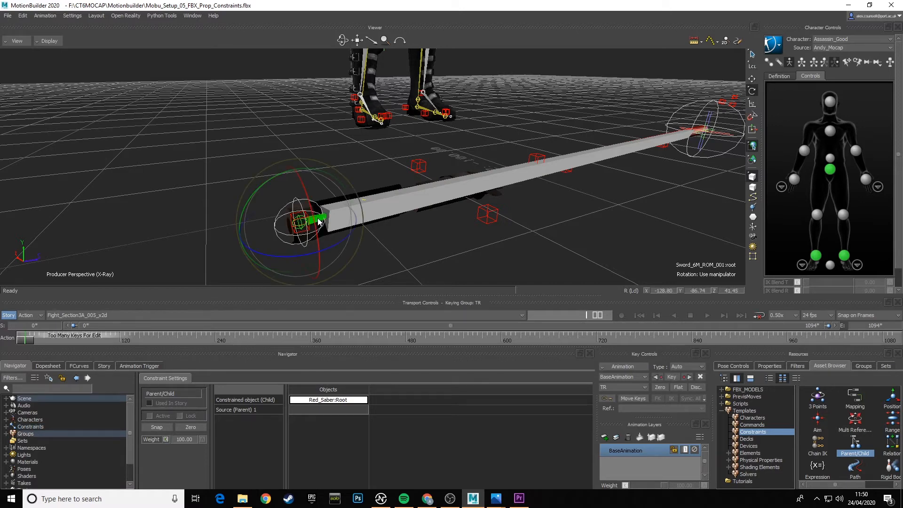
alt+drag(320, 221, 328, 411)
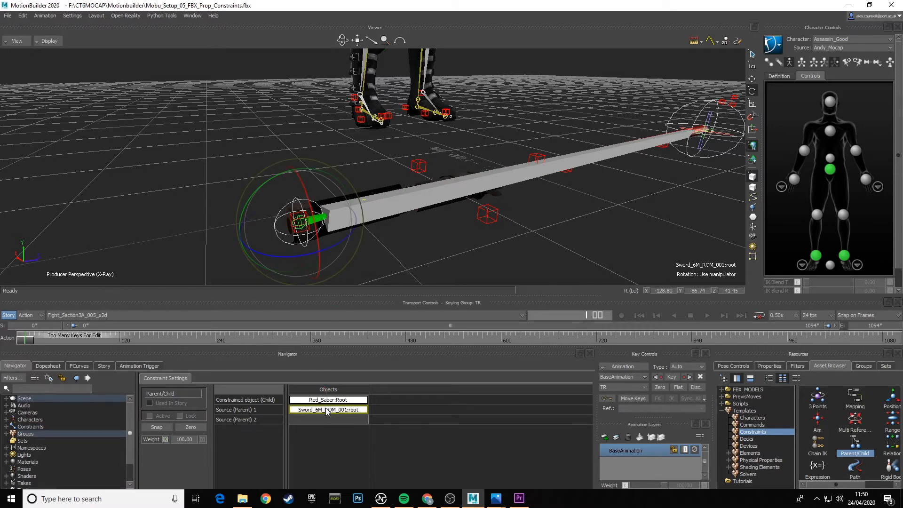
click(157, 427)
mouse_move(29, 342)
mouse_down()
mouse_move(137, 347)
mouse_move(19, 342)
mouse_up()
Merge the Green_Saber model from the FBX_MODELS folder into the scene
ctrl+shift+drag(405, 184, 678, 188)
ctrl+shift+drag(460, 186, 510, 190)
click(499, 194)
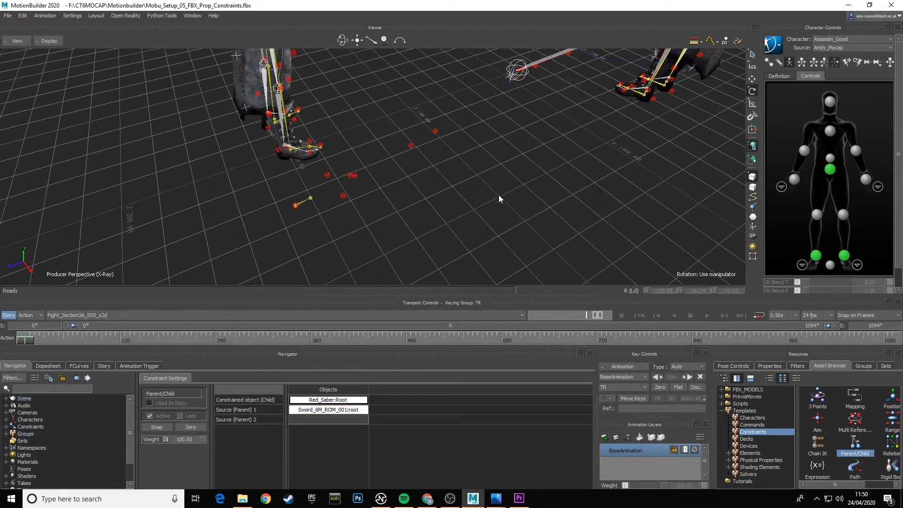
click(747, 390)
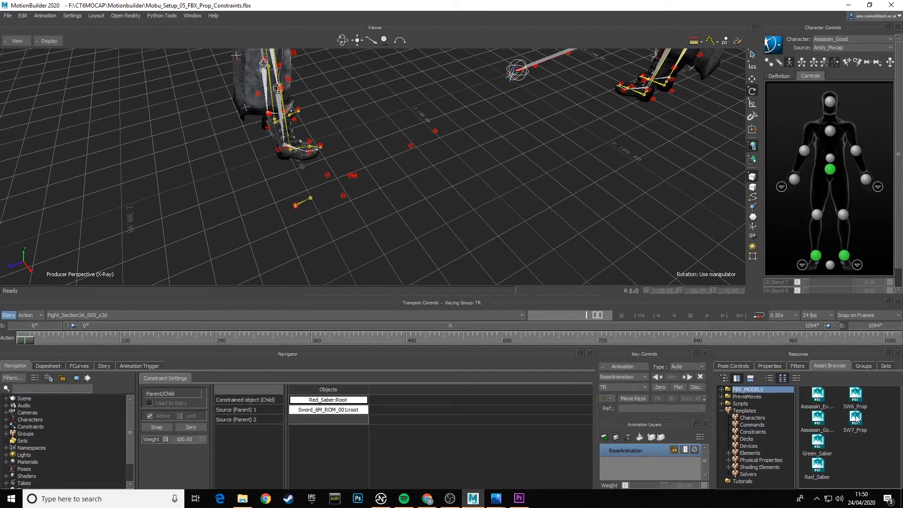
click(817, 444)
drag(818, 447, 400, 187)
mouse_move(425, 183)
click(468, 184)
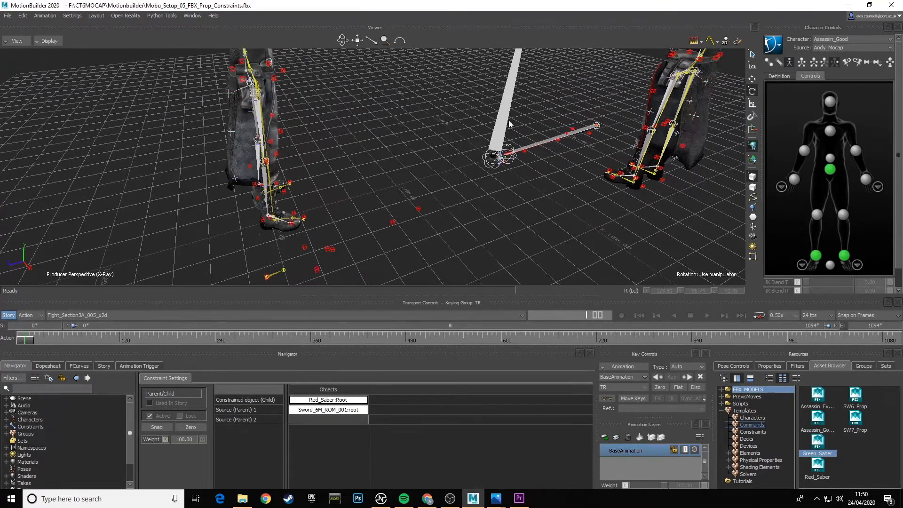
Align Green_Saber:Root to the other captured sword root with the All align option
click(501, 123)
shift+drag(492, 239, 523, 207)
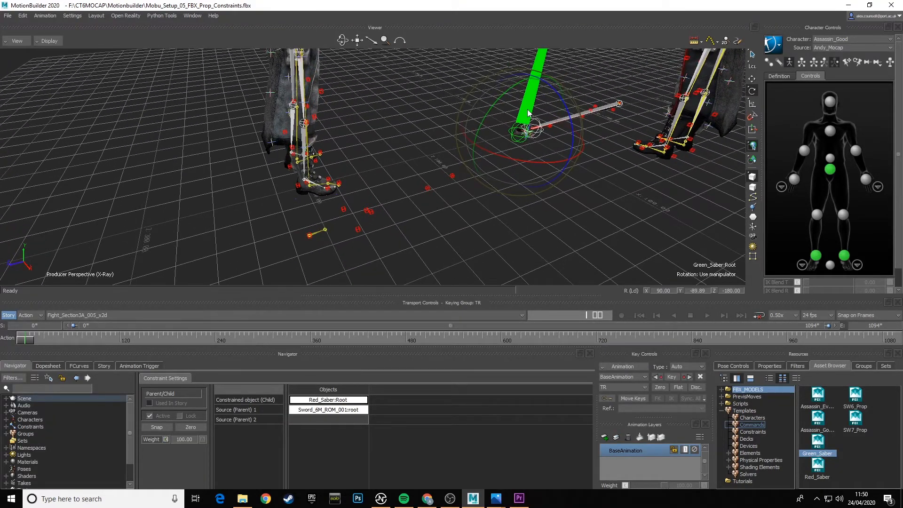
click(317, 234)
alt+drag(316, 233, 316, 233)
mouse_move(337, 233)
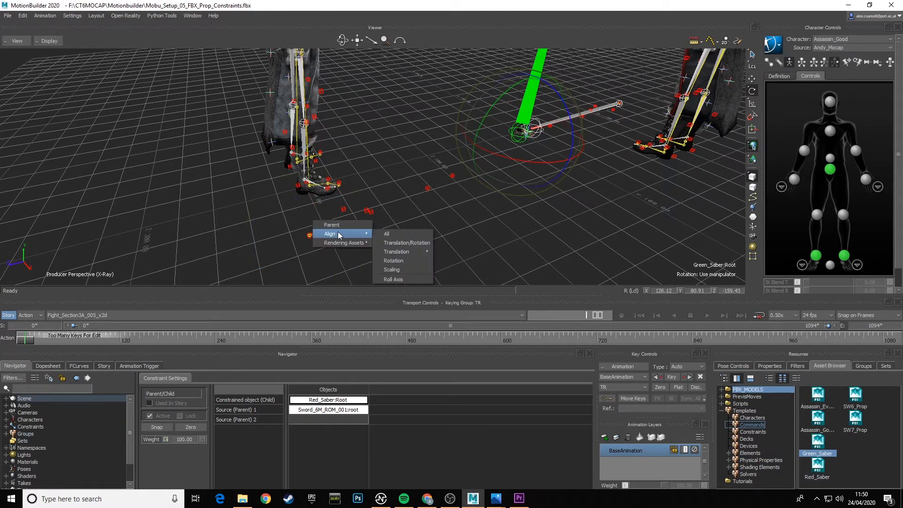
click(397, 234)
Tilt Green_Saber:Root to about 15.77, -0.67, 97.43 and reduce its skeleton node size to 316.86
ctrl+shift+drag(386, 248, 415, 277)
scroll(419, 274, up, 4)
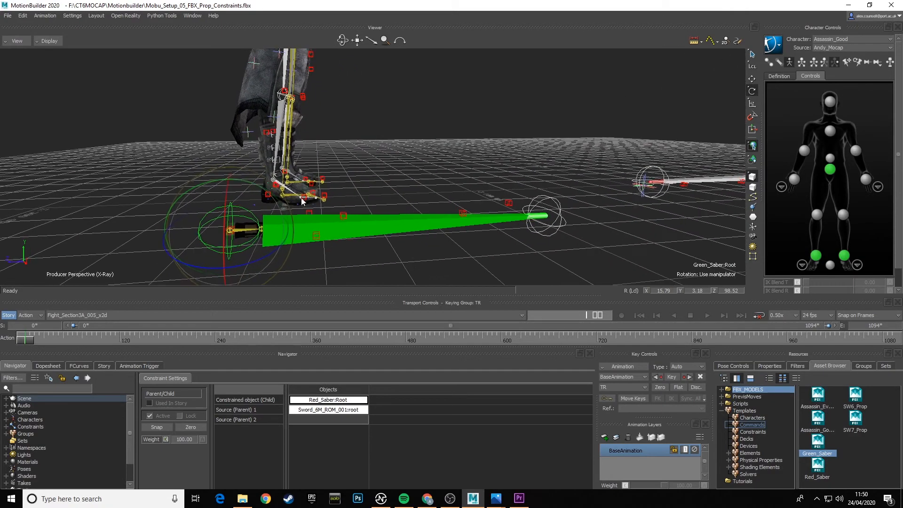
drag(281, 208, 275, 182)
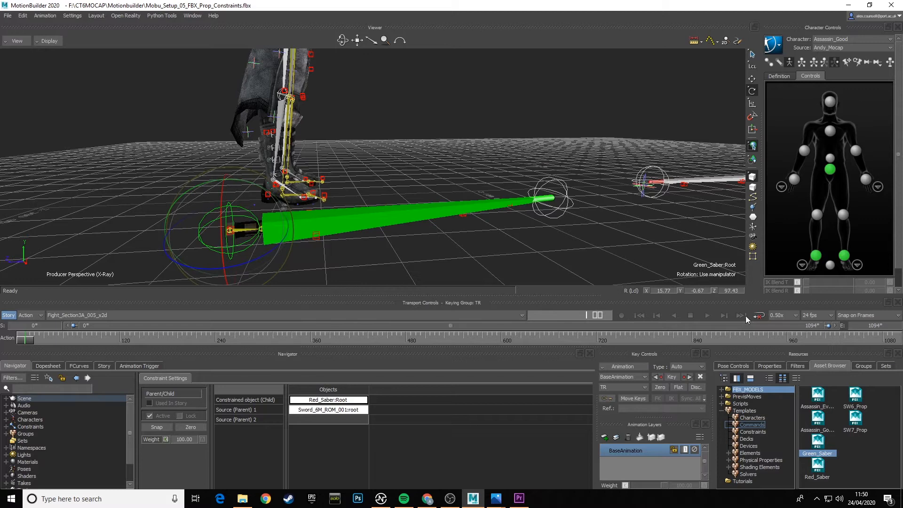
click(769, 366)
drag(859, 436, 558, 431)
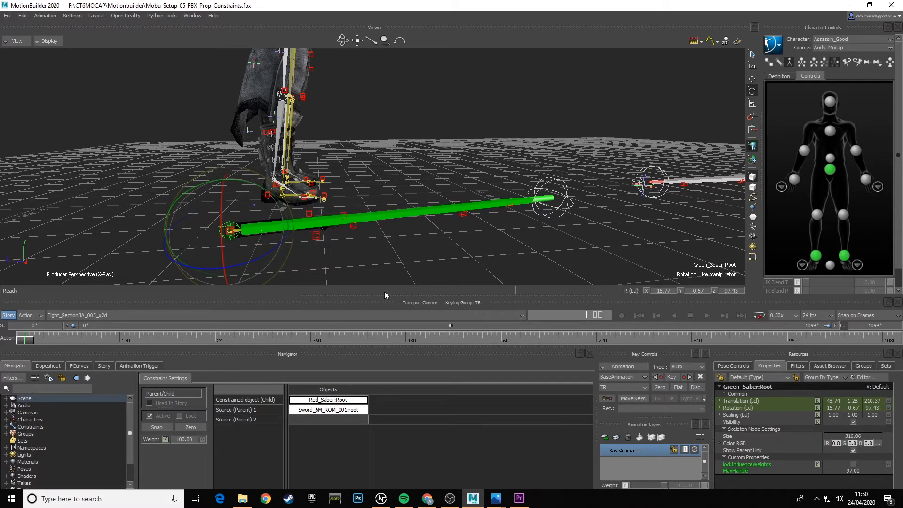
Refine the rotation of Green_Saber:Root to about 15.77, 0.09, 97.64, judging the blade from a low side view
ctrl+shift+drag(358, 268, 421, 247)
ctrl+shift+drag(388, 234, 363, 234)
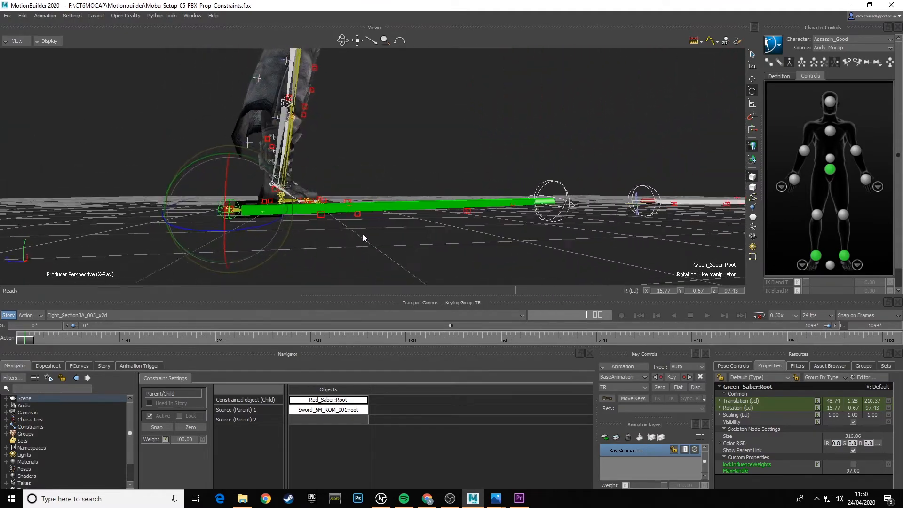
drag(268, 169, 267, 178)
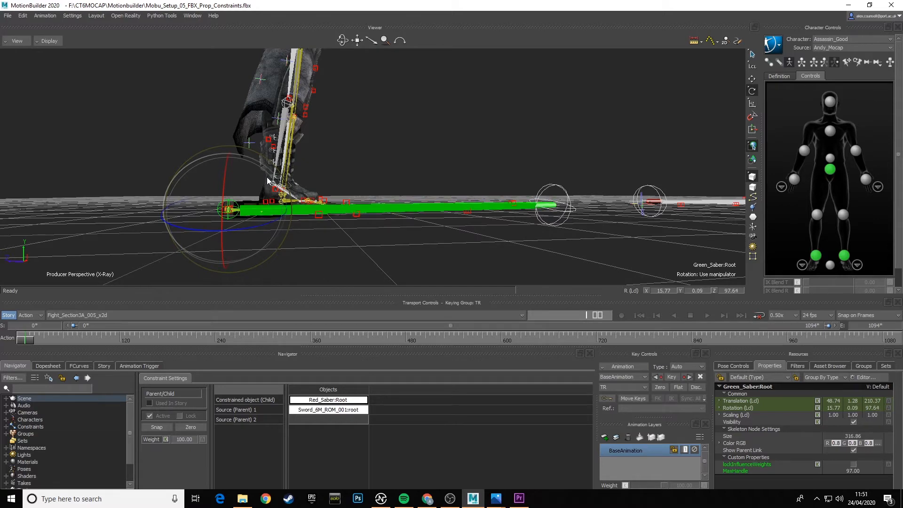
Show the FBX_Sword_6M group as a reference and rotate Green_Saber:Root to about 15.77, 0.38, 97.72 to match it
click(864, 366)
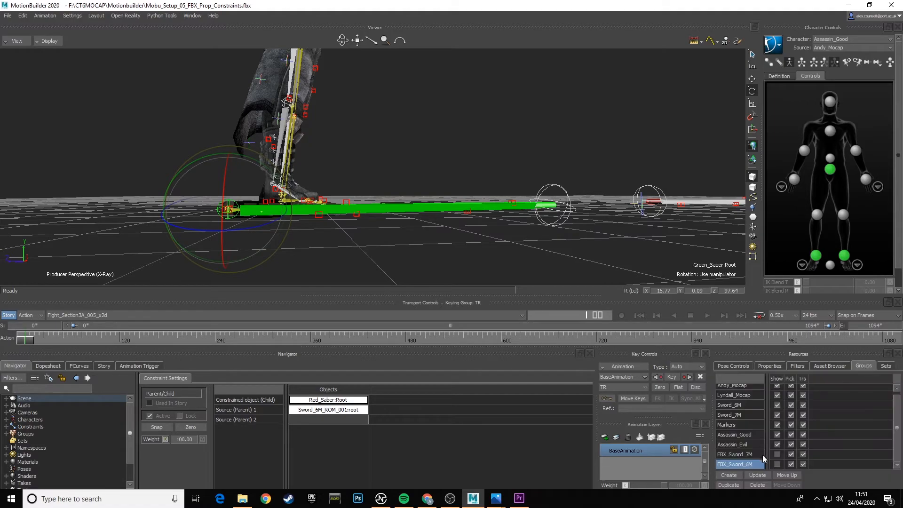
click(777, 464)
alt+drag(356, 206, 423, 235)
drag(271, 197, 413, 241)
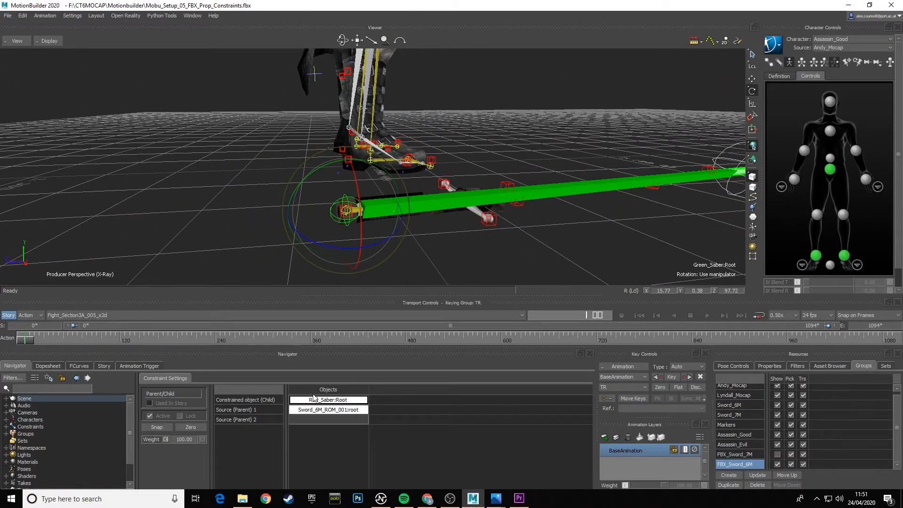
Expand the scene's constraints and check the placement of the green and red sabers against their sword roots
click(428, 246)
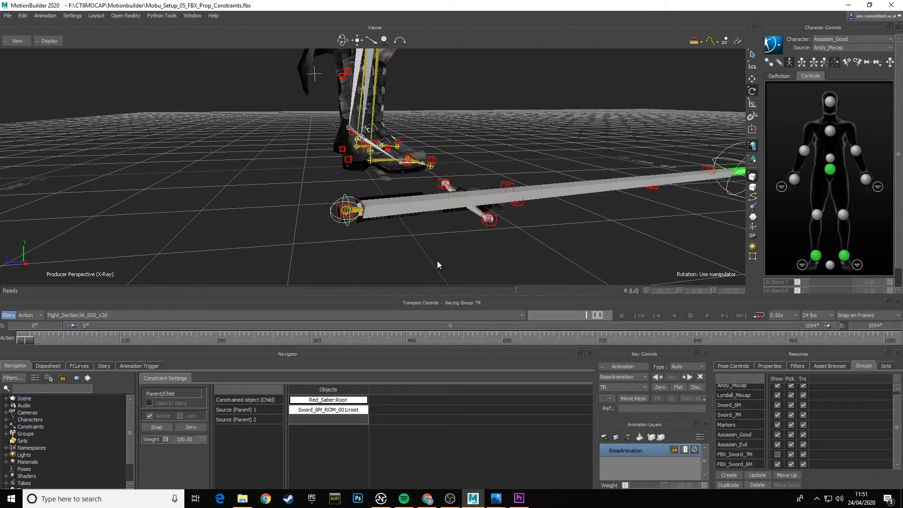
click(425, 203)
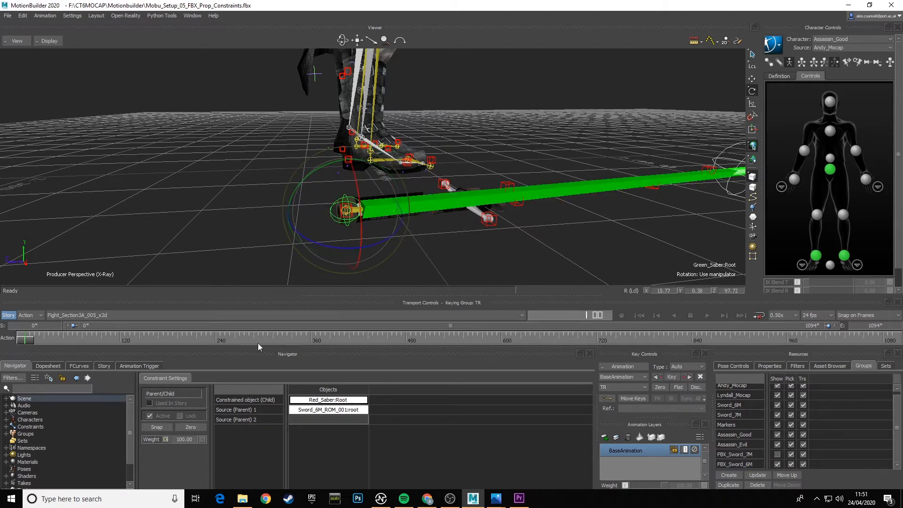
click(6, 427)
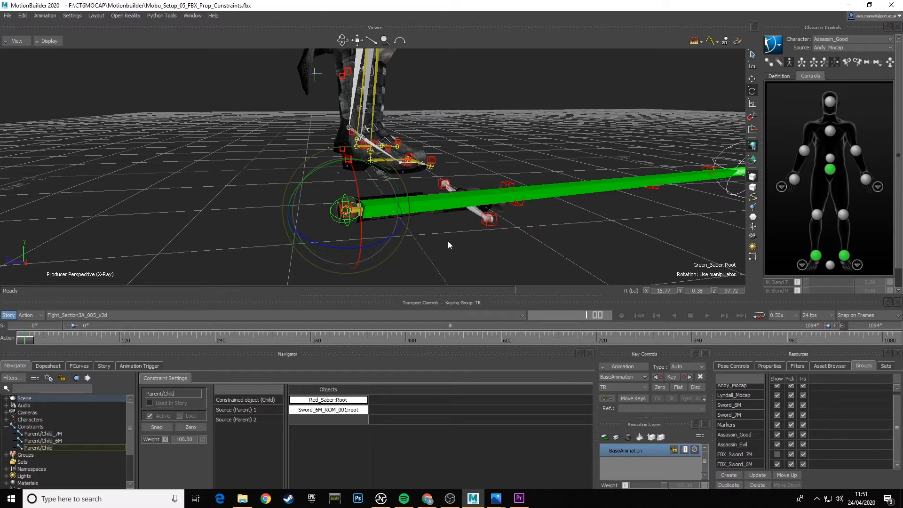
ctrl+shift+drag(448, 241, 372, 191)
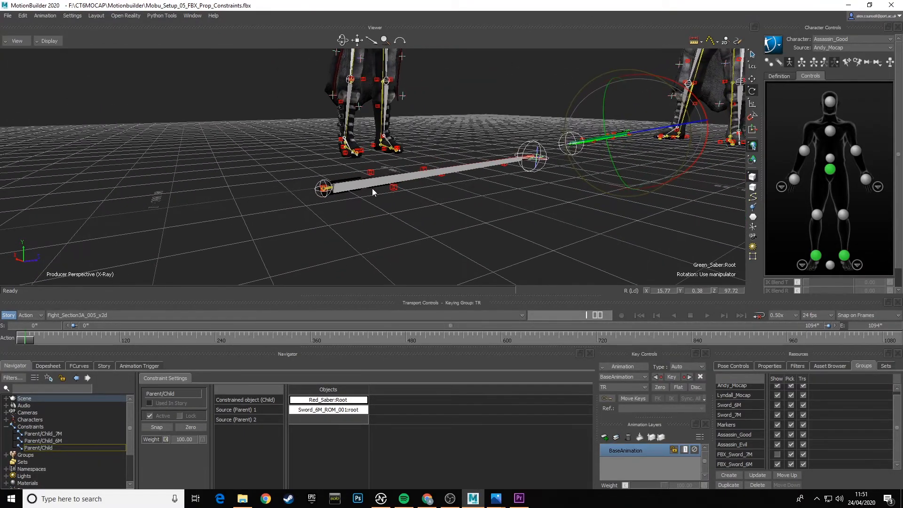
click(360, 188)
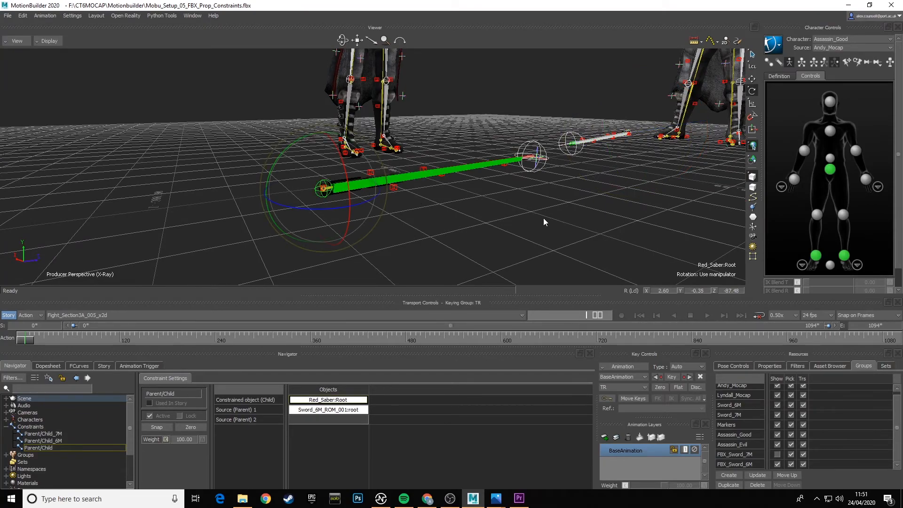
Add a Parent/Child constraint with Green_Saber:Root as the child and Sword_7M_ROM_001:root as the source, and snap it
ctrl+shift+drag(543, 218, 435, 234)
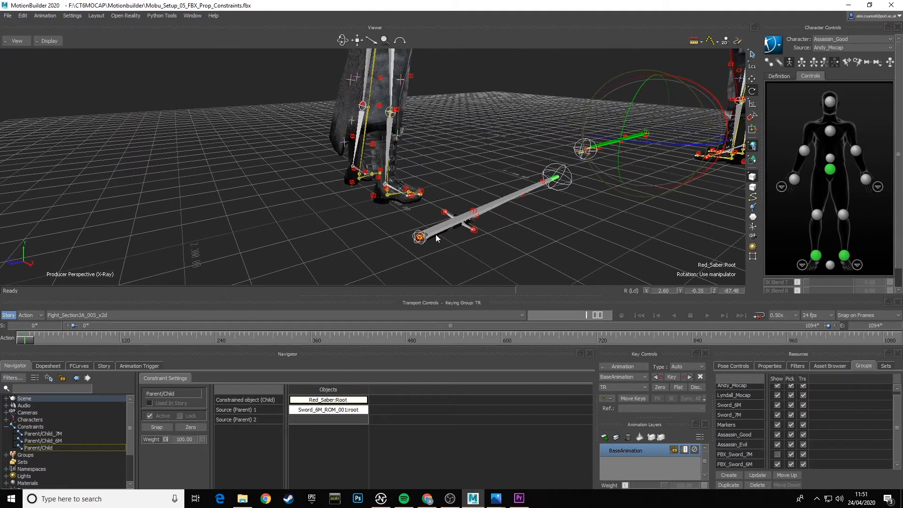
click(438, 232)
click(827, 368)
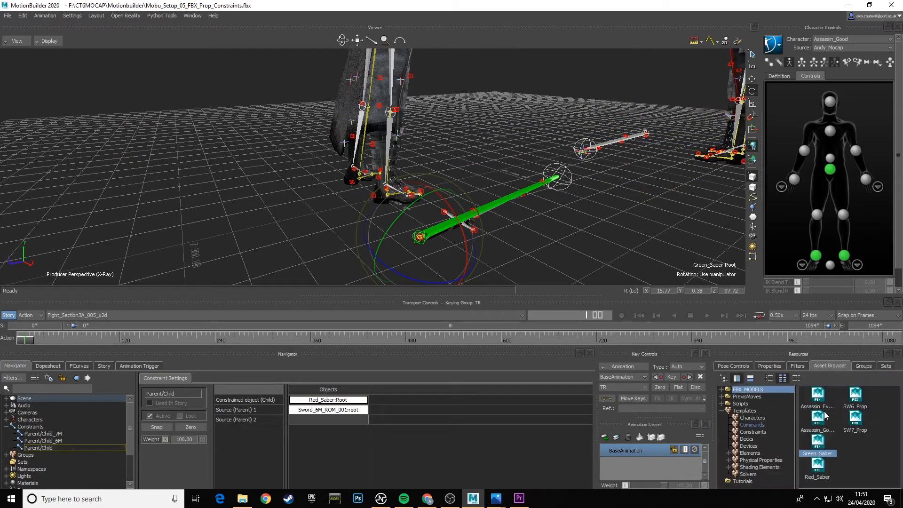
click(754, 432)
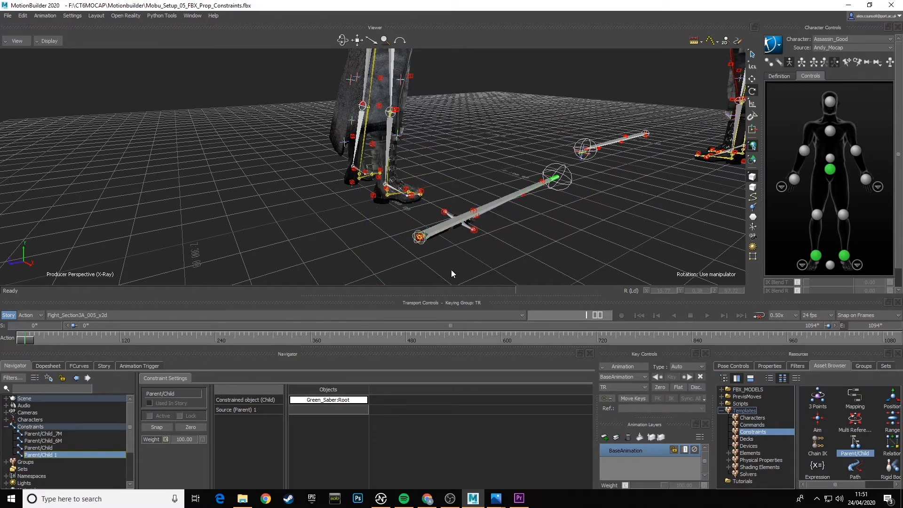
ctrl+shift+drag(499, 263, 328, 414)
click(411, 236)
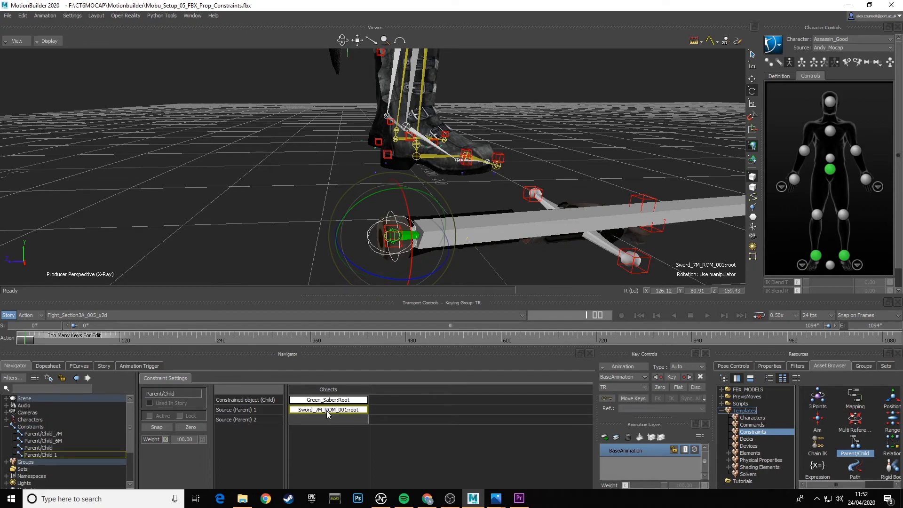
click(158, 427)
ctrl+drag(563, 112, 551, 229)
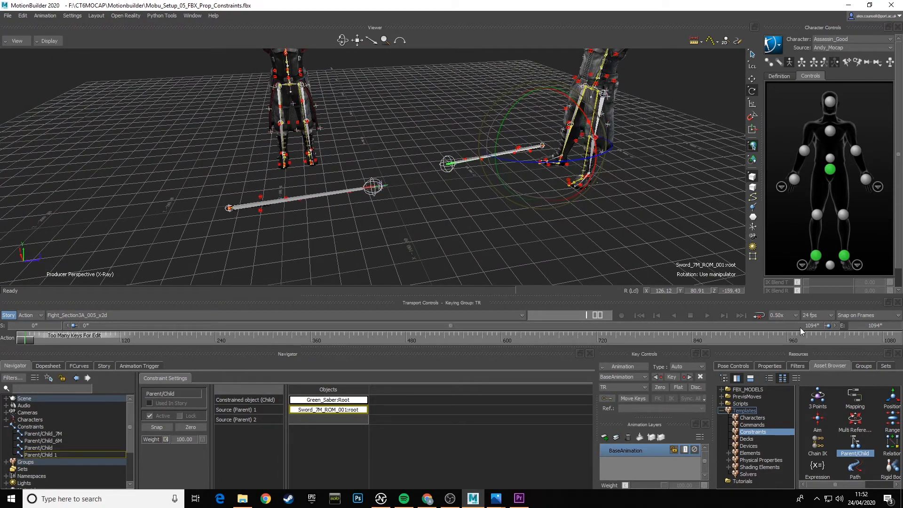
Select the whole Green_Saber namespace branch and create a group from it named Saber_Green
click(865, 365)
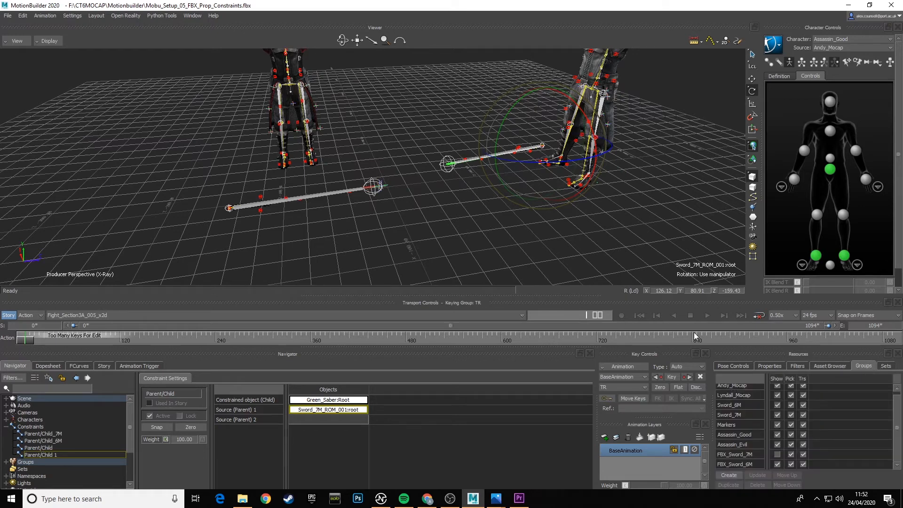
click(22, 16)
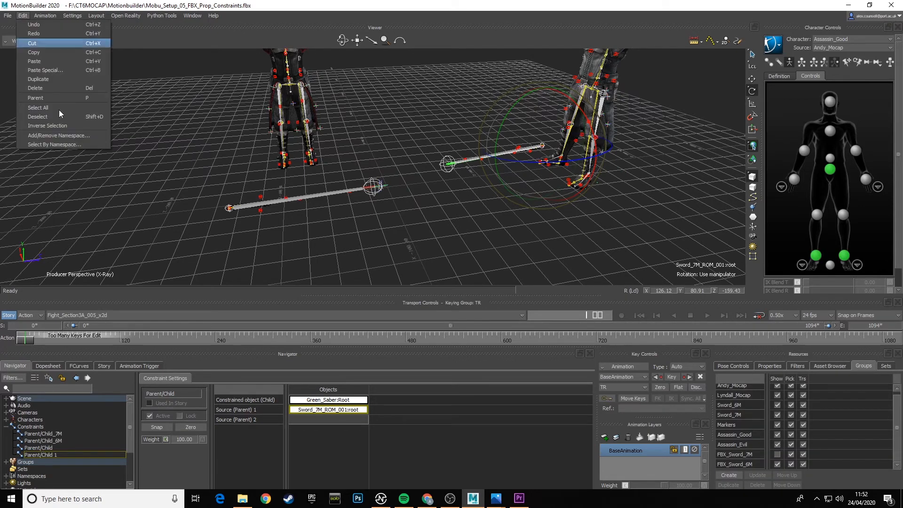
click(64, 146)
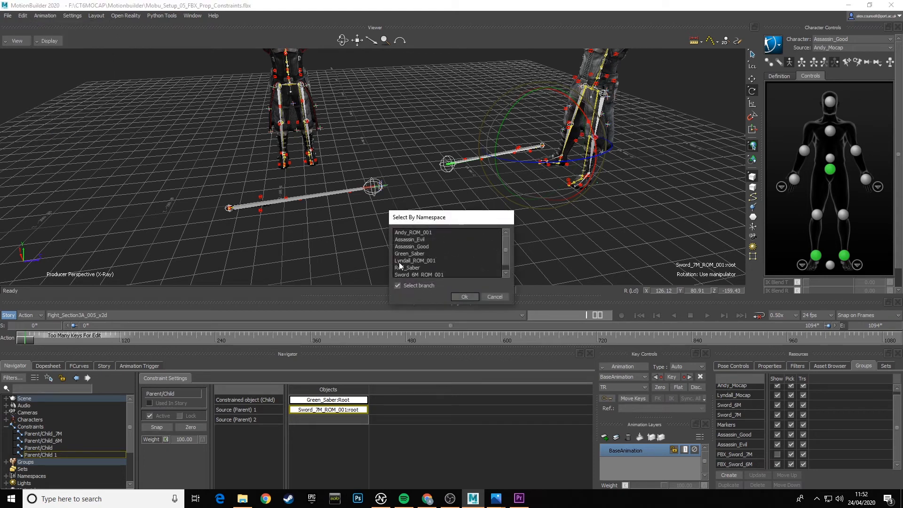
click(416, 254)
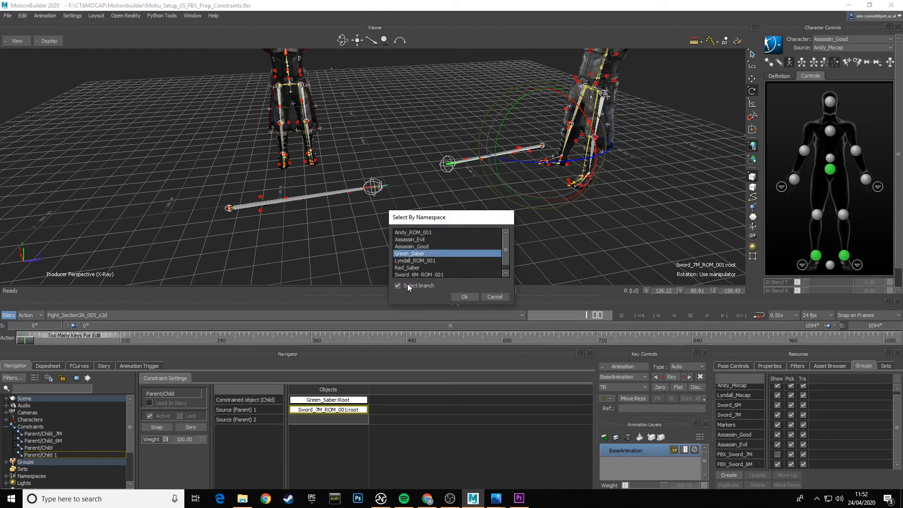
click(458, 295)
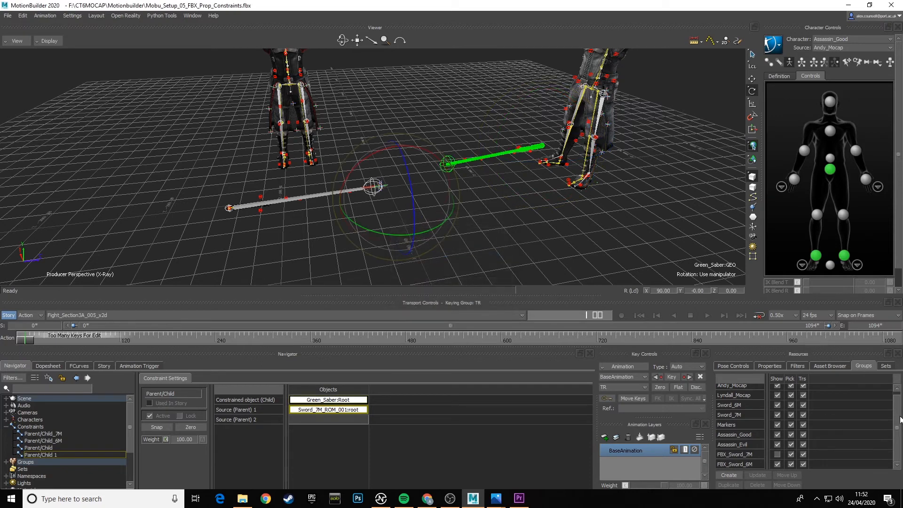
click(732, 475)
click(897, 463)
double_click(741, 463)
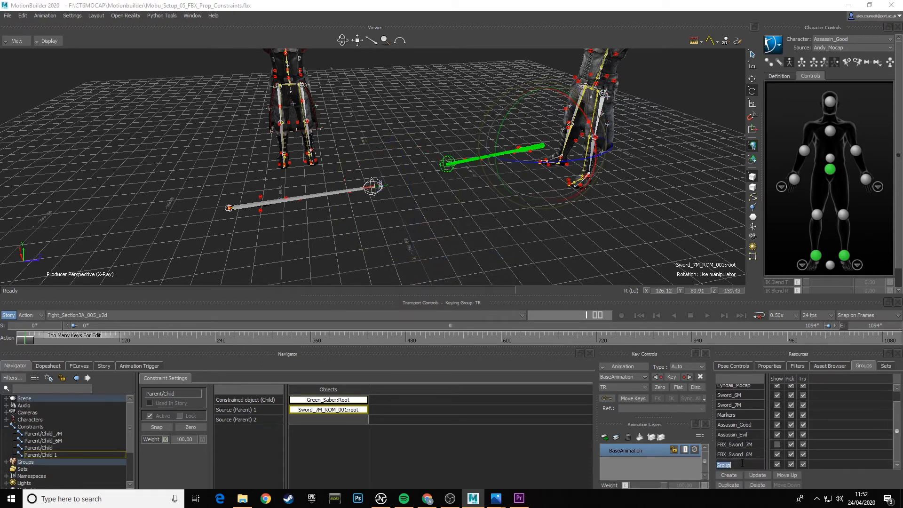
text(Saber_Green)
key(Return)
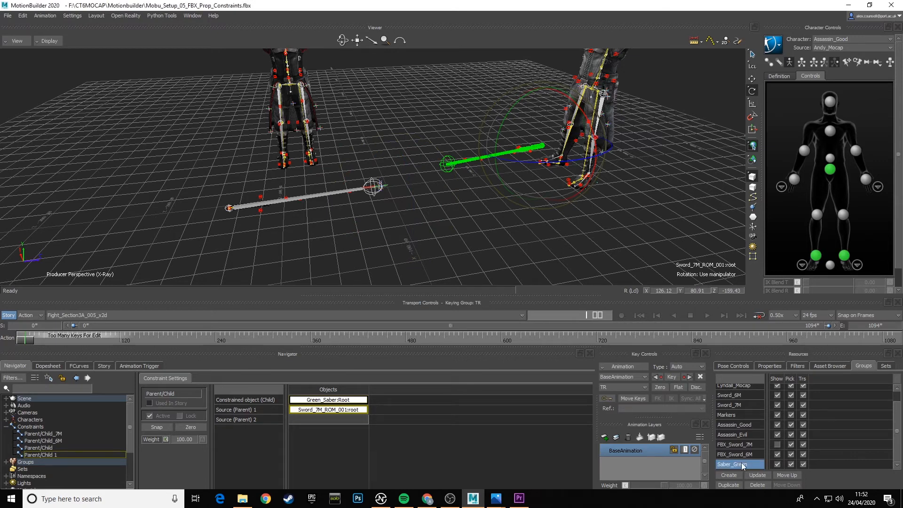
click(22, 16)
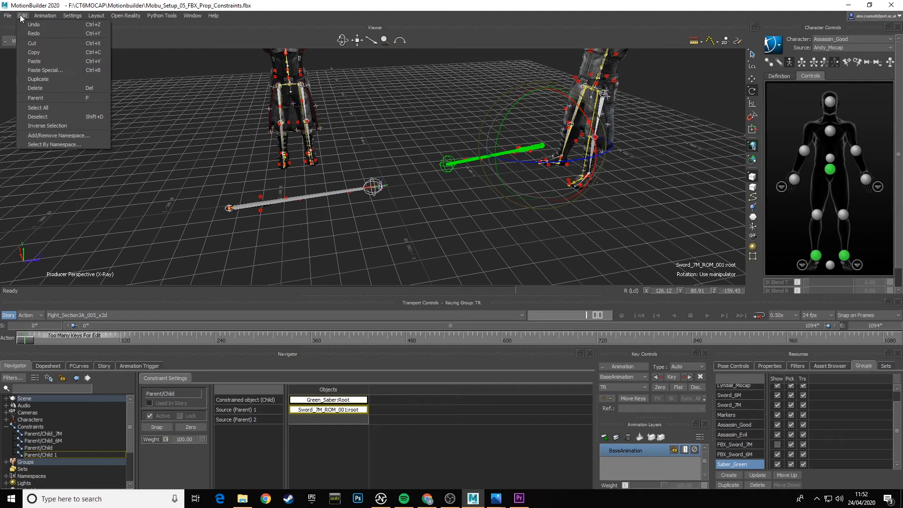
click(56, 144)
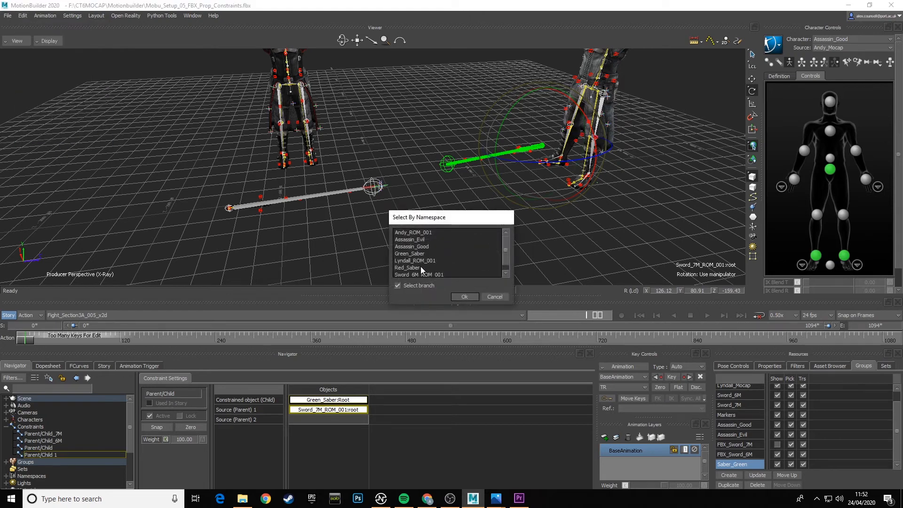
click(416, 268)
click(464, 297)
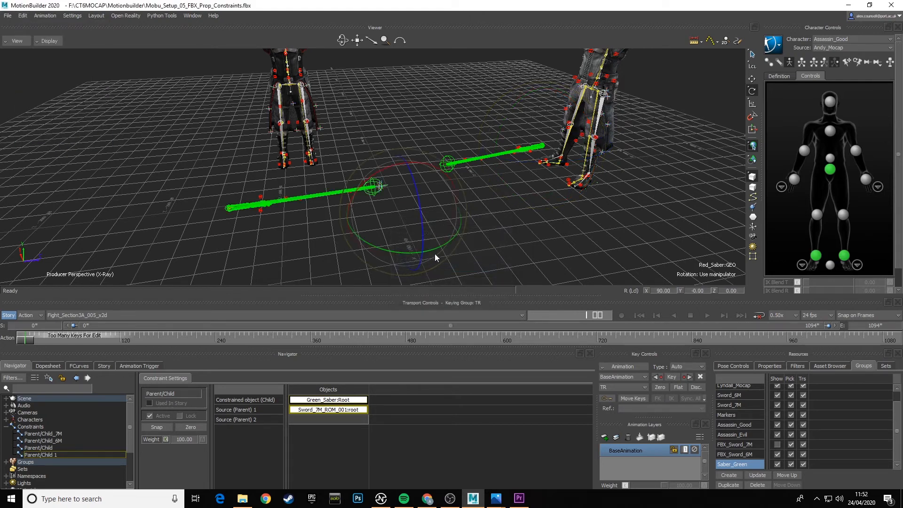
click(516, 228)
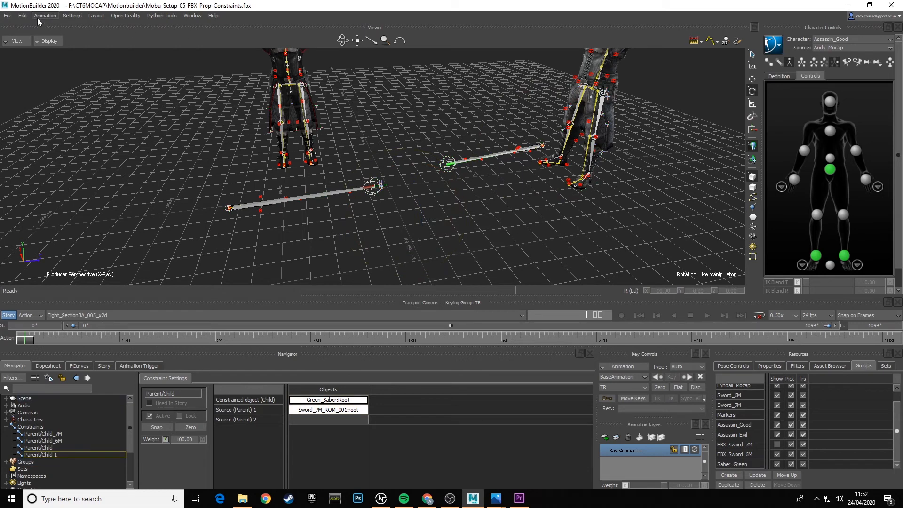
Select the Red_Saber namespace branch on its own and create a group from it named Saber_Red
click(22, 16)
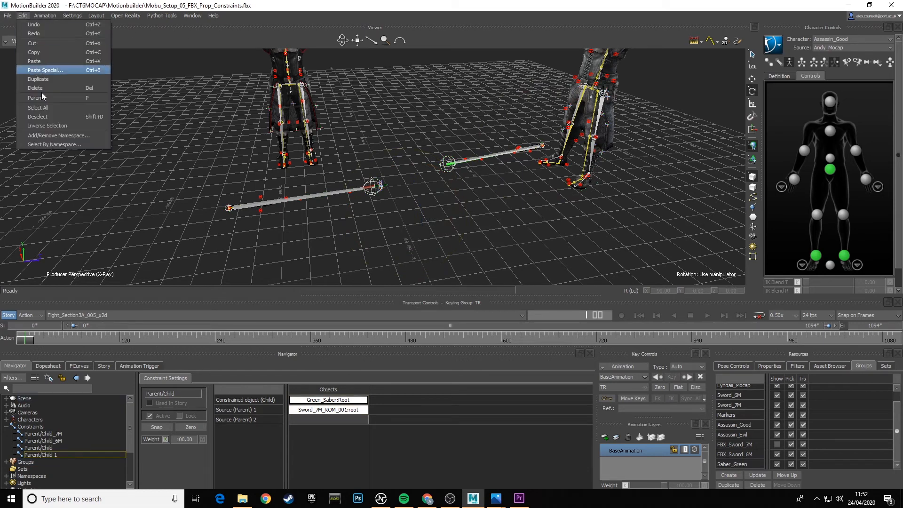
click(62, 144)
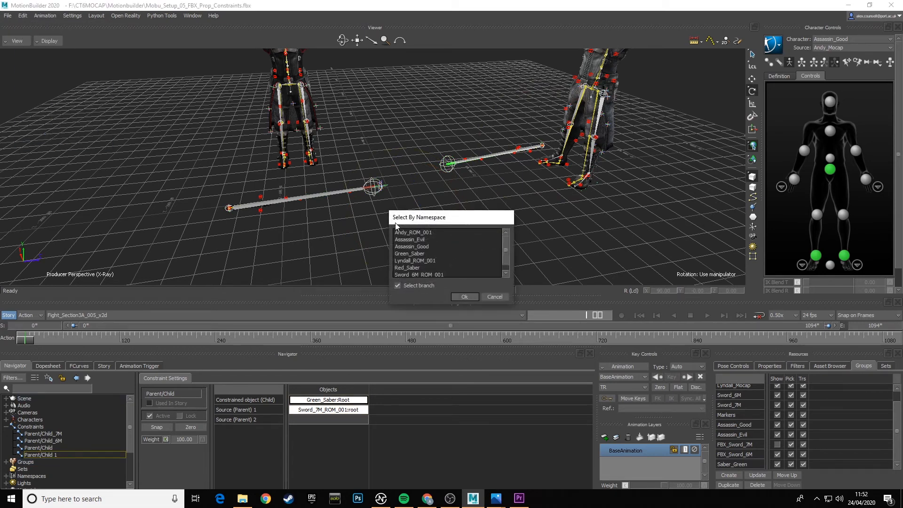
click(465, 296)
click(728, 475)
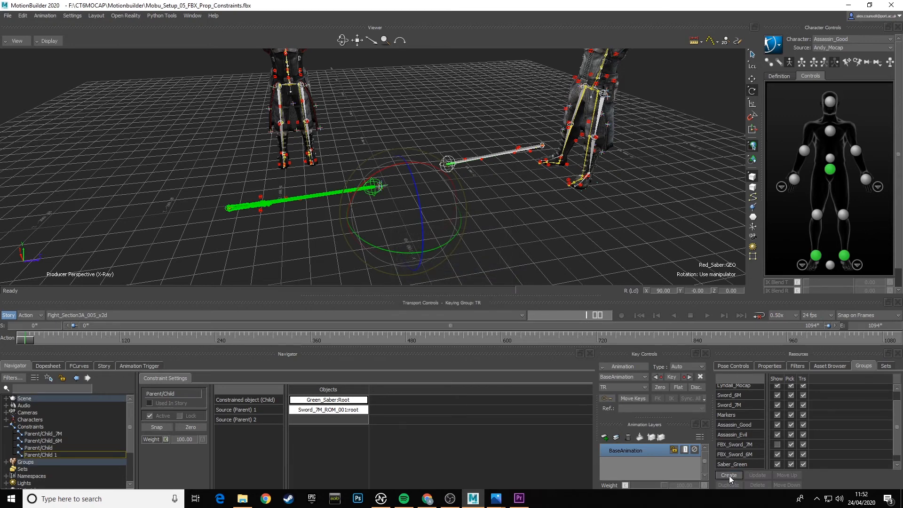
double_click(724, 465)
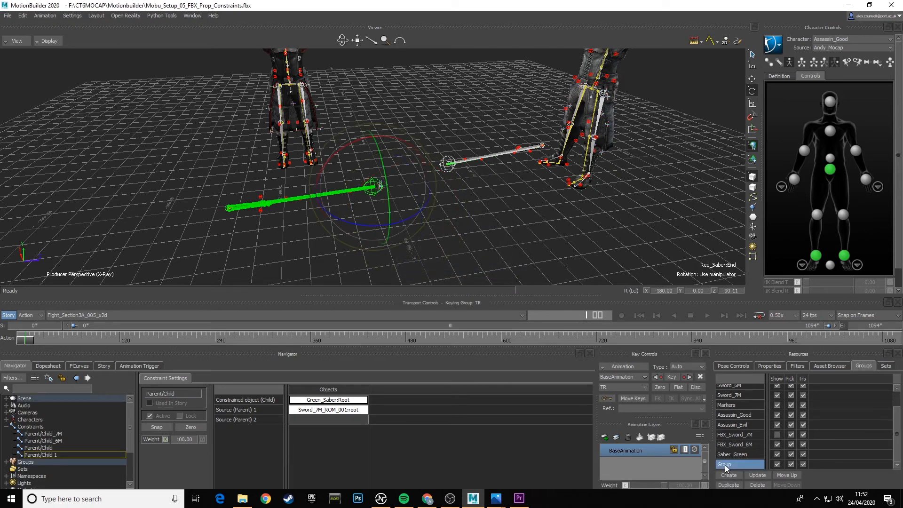
text(Re)
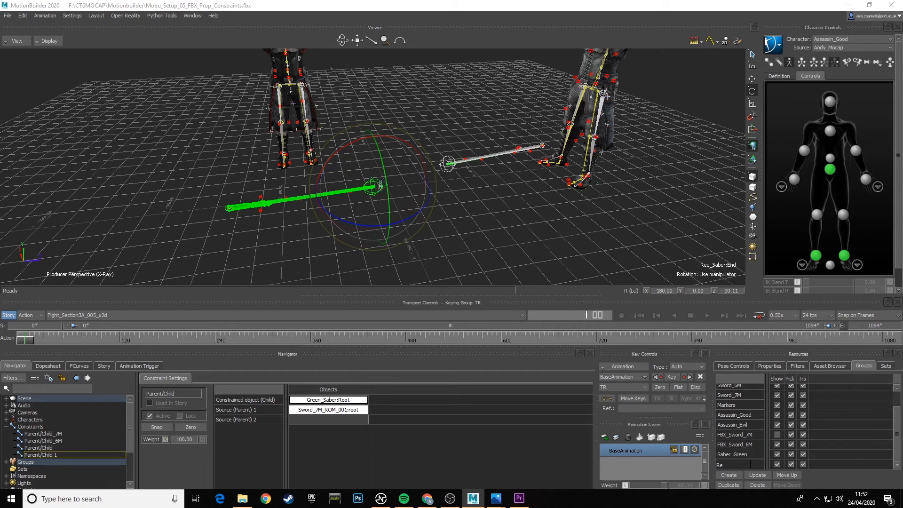
text(ber_Red)
key(Return)
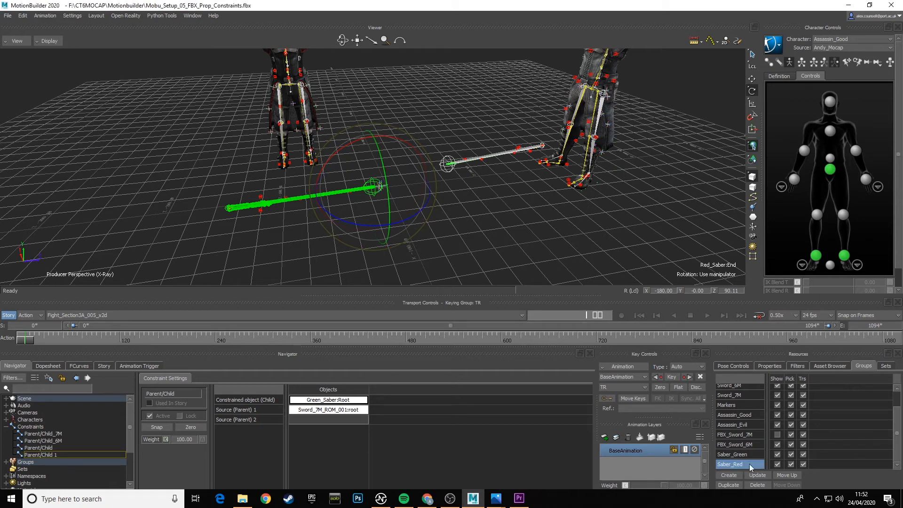
Clear the selection and switch the viewer's display mode to Models Only
ctrl+shift+drag(529, 235, 484, 203)
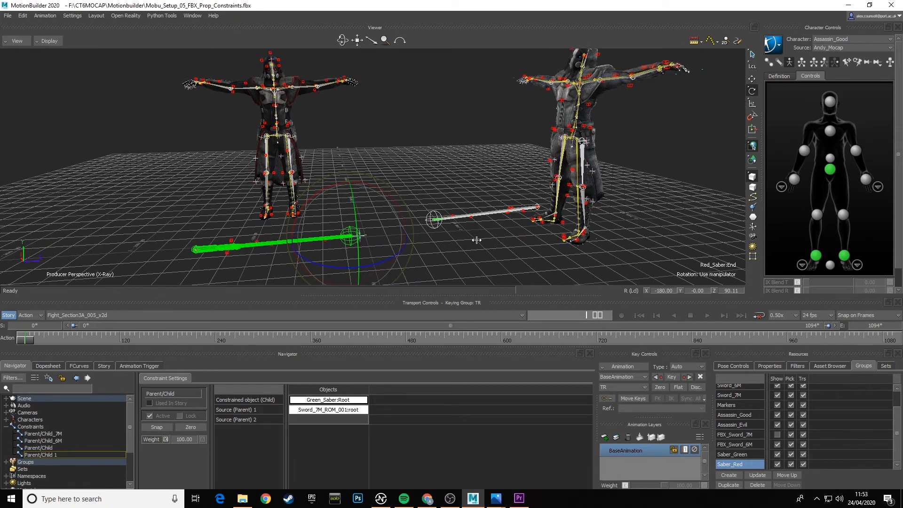
click(466, 262)
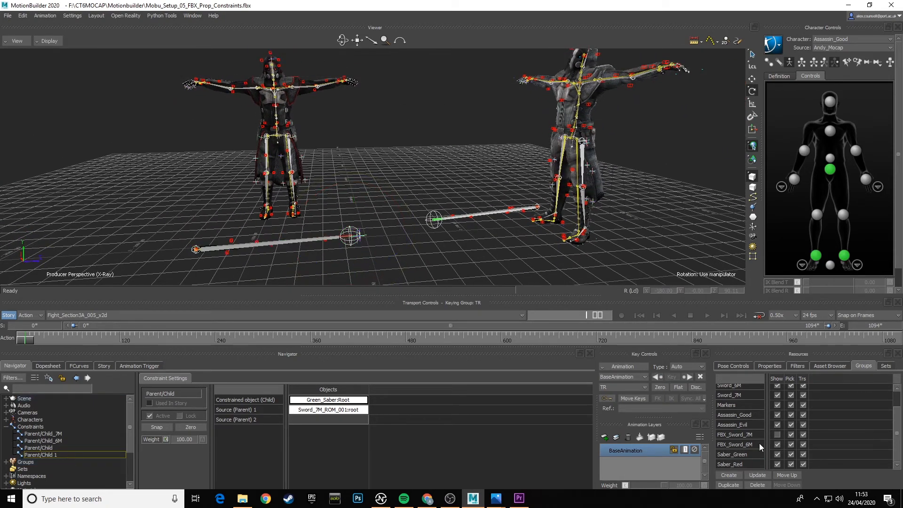
click(47, 41)
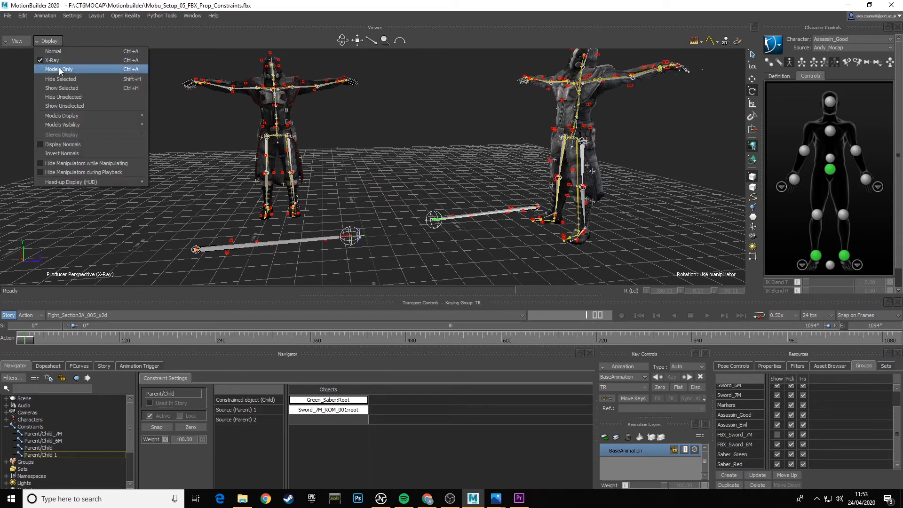
click(65, 70)
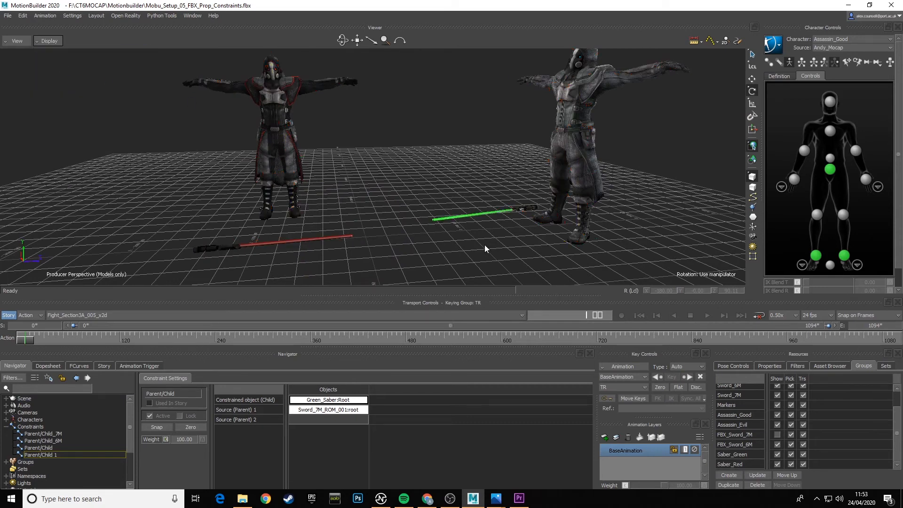
Hide the Saber_Green group and scrub the timeline to about frame 300 of the fight
click(777, 454)
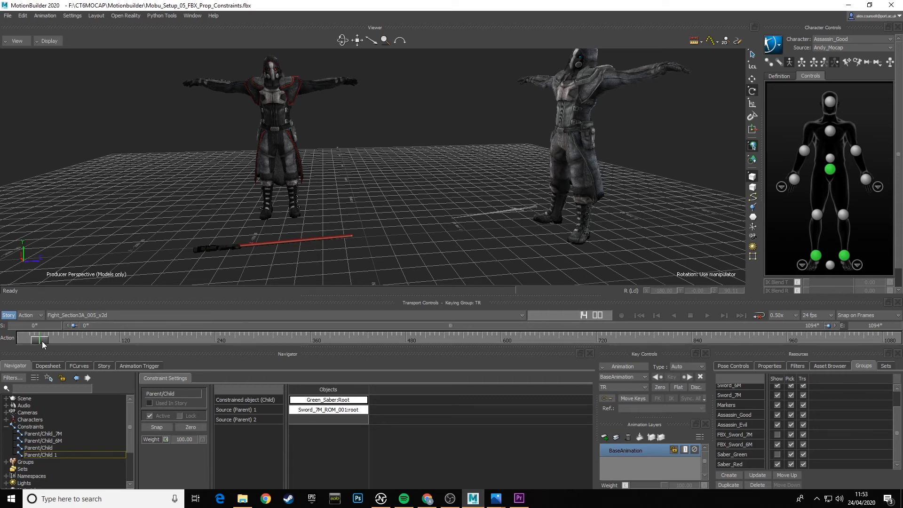
drag(42, 341, 270, 358)
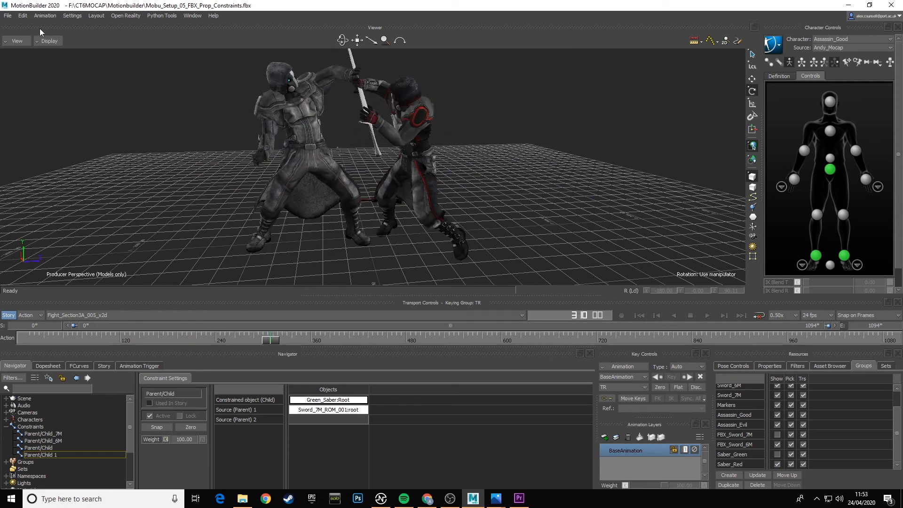
Save the scene under its existing file name and view the two fighters from a slightly lower angle
click(8, 15)
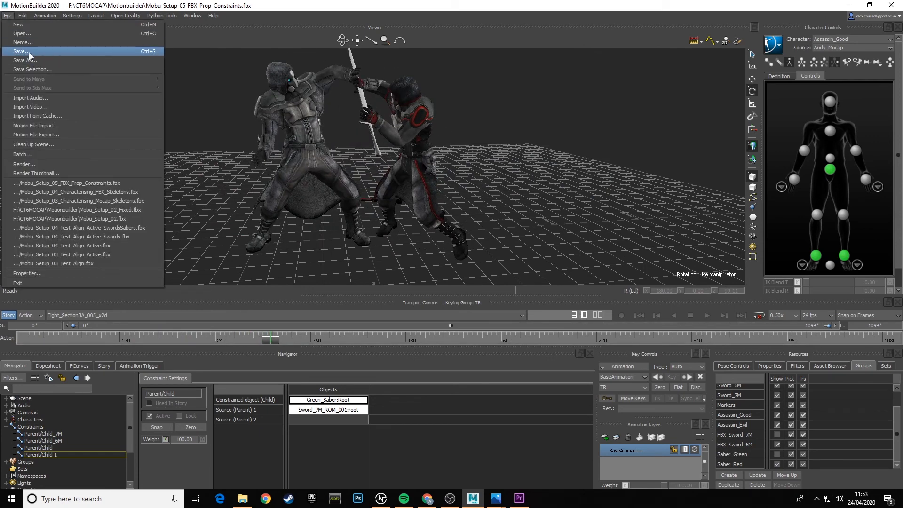
click(22, 51)
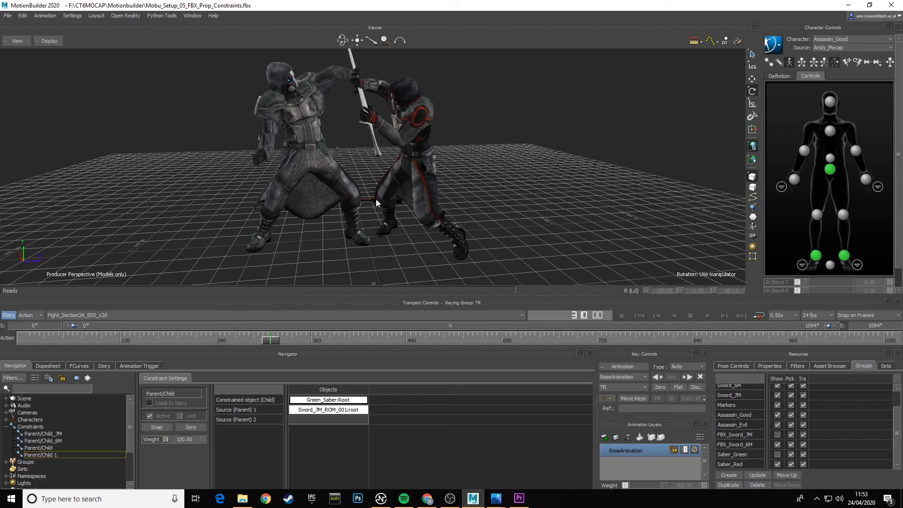
ctrl+shift+drag(375, 199, 428, 219)
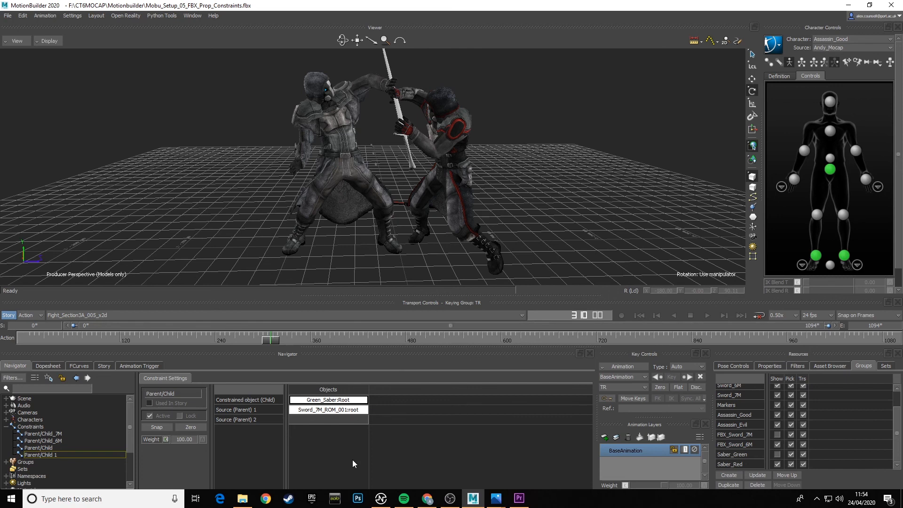
mouse_move(543, 243)
alt+mouse_down()
mouse_move(424, 228)
mouse_move(551, 230)
alt+mouse_up()
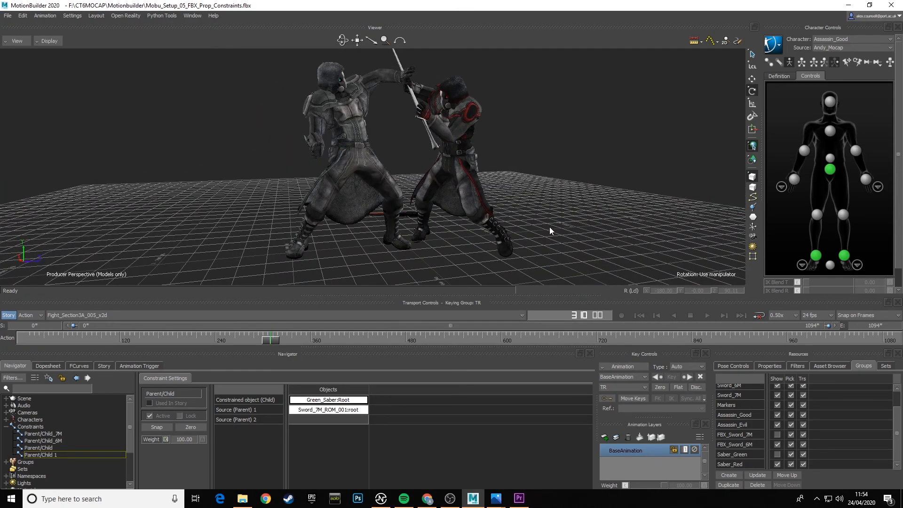